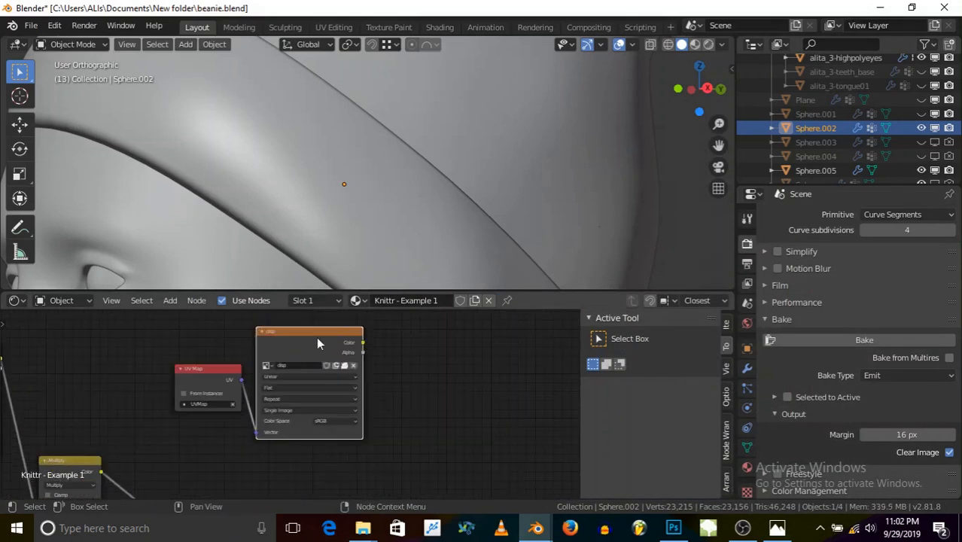
Step: Switch the node editor area to the Image Editor and examine the baked disp texture
left_click(17, 300)
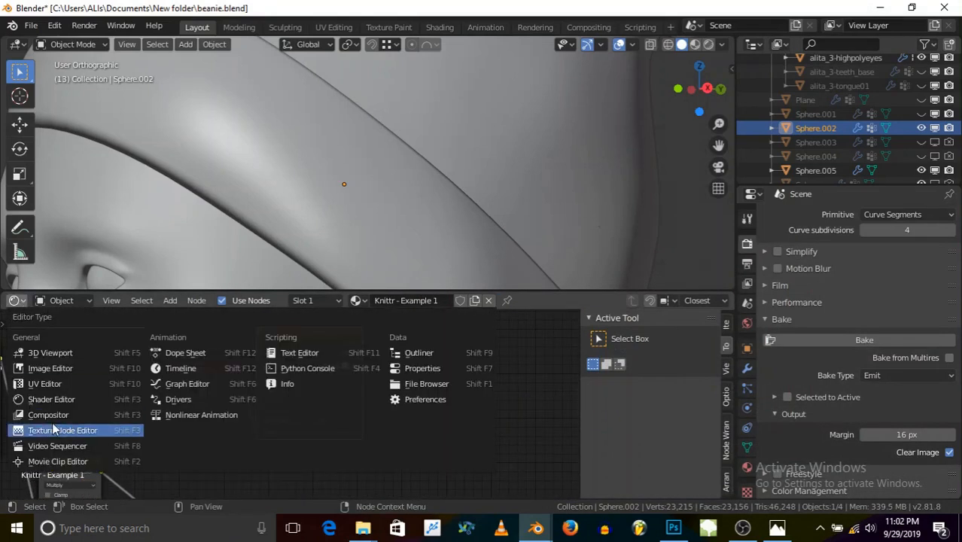
left_click(58, 368)
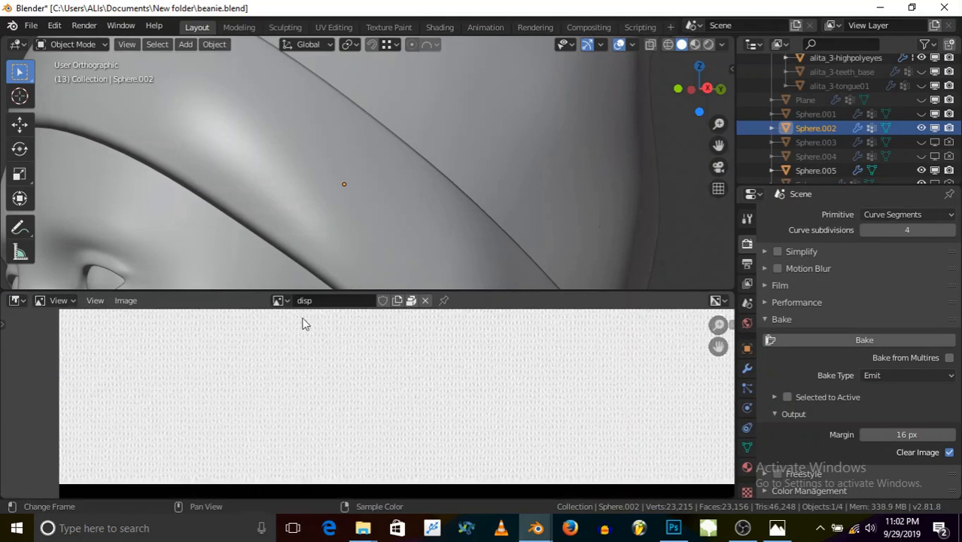
scroll(279, 376, "down", 3)
middle_click_drag(279, 376, 279, 401)
scroll(197, 423, "down", 3)
middle_click_drag(208, 408, 242, 418)
scroll(242, 417, "down", 1)
scroll(307, 359, "up", 1)
scroll(307, 359, "up", 3)
scroll(326, 339, "up", 2)
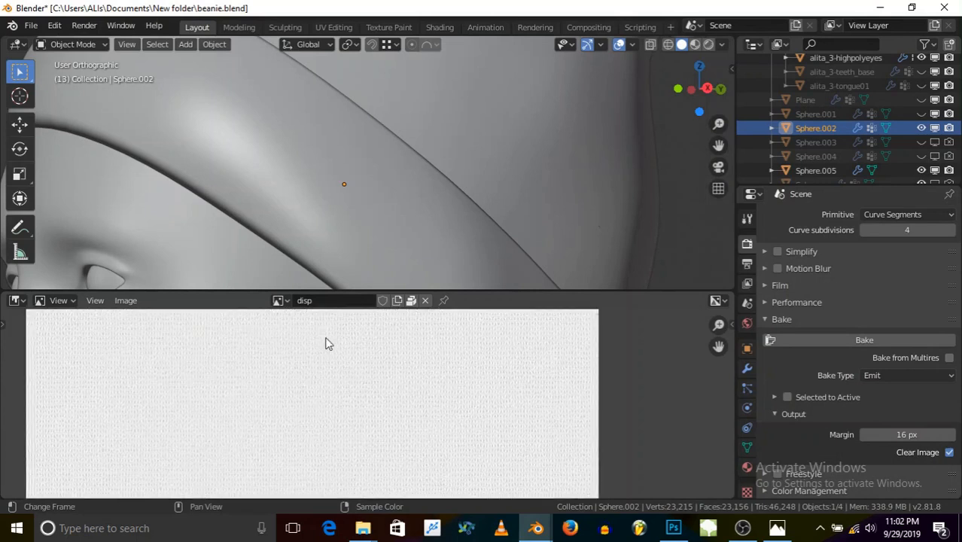
Step: Save the baked disp image as disp.png in New folder and save the beanie.blend file
left_click(125, 301)
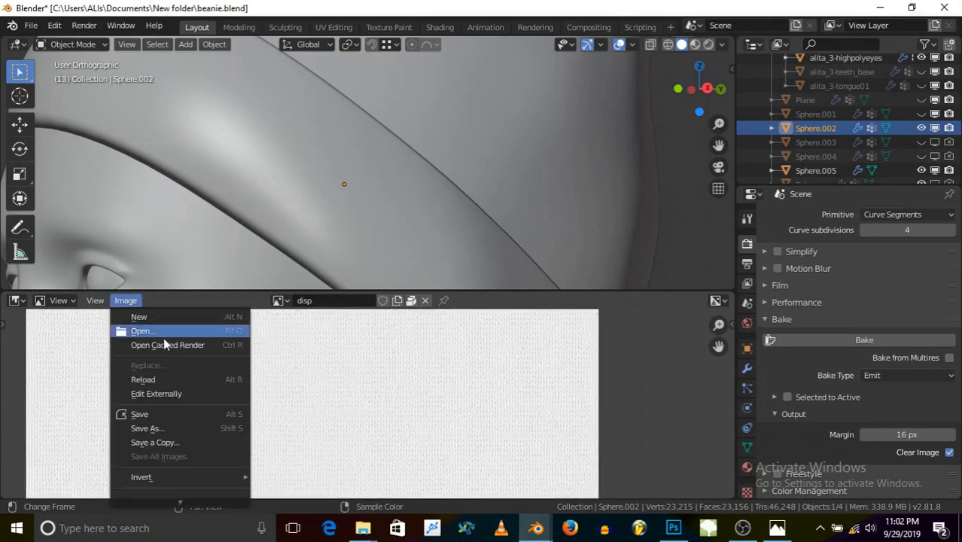
left_click(171, 430)
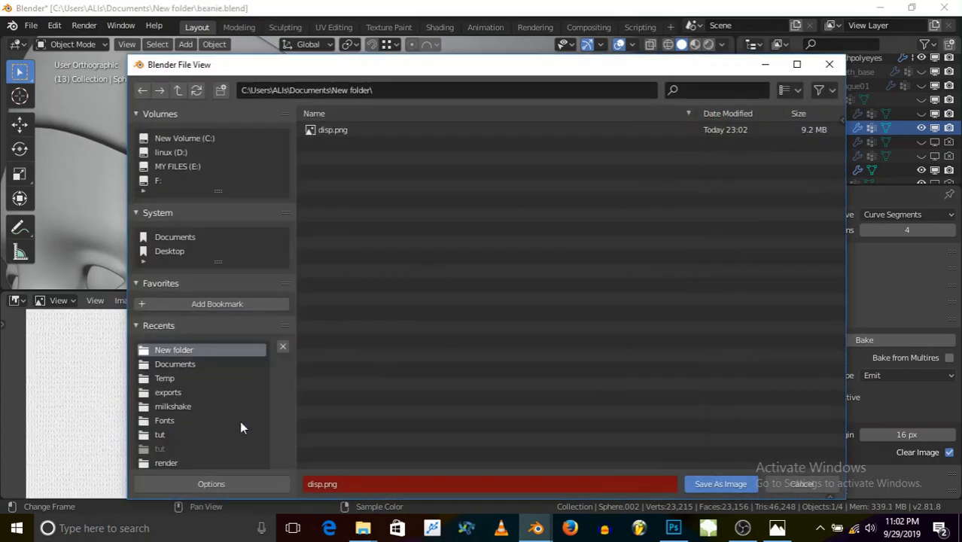
left_click(720, 483)
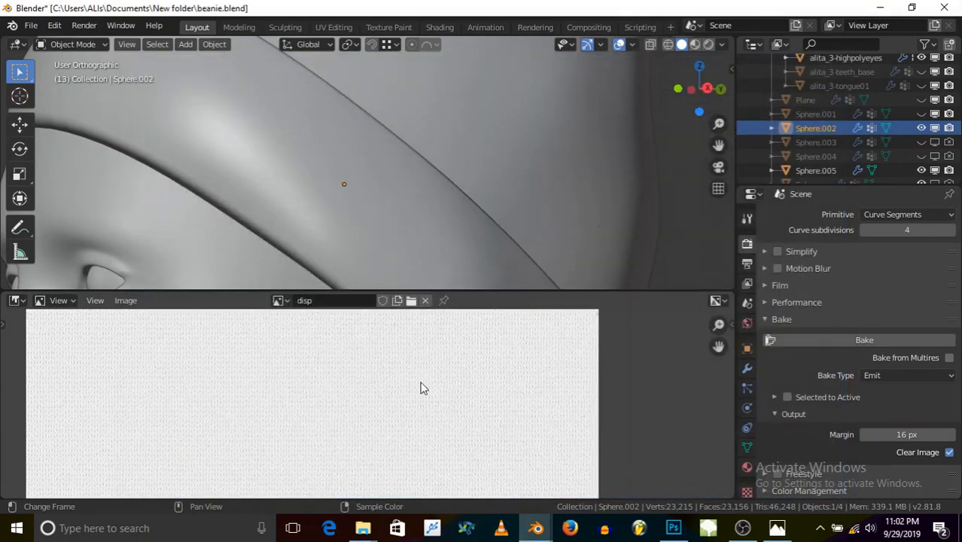
left_click(31, 25)
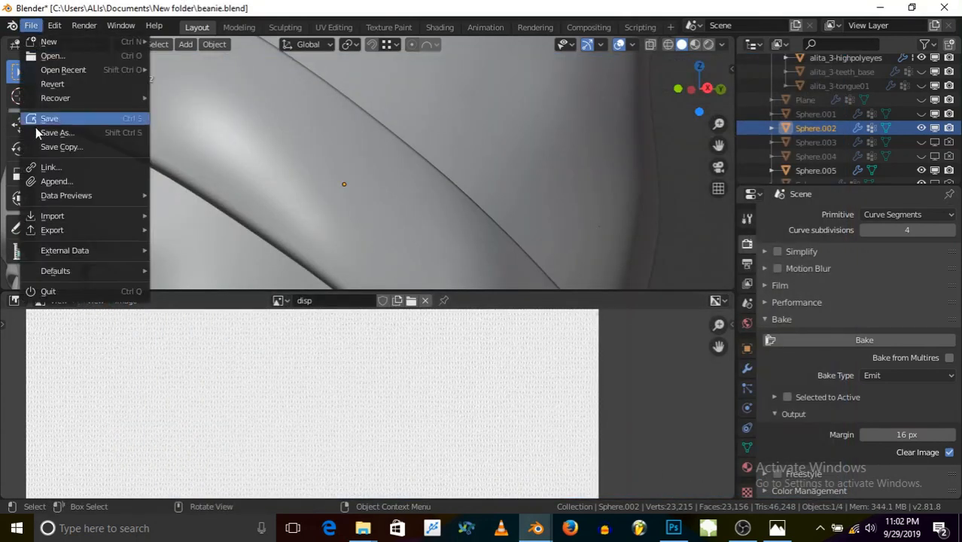
left_click(47, 119)
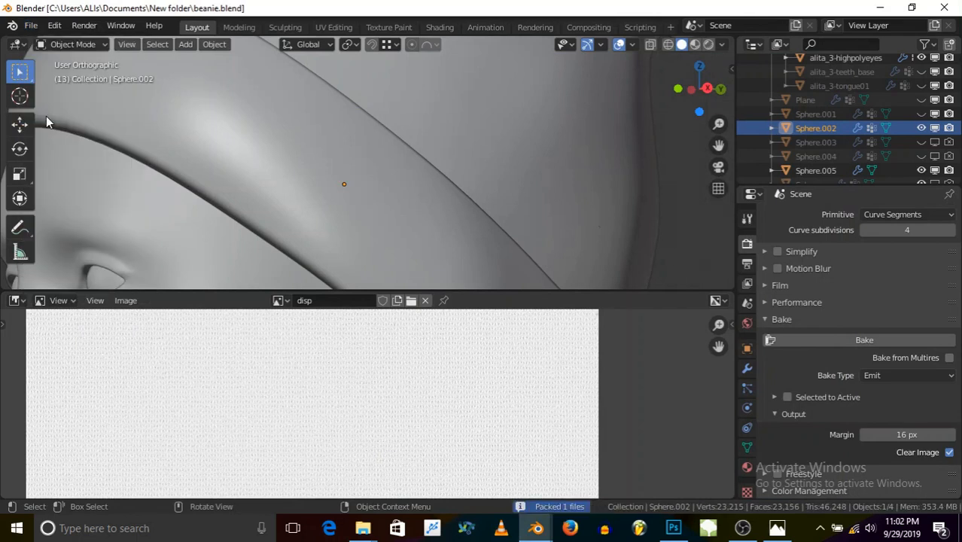
Step: Return the area to the Shader Editor and preview the disp image texture node through the emission viewer
left_click(15, 302)
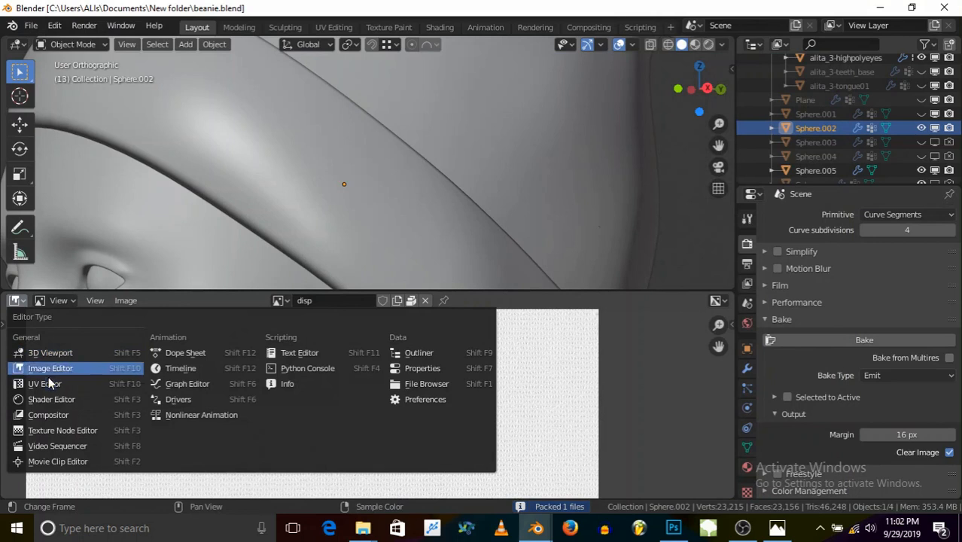
left_click(49, 399)
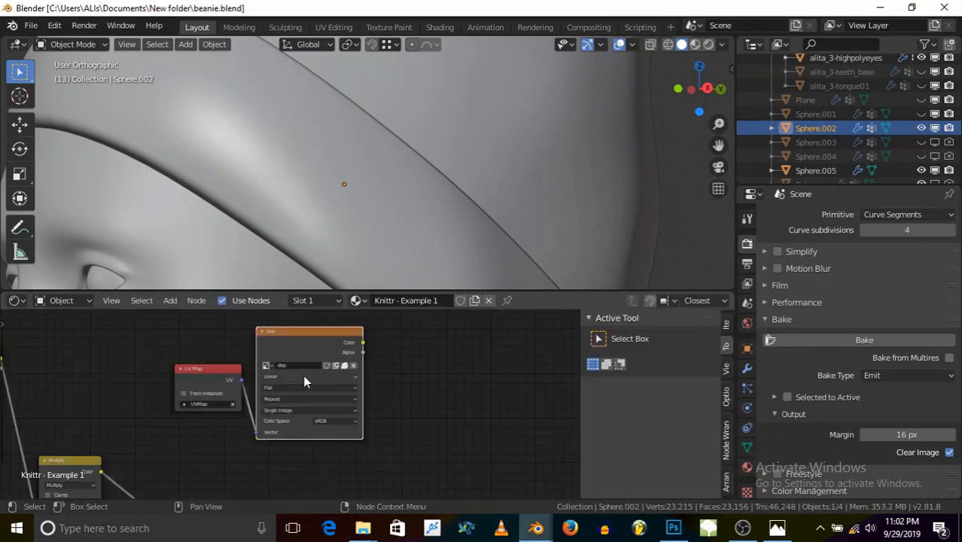
scroll(303, 376, "down", 5)
scroll(346, 421, "up", 2)
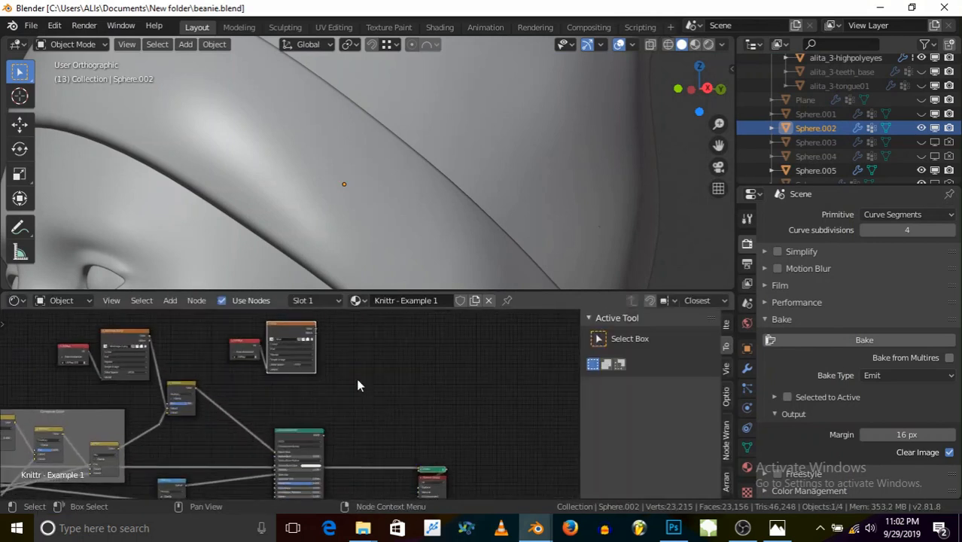
scroll(337, 350, "up", 1)
middle_click_drag(298, 404, 353, 403)
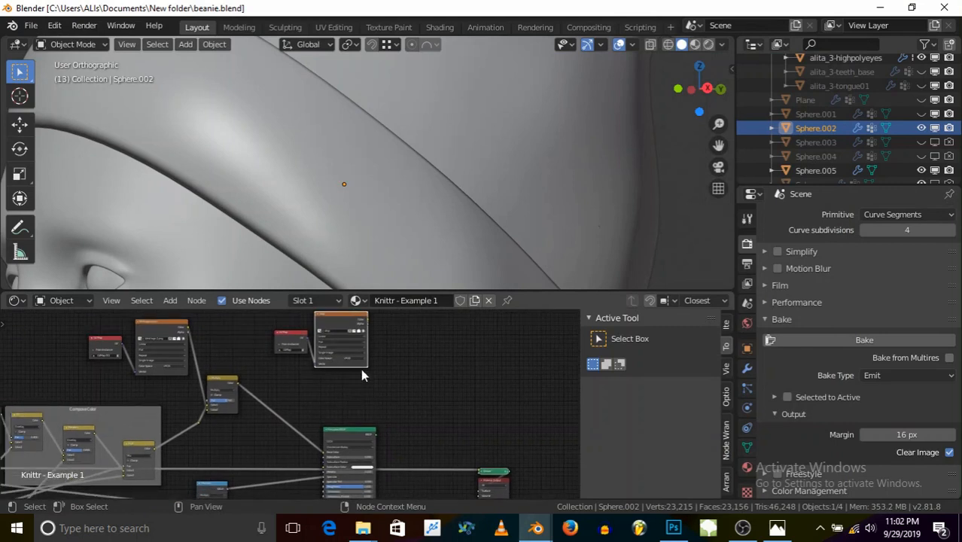
scroll(313, 345, "up", 4)
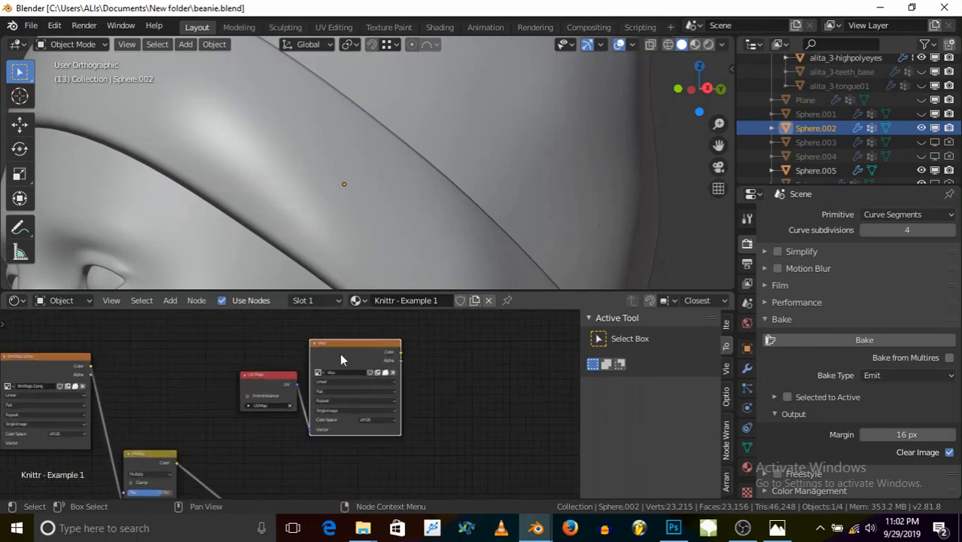
scroll(362, 384, "up", 1)
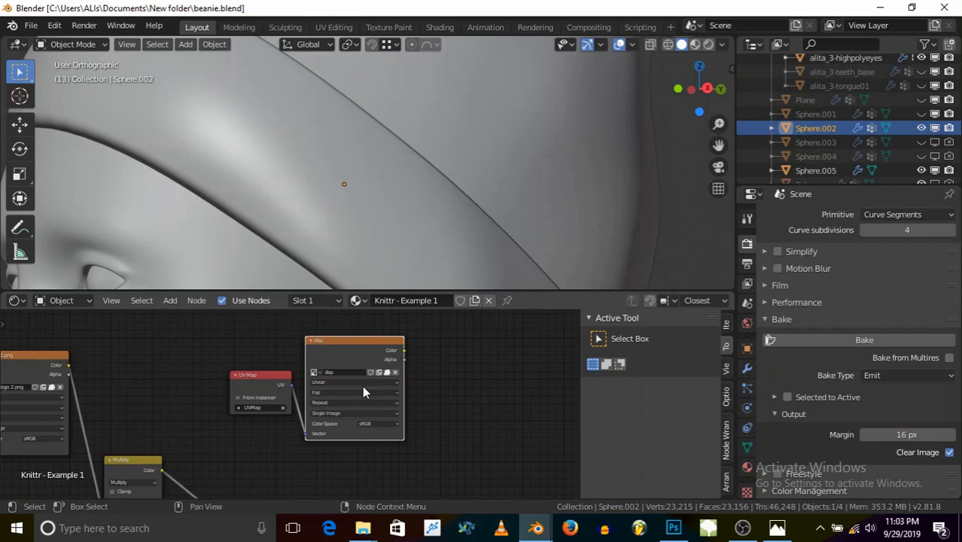
left_click(354, 352, "ctrl+shift")
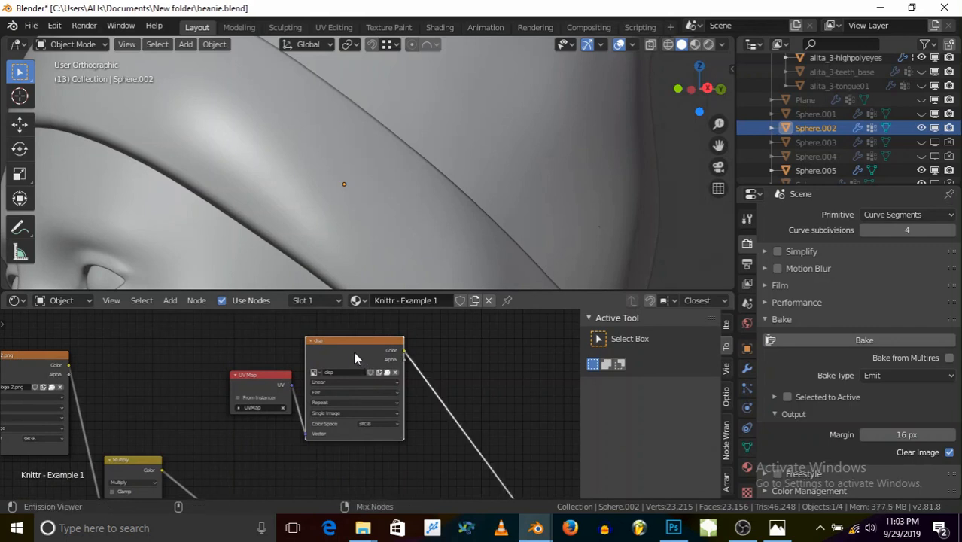
Step: Insert a ColorRamp node after the disp texture's Color output and show the viewport in rendered shading
left_click(170, 300)
mouse_move(192, 380)
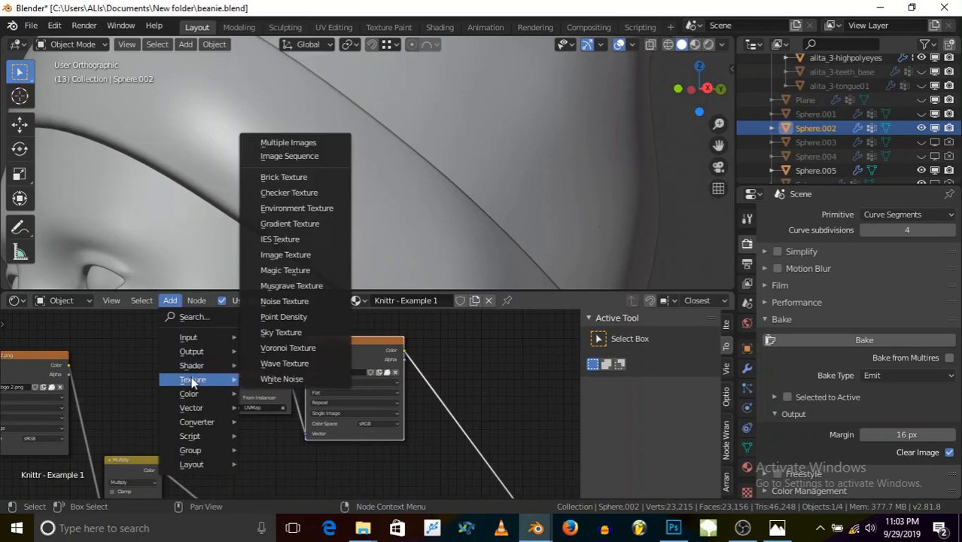
mouse_move(197, 421)
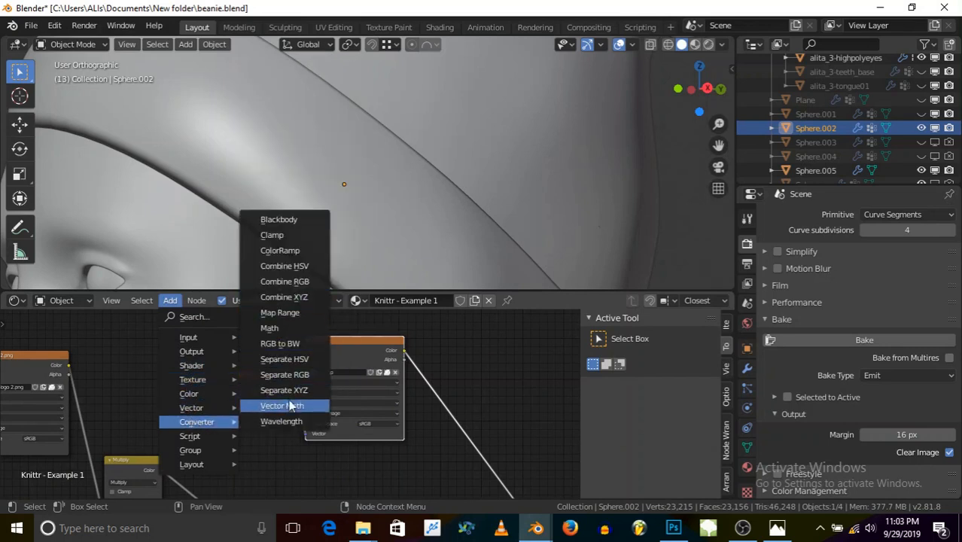
left_click(281, 252)
left_click(453, 362)
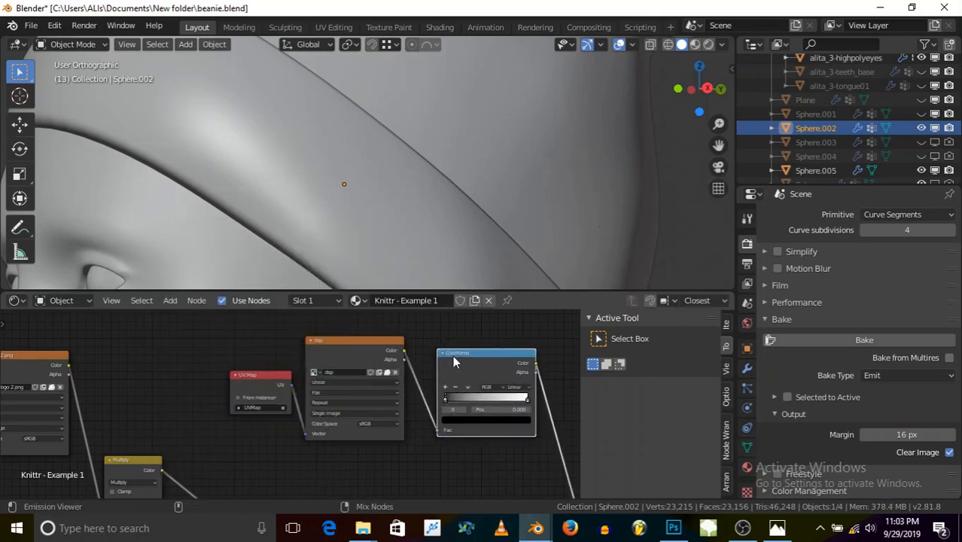
left_click(709, 43)
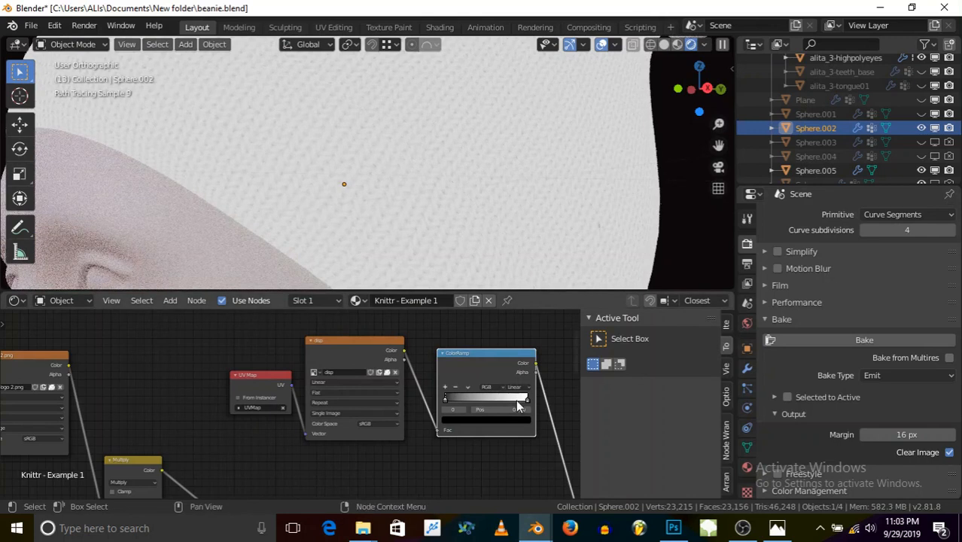
Step: Increase the knit pattern's contrast by setting the ColorRamp's black stop to 0.714 and its white stop slightly beyond it
scroll(516, 399, "up", 2)
left_click_drag(426, 403, 457, 401)
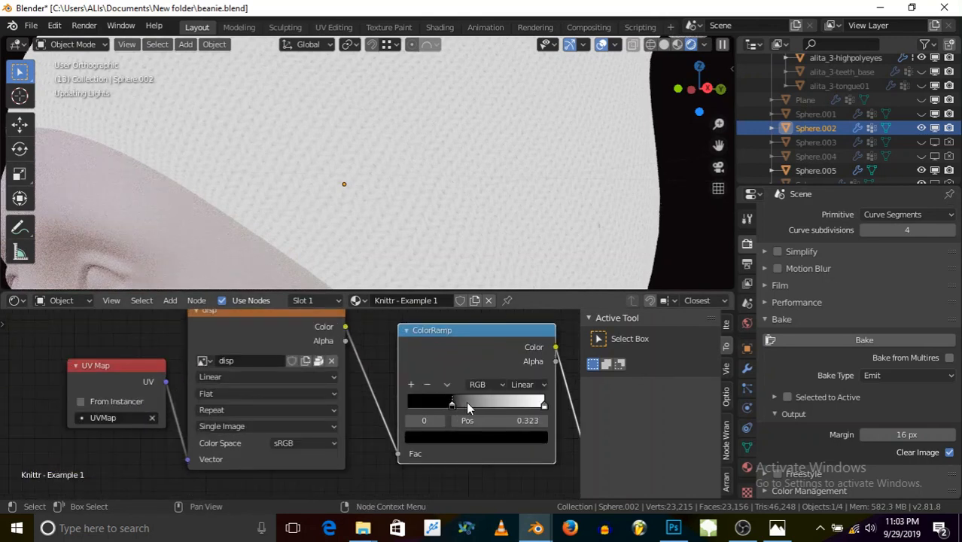
left_click_drag(525, 407, 459, 406)
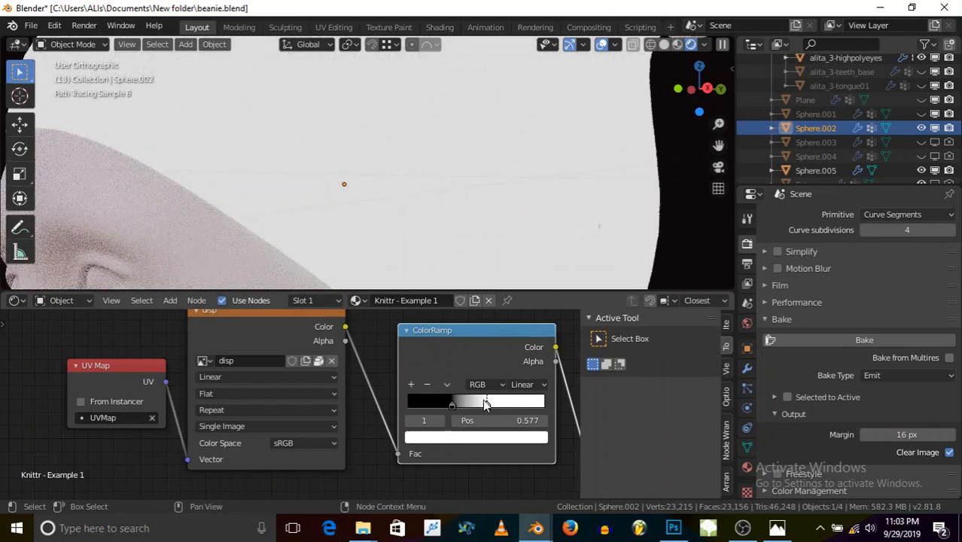
left_click_drag(487, 404, 527, 402)
left_click_drag(451, 404, 506, 399)
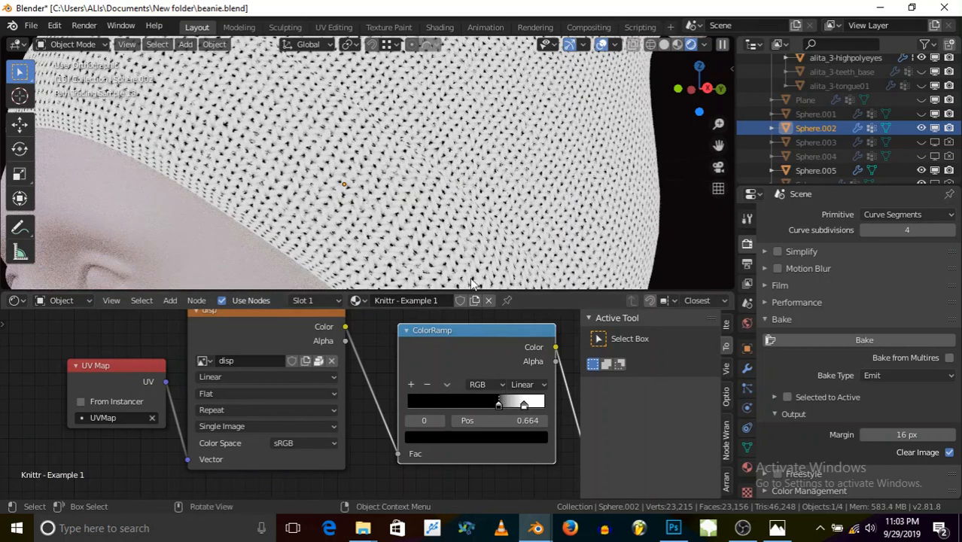
left_click_drag(496, 406, 510, 406)
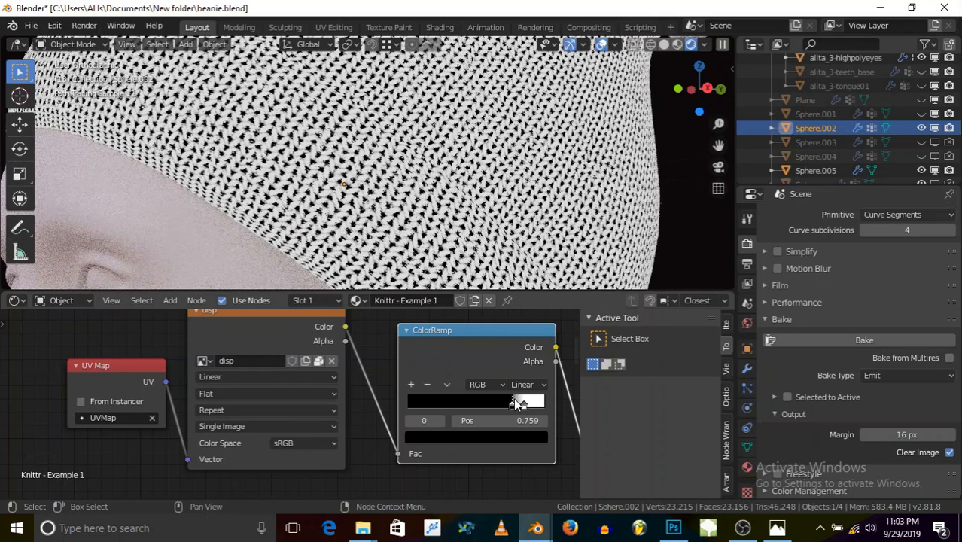
left_click(517, 401)
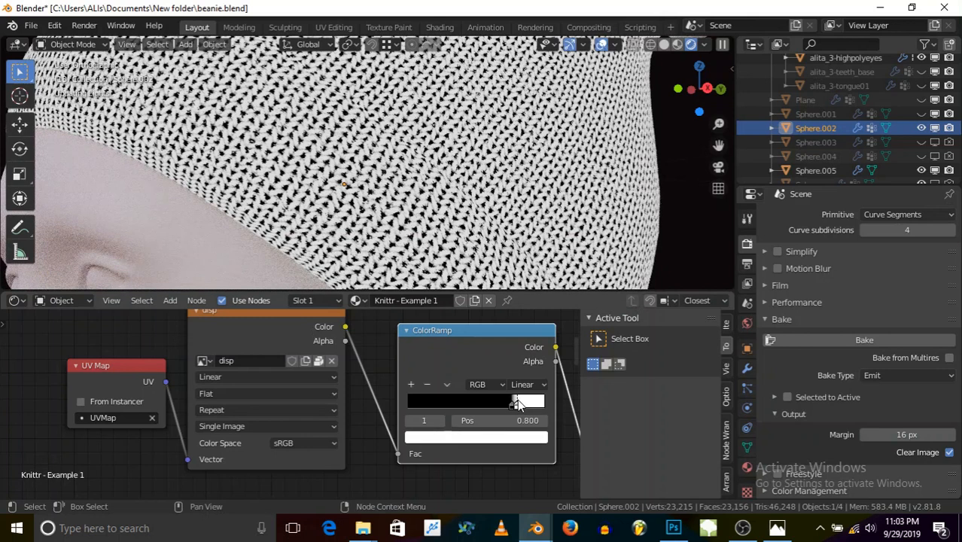
mouse_move(518, 400)
left_mouse_down()
mouse_move(530, 401)
mouse_move(510, 401)
left_mouse_up()
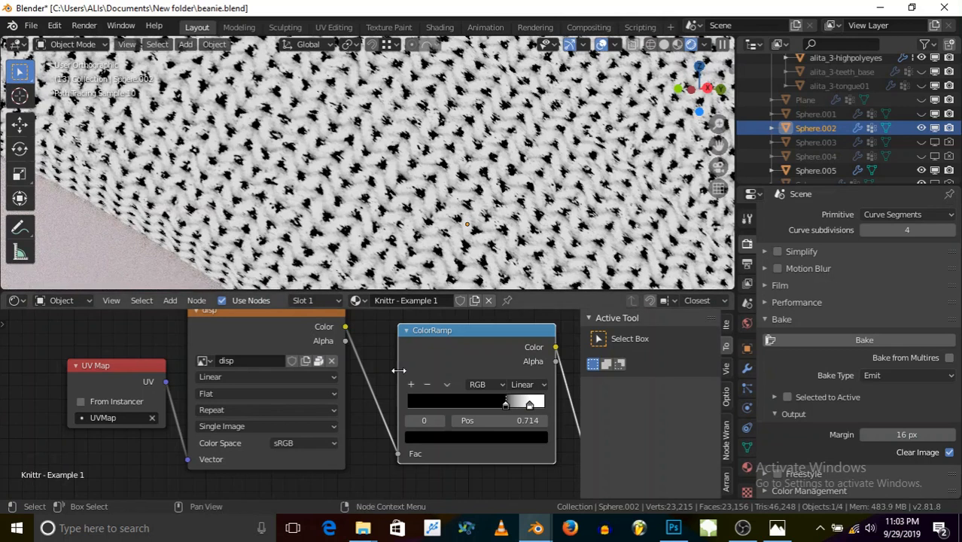
Step: Move the Principled BSDF and Material Output nodes further right to make room in the node tree
scroll(406, 389, "down", 6)
middle_click_drag(384, 416, 315, 388)
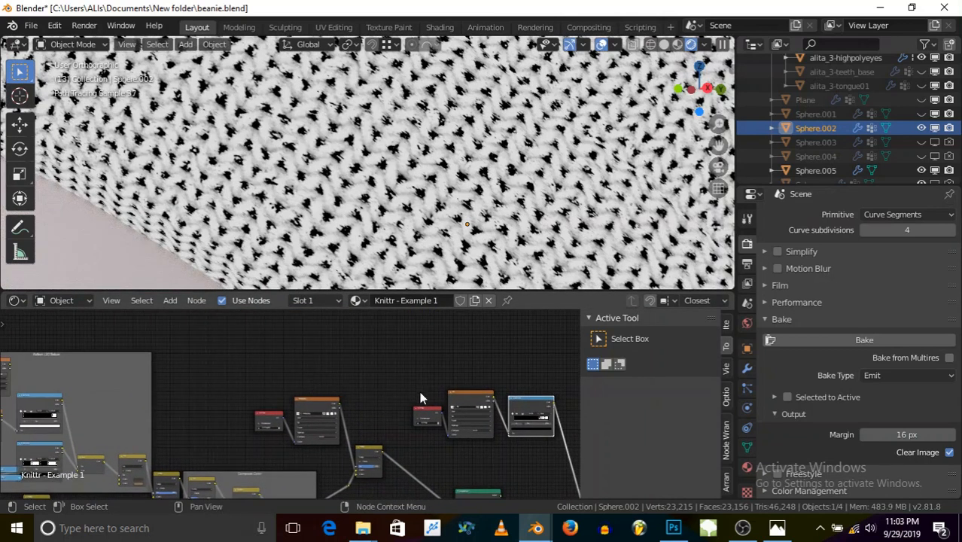
middle_click_drag(397, 423, 313, 350)
scroll(387, 391, "down", 4)
left_click_drag(343, 360, 513, 482)
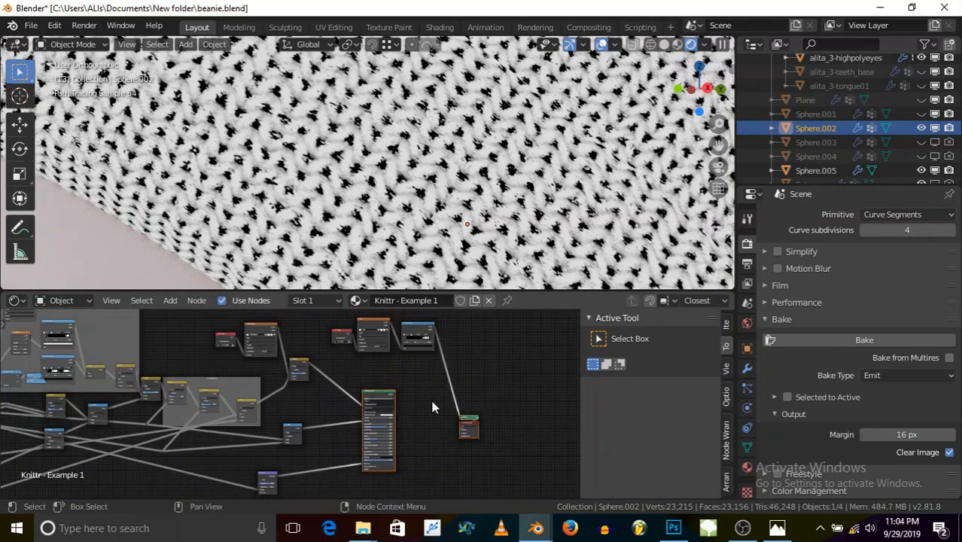
left_click_drag(382, 391, 460, 392)
Step: Shift the disp texture's UV Map, image and ColorRamp nodes left, and raise the Principled BSDF node
left_click(338, 357)
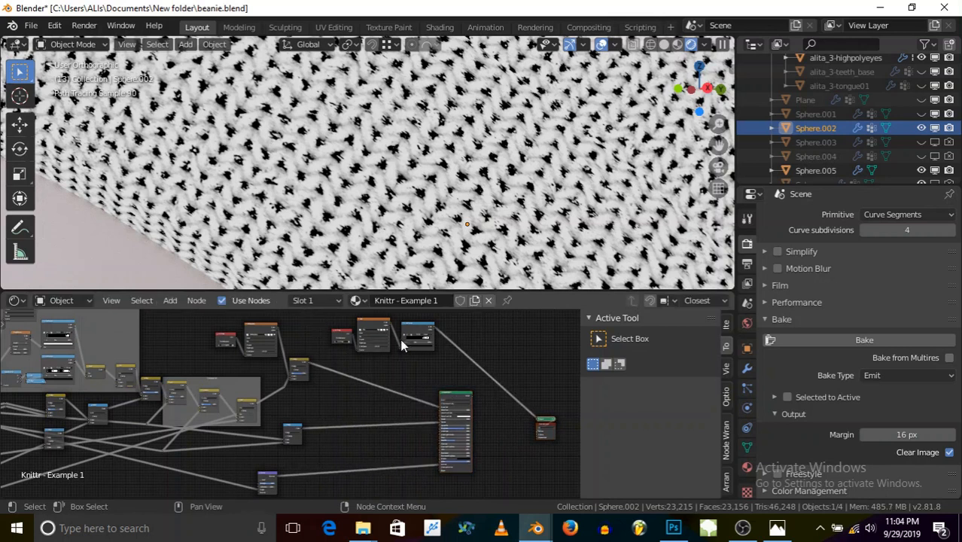
left_click_drag(317, 317, 434, 354)
left_click_drag(404, 321, 362, 321)
scroll(438, 357, "up", 2)
left_click_drag(457, 406, 459, 355)
Step: Duplicate the Multiply node and insert the copy between the original and the Principled BSDF's Base Color
scroll(386, 342, "up", 3)
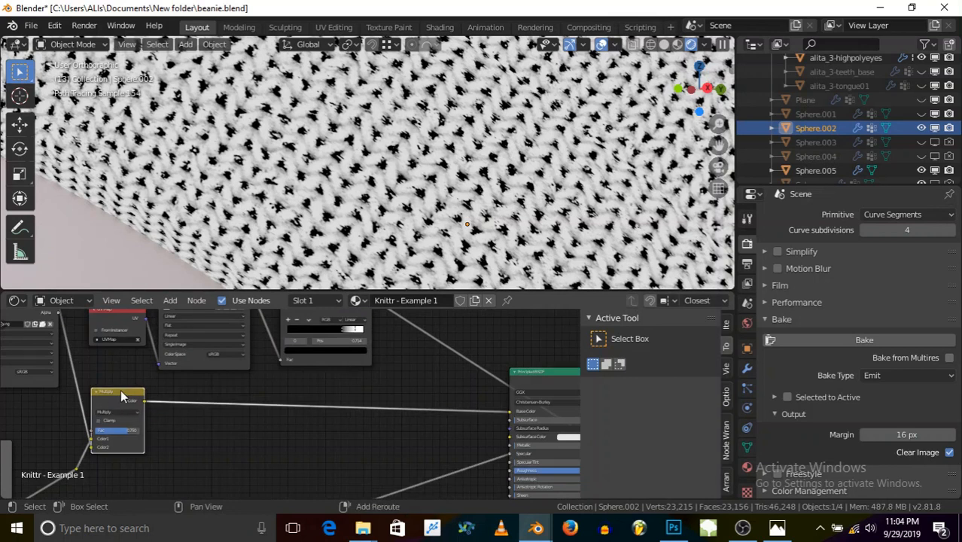
key("shift+d")
left_click(459, 362)
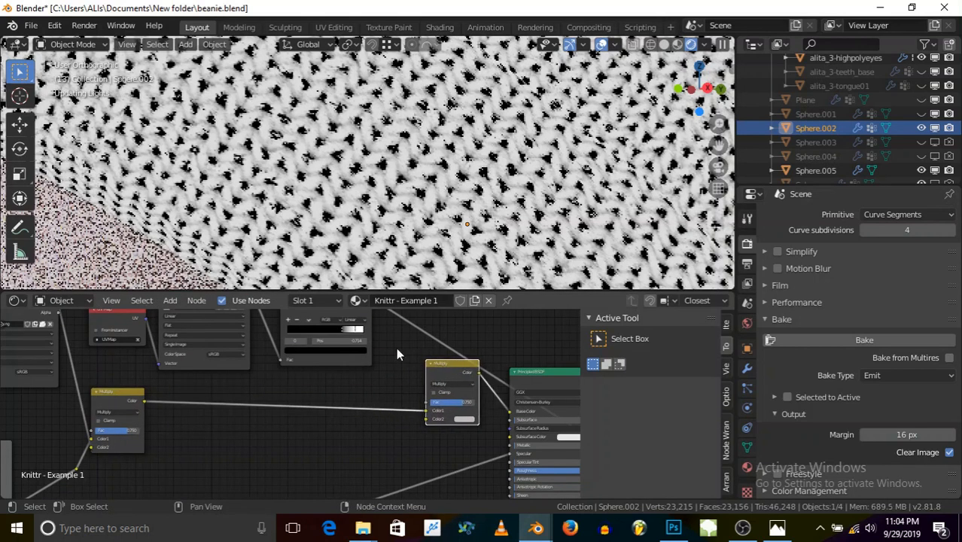
Step: Preview the duplicated Multiply node's output and connect the ColorRamp's Color output to its Color2 input
middle_click_drag(401, 343, 389, 375)
left_click(454, 389, "ctrl+shift")
left_click_drag(375, 326, 428, 446)
scroll(455, 416, "up", 4)
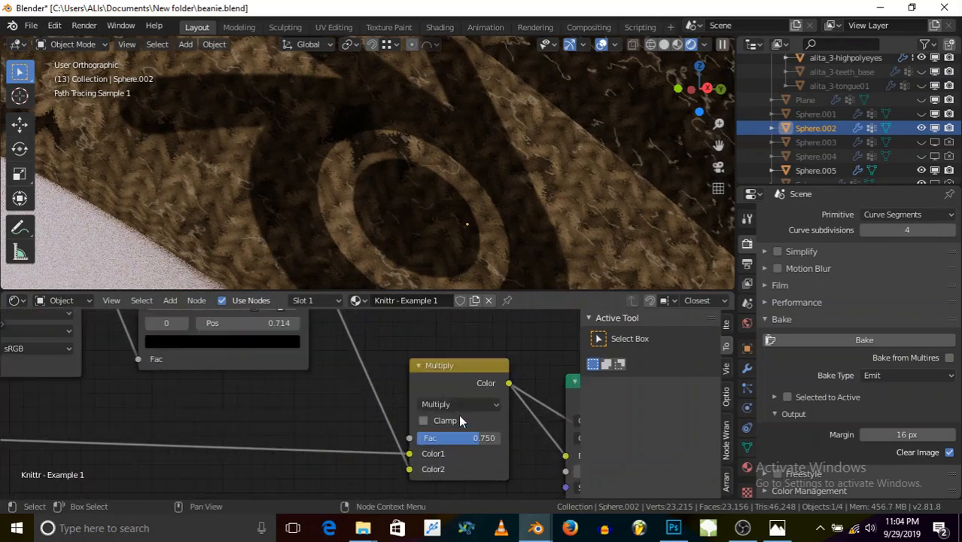
Step: Lower the duplicated Multiply node's Fac to 0.292 to soften the dark gaps in the beanie's knit
scroll(358, 157, "down", 8)
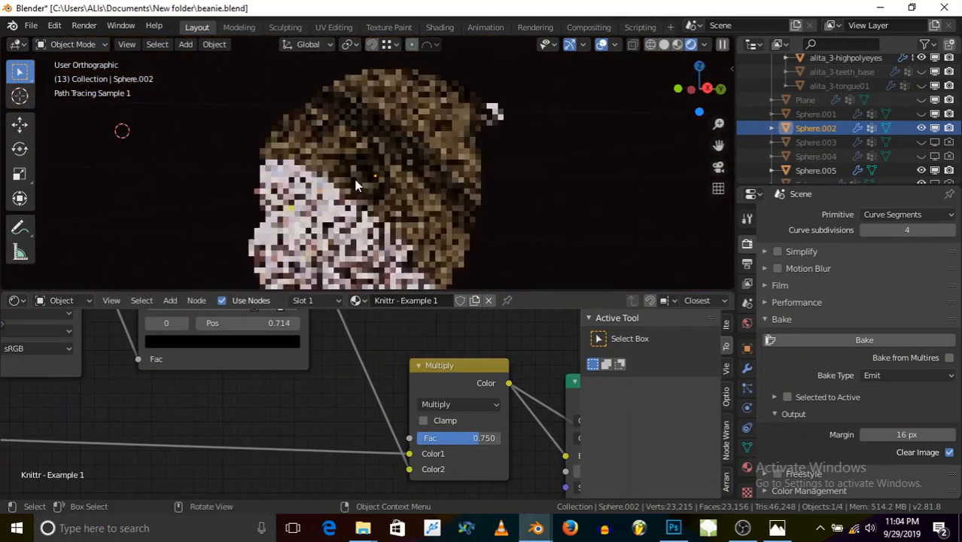
scroll(429, 111, "up", 6)
scroll(441, 111, "down", 2)
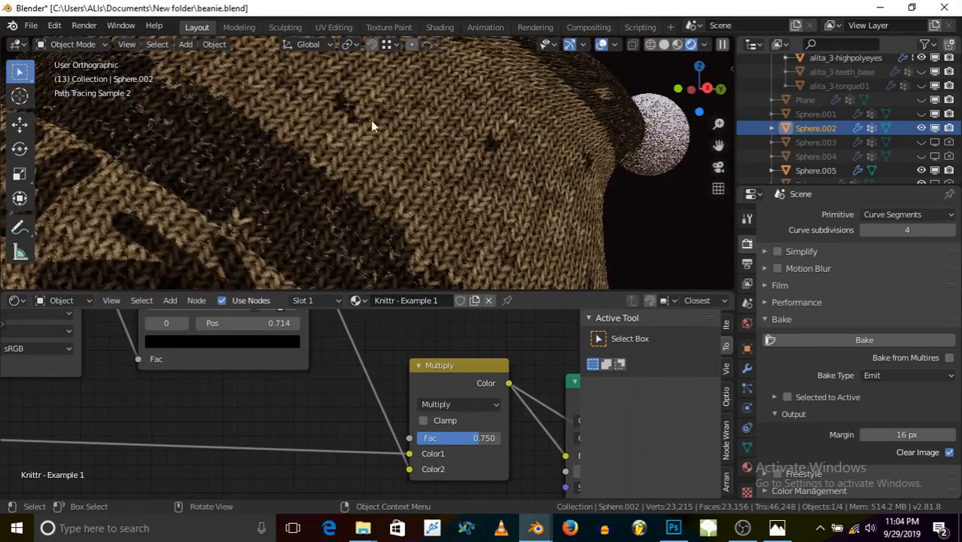
left_click_drag(470, 440, 357, 436)
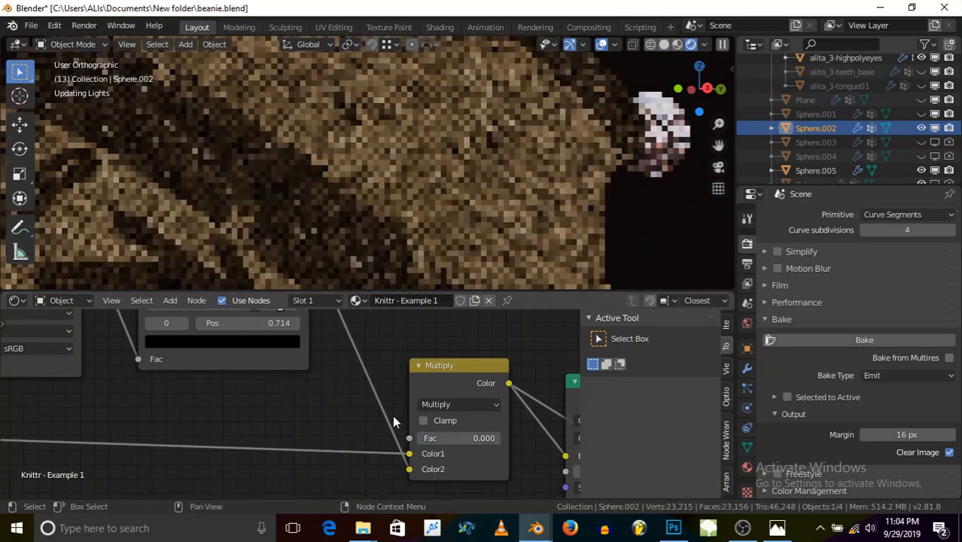
left_click_drag(426, 442, 441, 443)
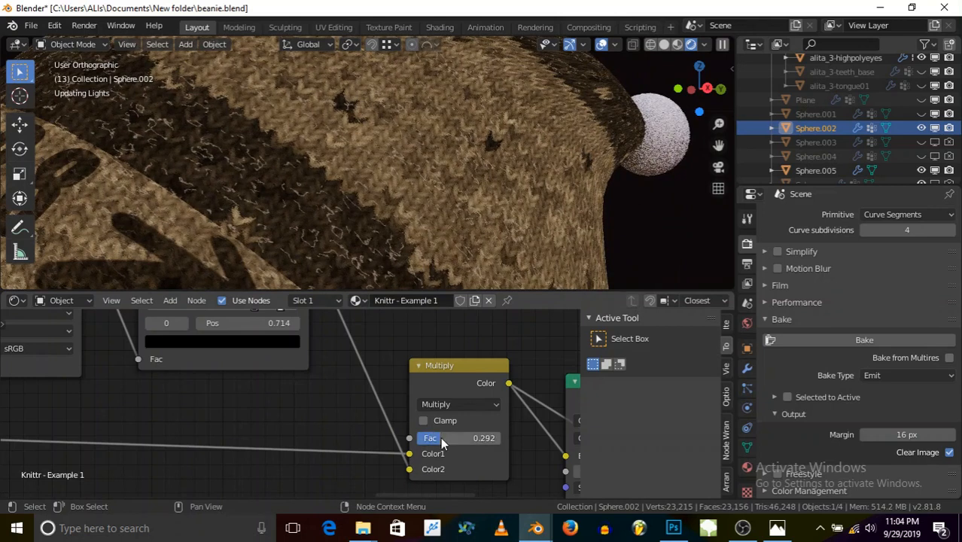
Step: Raise the duplicated Multiply node's Fac to 0.517 to deepen the gaps between the beanie's stitches
left_click_drag(441, 442, 460, 443)
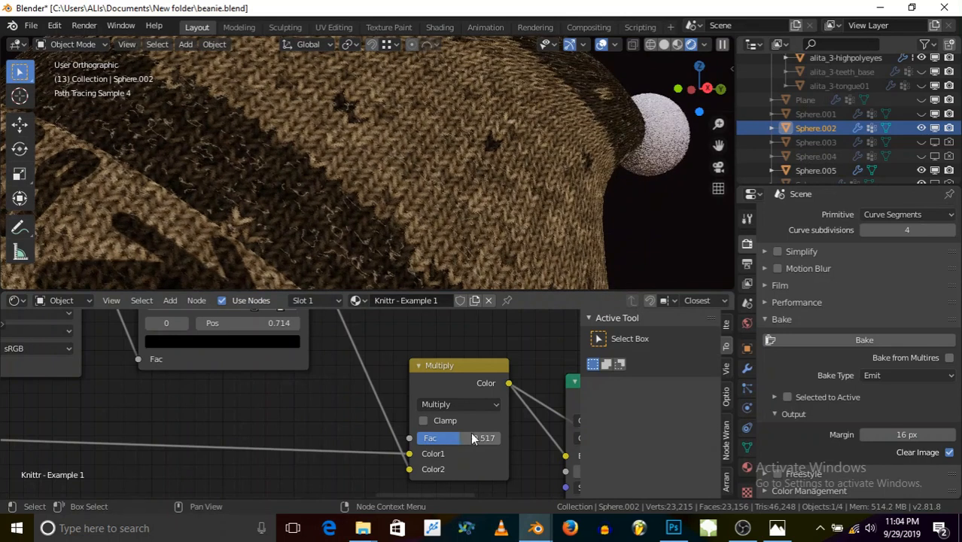
scroll(326, 189, "down", 6)
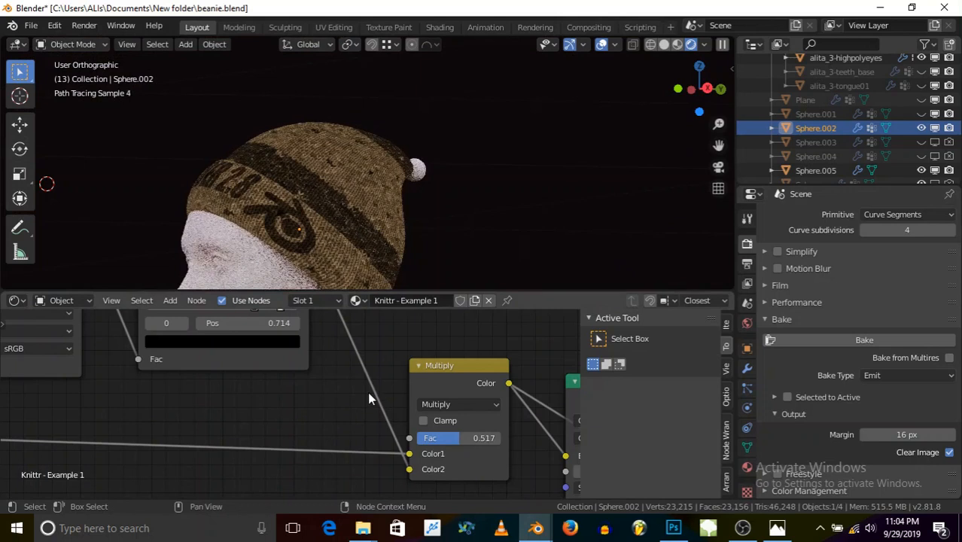
scroll(371, 391, "down", 4)
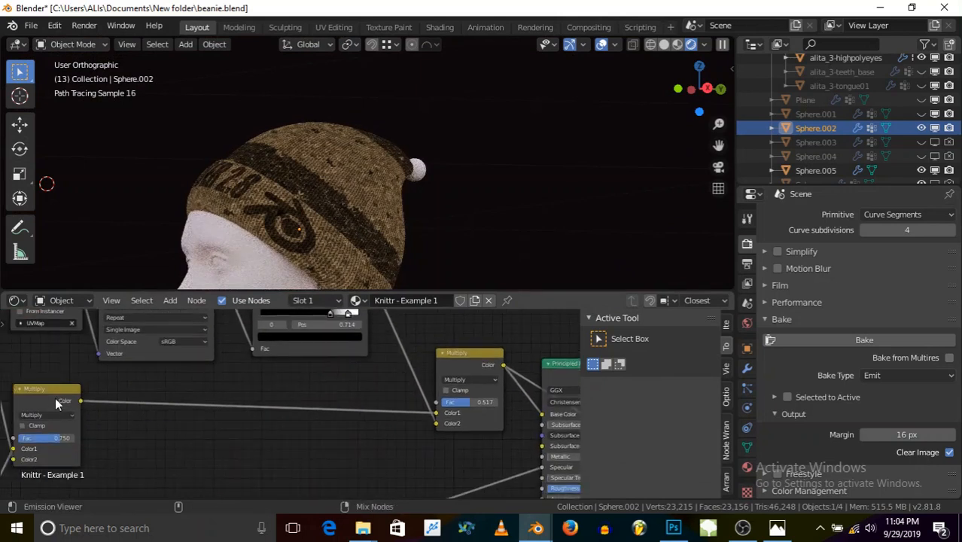
Step: Examine the beanie's knit shading up close and from a distance, in both perspective and orthographic views
scroll(228, 227, "up", 5)
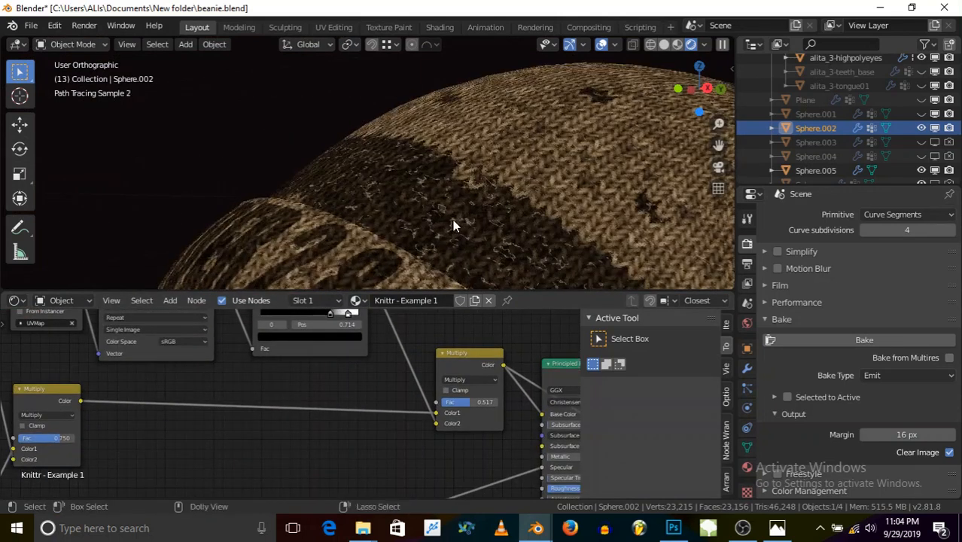
key("KP_5")
scroll(347, 197, "down", 14)
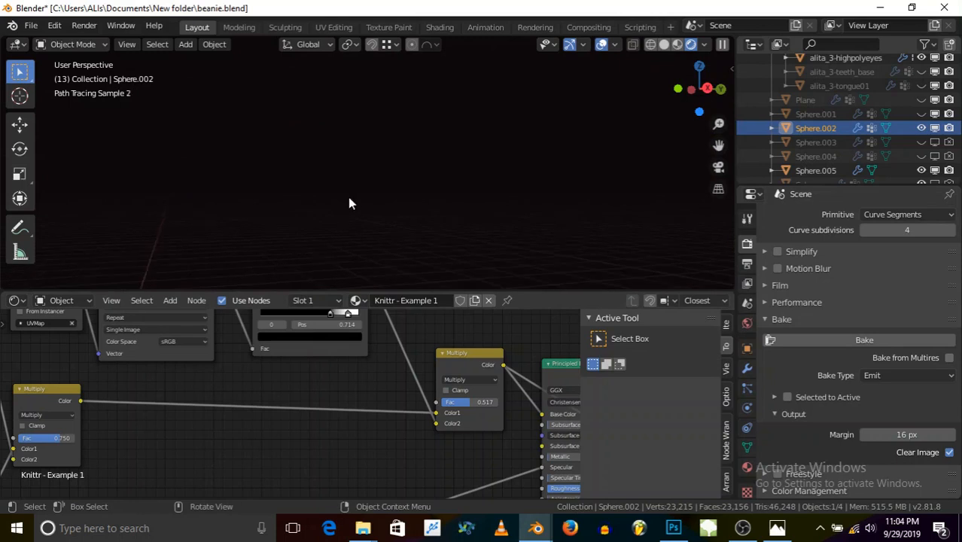
scroll(350, 197, "up", 6)
scroll(318, 228, "down", 6)
scroll(408, 285, "up", 5)
scroll(386, 248, "up", 3)
scroll(386, 249, "down", 4)
key("KP_5")
scroll(373, 179, "up", 15)
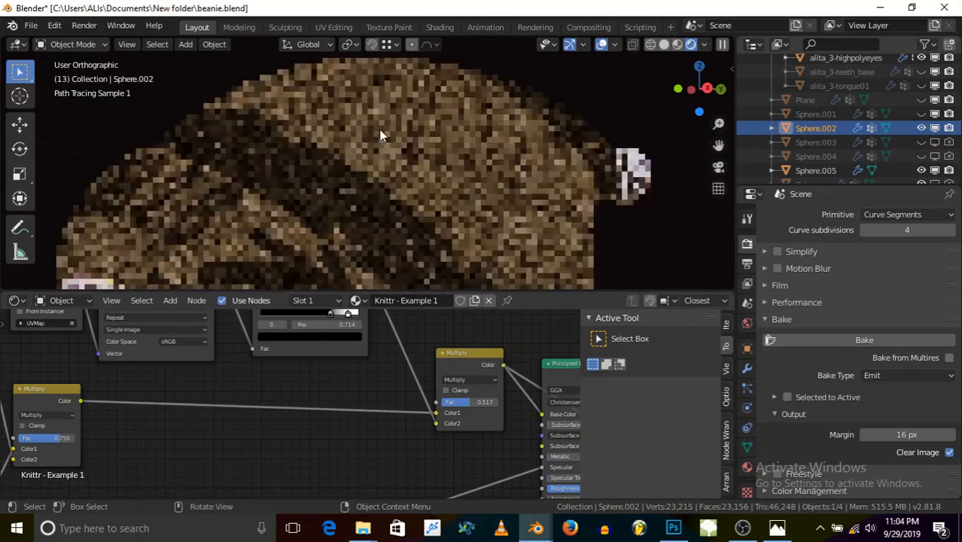
scroll(379, 129, "up", 2)
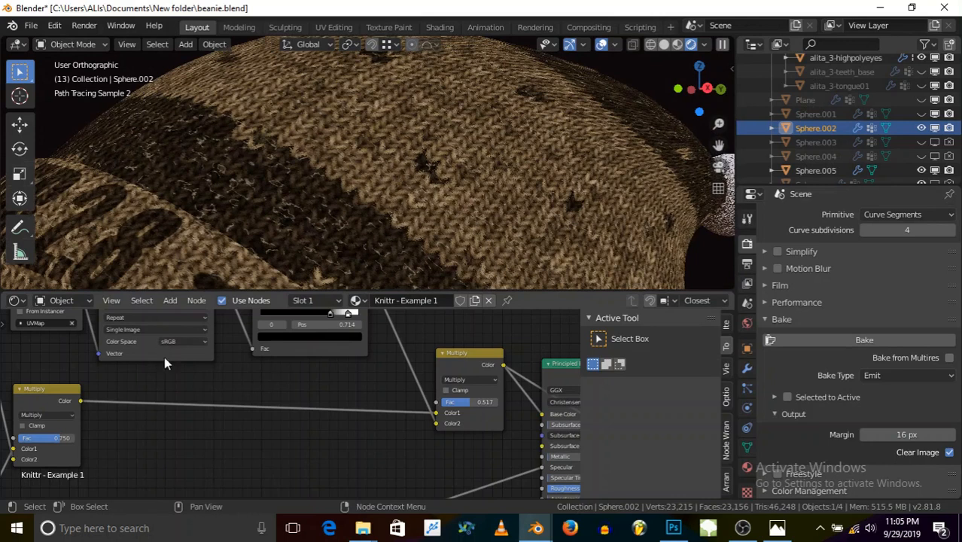
Step: Compare the knit colour with and without the displacement by previewing the original Multiply node and the duplicated one
left_click(39, 400, "ctrl+shift")
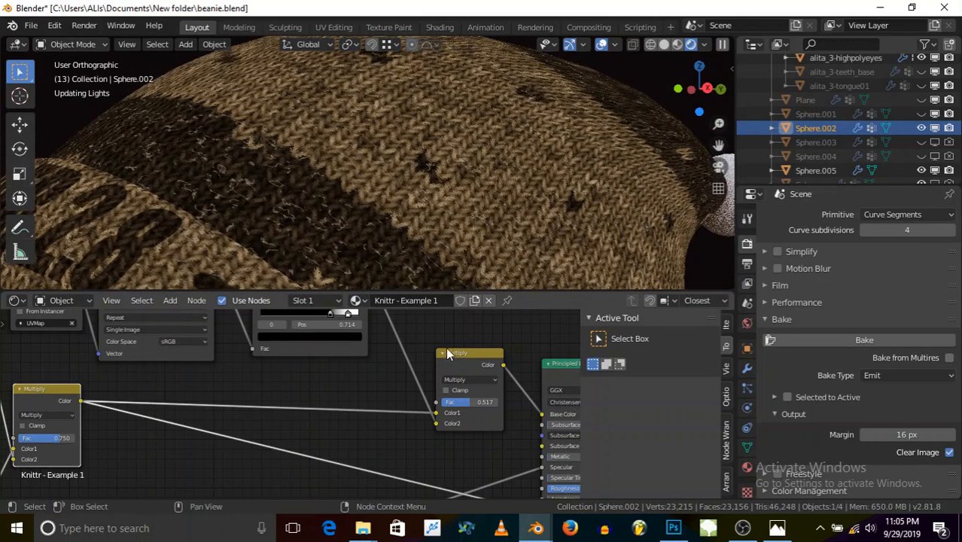
left_click(457, 360, "ctrl+shift")
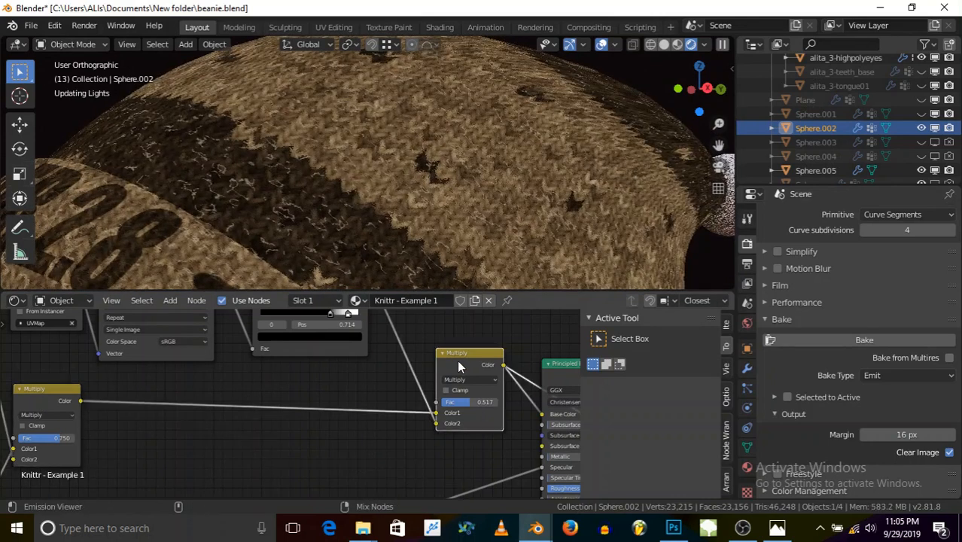
scroll(252, 376, "down", 5)
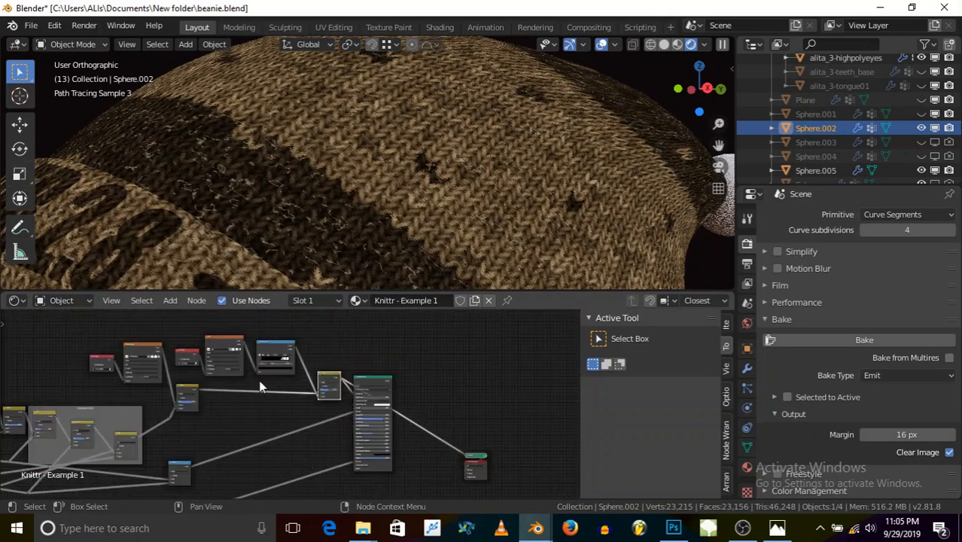
scroll(259, 383, "down", 4)
middle_click_drag(303, 413, 296, 401)
scroll(193, 259, "up", 1)
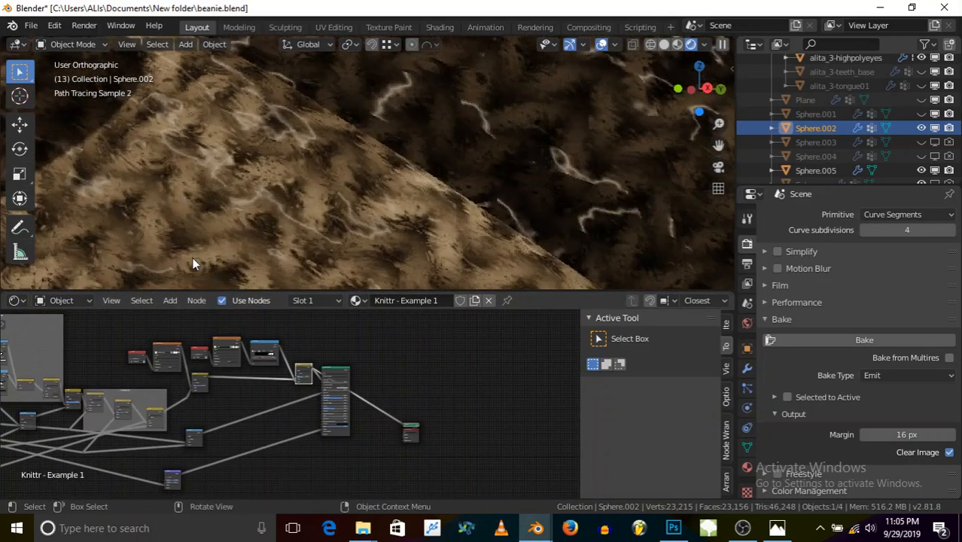
Step: Preview the Bump node's Normal output on the beanie, viewed close to the knit surface
scroll(257, 386, "down", 3)
scroll(258, 392, "up", 4)
scroll(218, 415, "up", 6)
left_click(149, 429, "ctrl+shift")
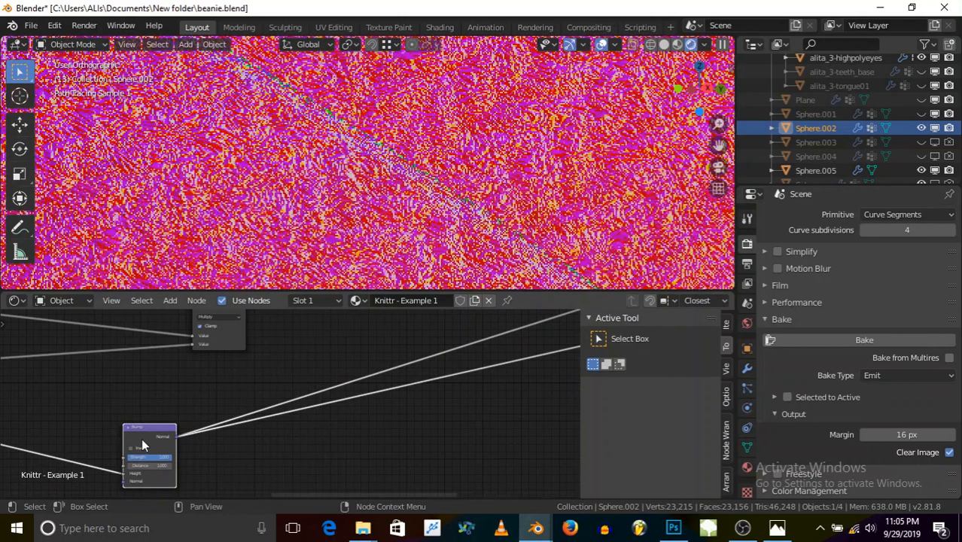
scroll(142, 439, "down", 4)
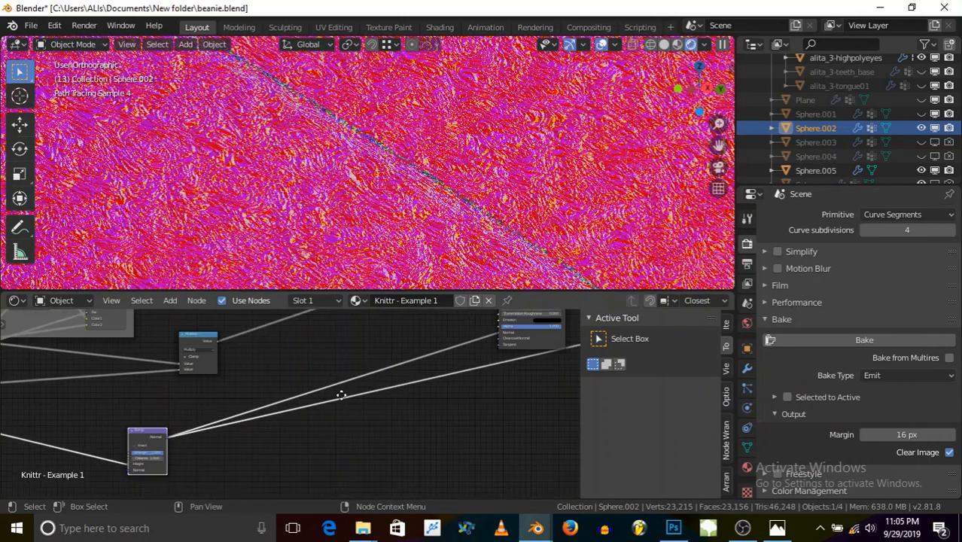
middle_click_drag(357, 397, 321, 408)
scroll(106, 461, "up", 5)
scroll(136, 477, "up", 1)
scroll(113, 463, "down", 3)
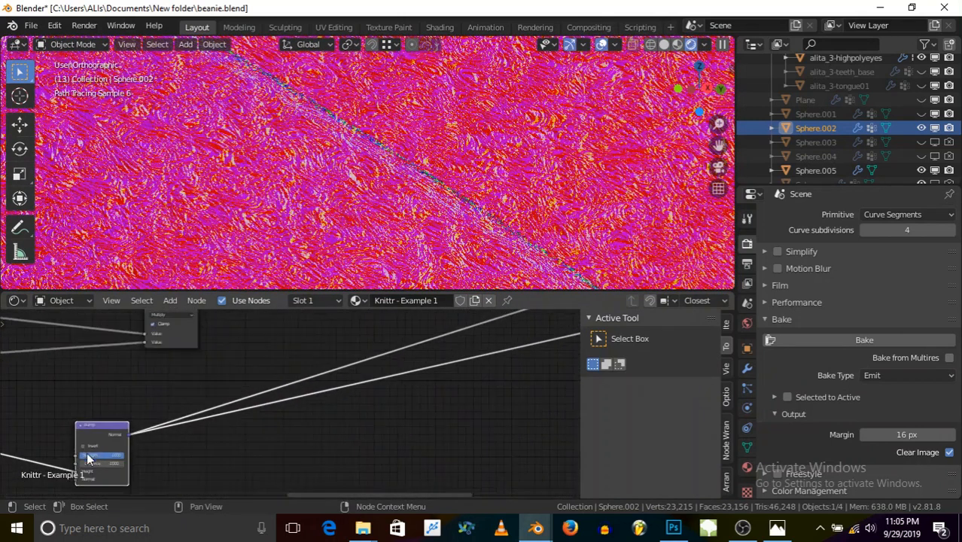
Step: Move the Bump node close to the Principled BSDF's Normal input
left_click_drag(103, 443, 354, 362)
middle_click_drag(330, 386, 226, 448)
scroll(226, 448, "up", 2)
left_click_drag(244, 402, 353, 350)
middle_click_drag(353, 349, 250, 369)
scroll(262, 403, "up", 3)
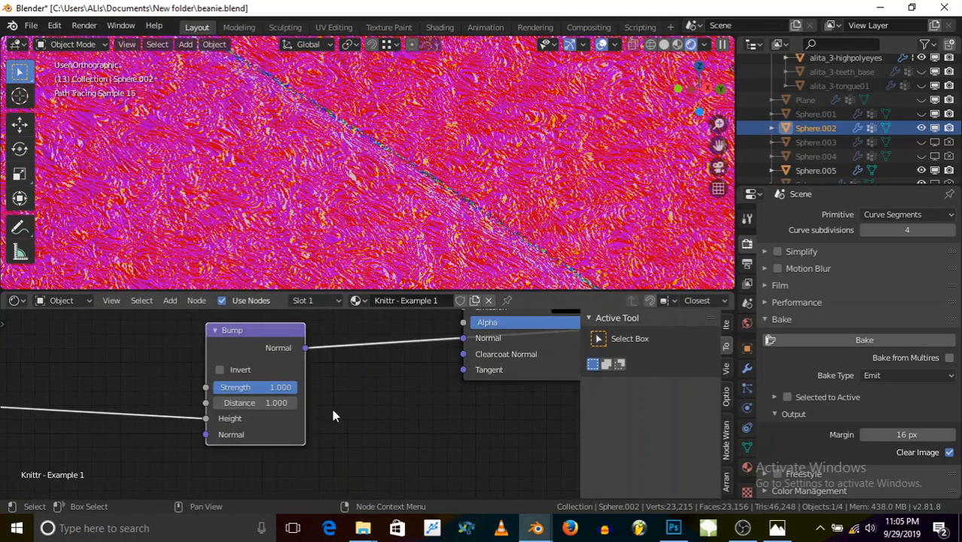
Step: Replace the Bump preview by connecting the Principled BSDF's output to the Material Output's Surface
scroll(193, 421, "down", 4)
scroll(278, 384, "down", 3)
middle_click_drag(331, 367, 232, 431)
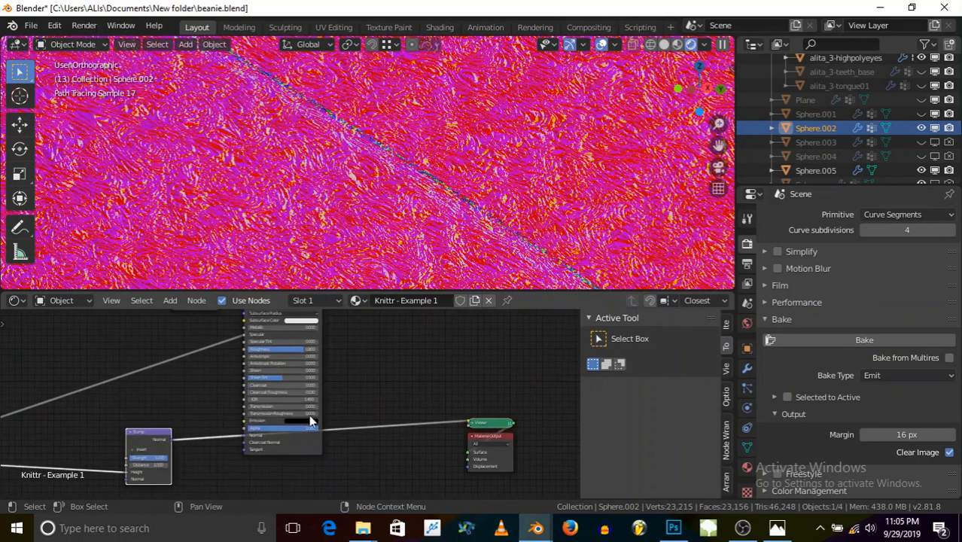
left_click(307, 445, "ctrl+shift")
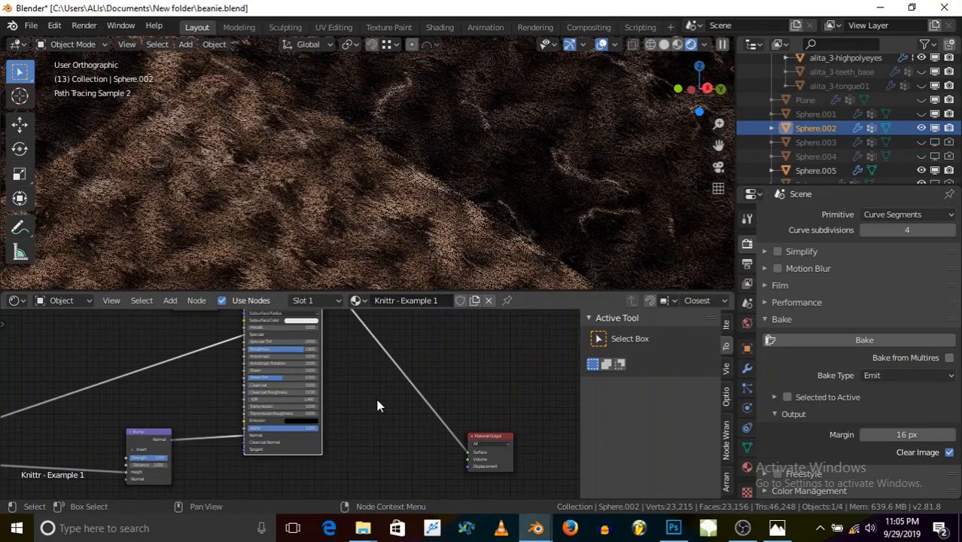
scroll(144, 443, "up", 2)
scroll(143, 443, "up", 1)
left_click(143, 443)
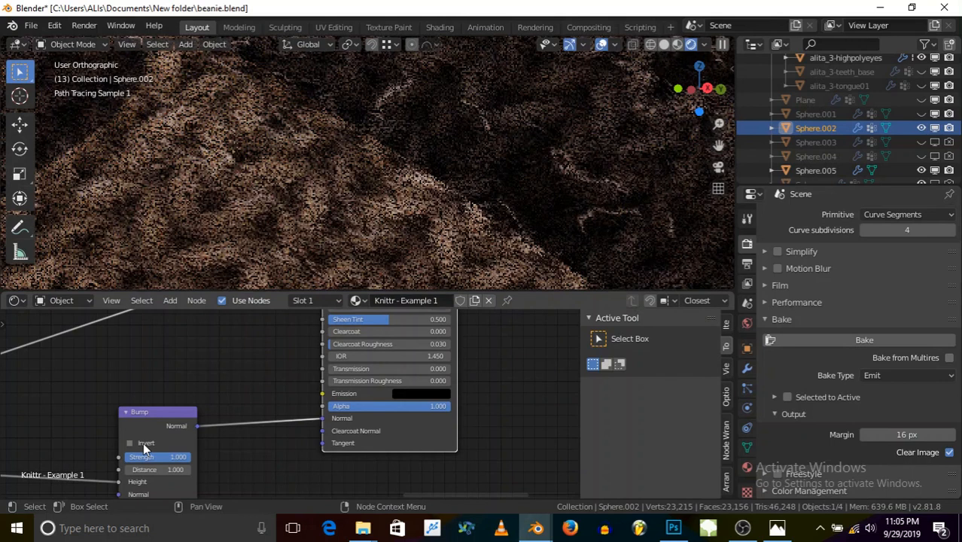
Step: Move the Material Output node up level with the Principled BSDF and check the shading on the whole beanie
scroll(161, 430, "down", 5)
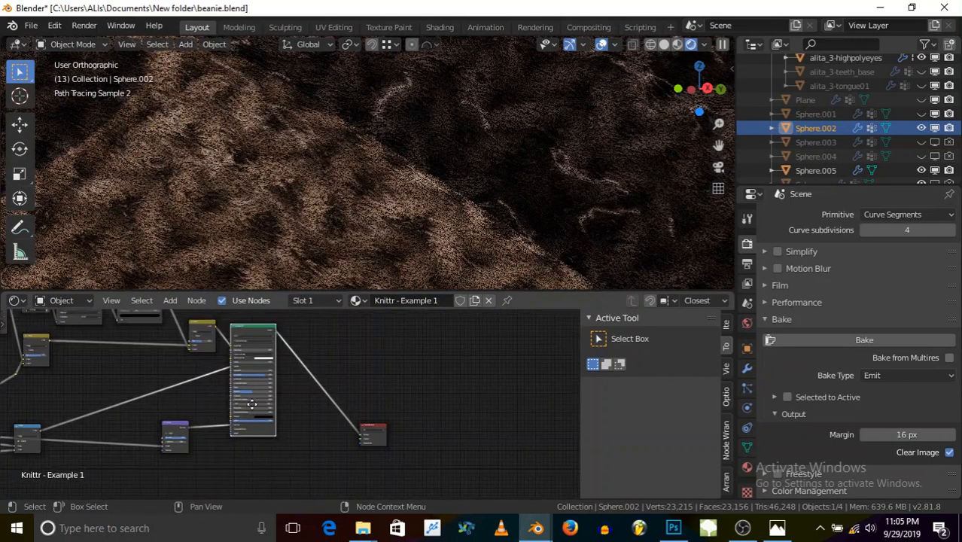
scroll(329, 450, "up", 1)
left_click_drag(329, 452, 325, 346)
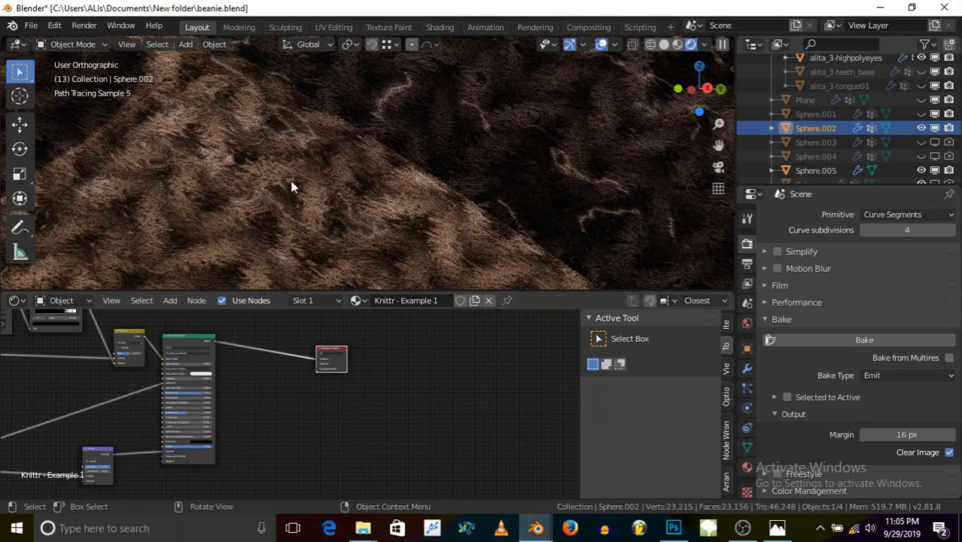
scroll(291, 186, "down", 6)
scroll(275, 139, "down", 4)
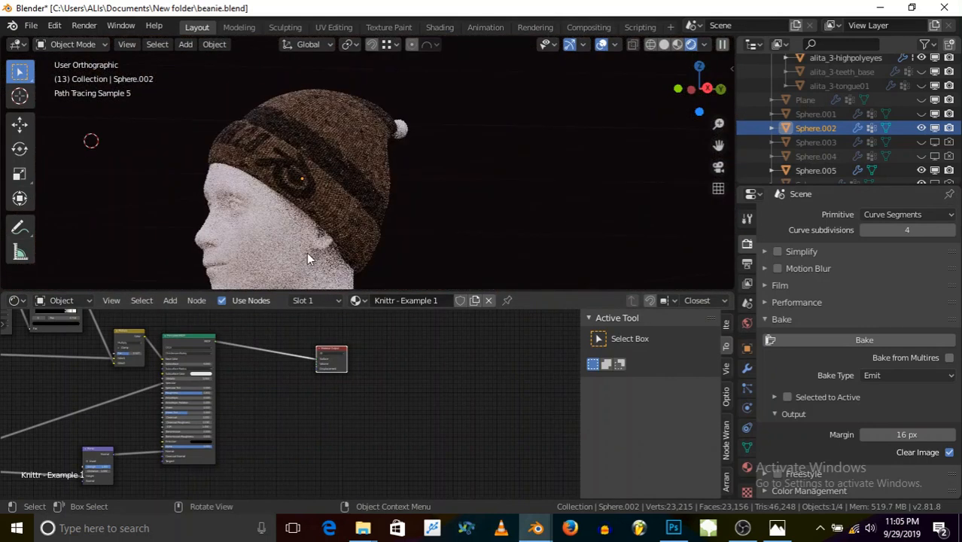
Step: Make room before the Principled BSDF and insert an RGB Curves node between the duplicated Multiply and its Base Color
scroll(167, 337, "up", 2)
left_click_drag(184, 337, 272, 344)
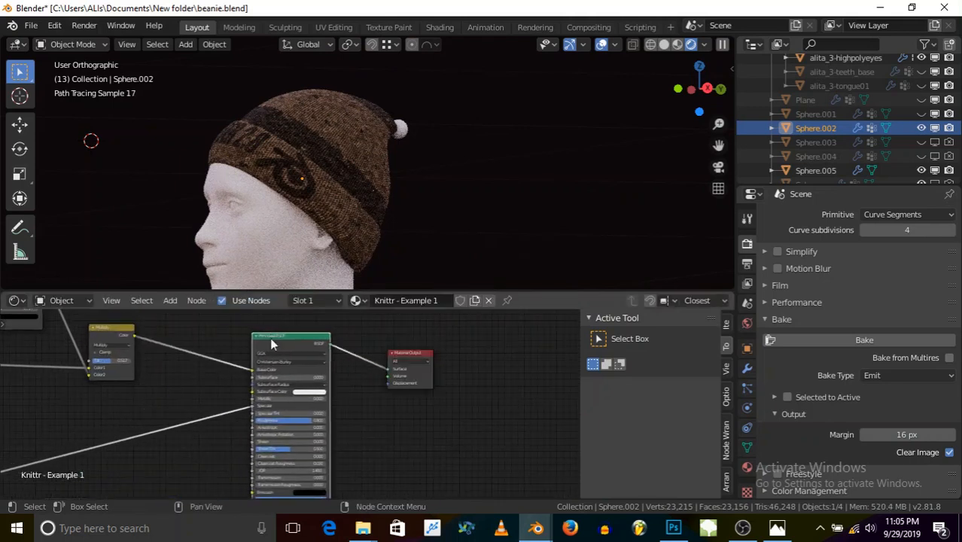
left_click(175, 301)
mouse_move(203, 395)
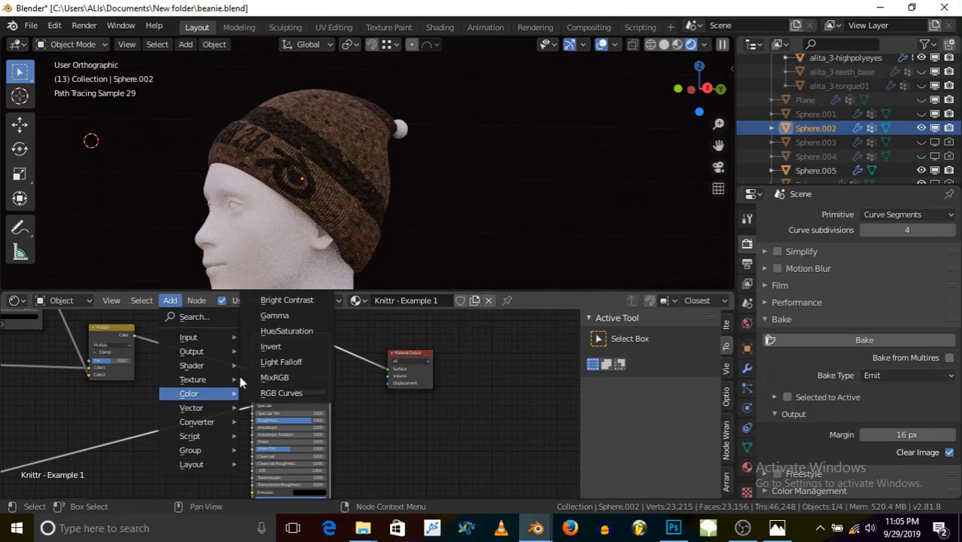
left_click(281, 392)
left_click(140, 326)
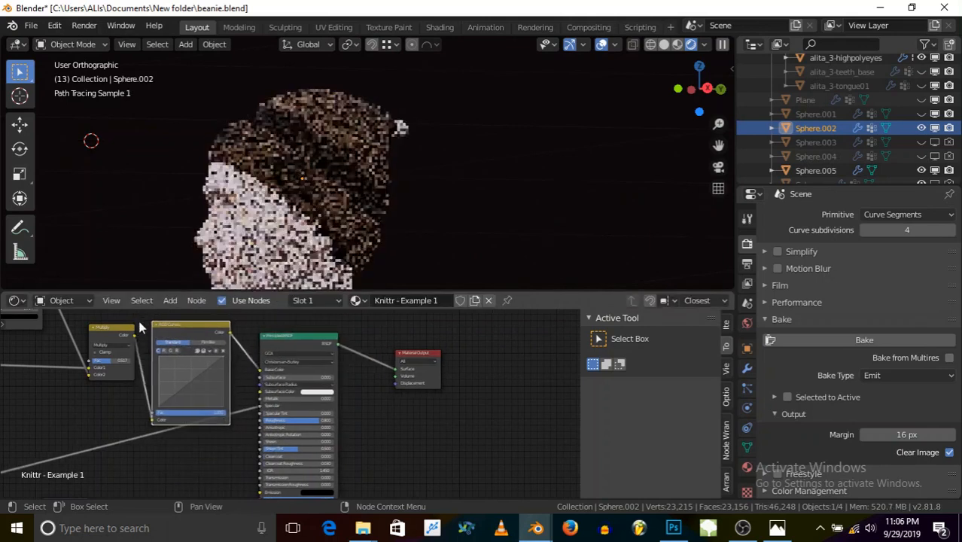
Step: Add a midtone point to the RGB curve and raise it to about X 0.36, Y 0.56 to brighten the knit
scroll(195, 386, "up", 4)
left_click_drag(198, 394, 181, 389)
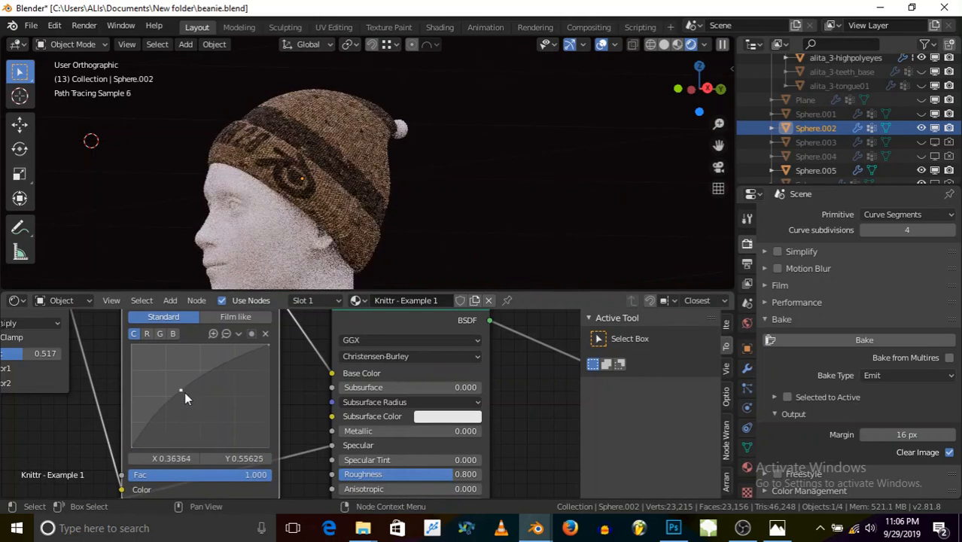
left_click_drag(180, 391, 184, 389)
scroll(234, 368, "down", 5)
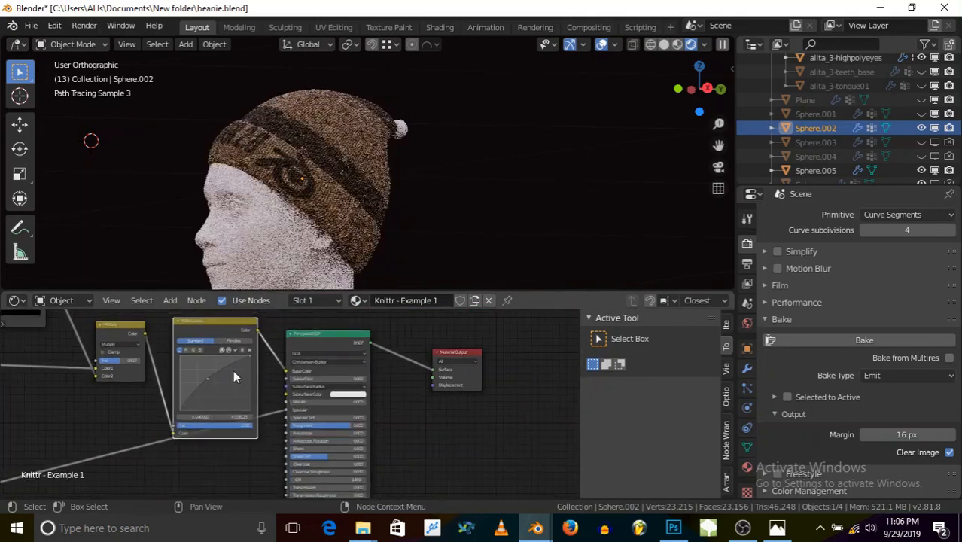
Step: Collapse the RGB Curves node beside the Multiply node and move the Material Output and Principled BSDF nodes farther right
left_click(182, 326)
left_click_drag(198, 331, 143, 354)
left_click_drag(396, 371, 489, 383)
left_click_drag(282, 346, 374, 344)
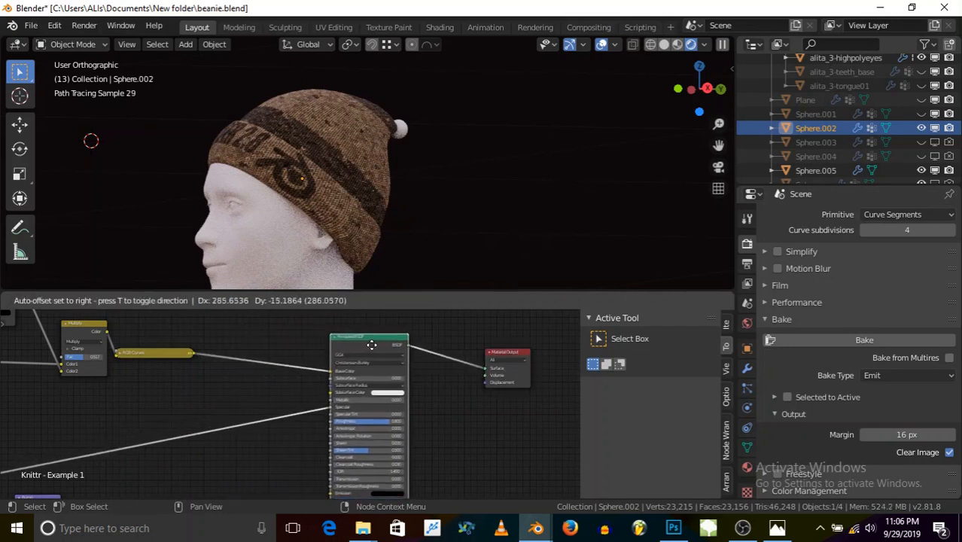
Step: Insert a Hue/Saturation node between the RGB Curves node and the Principled BSDF's Base Color
scroll(176, 353, "up", 2)
scroll(192, 378, "up", 1)
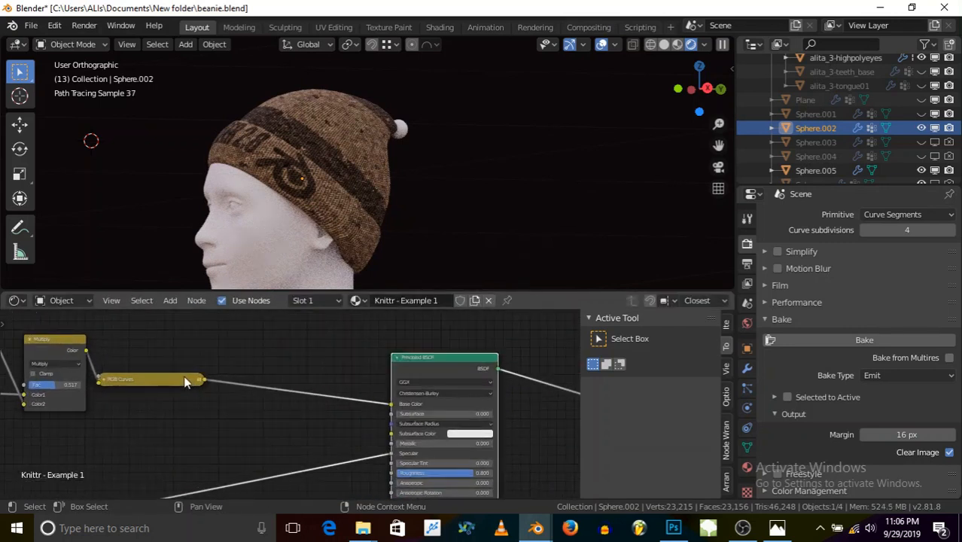
left_click(170, 300)
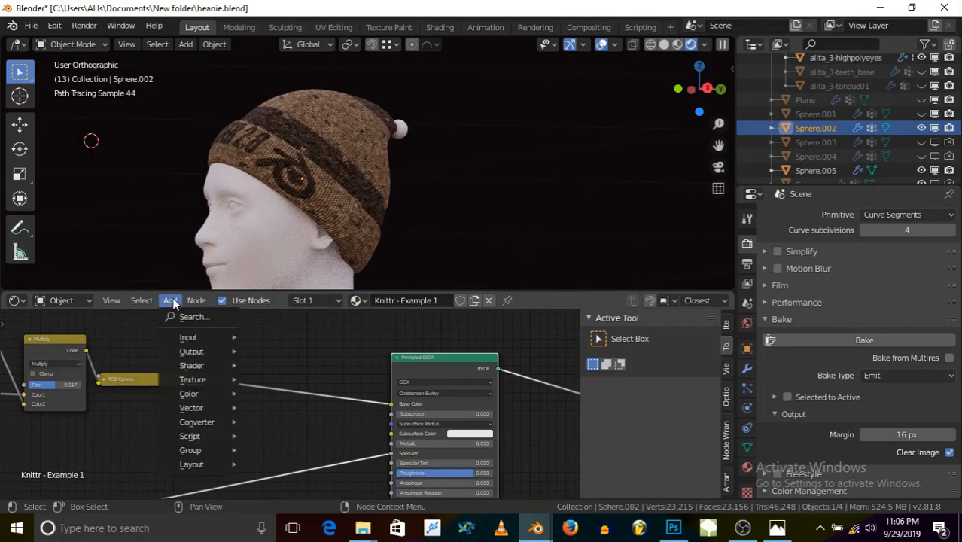
mouse_move(212, 394)
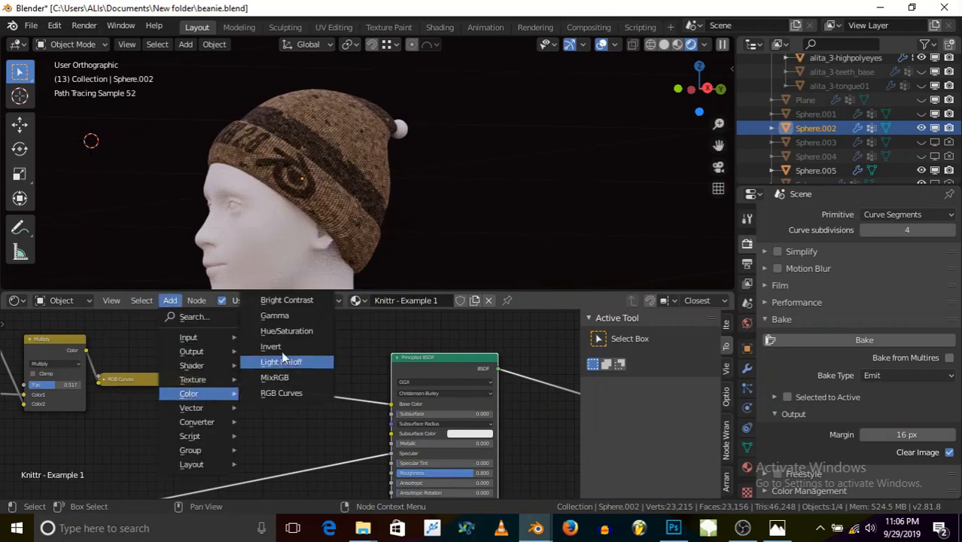
left_click(286, 331)
left_click(234, 355)
Step: Set the Hue Saturation Value node's Hue to 0.900 to recolour the beanie
scroll(248, 380, "up", 3)
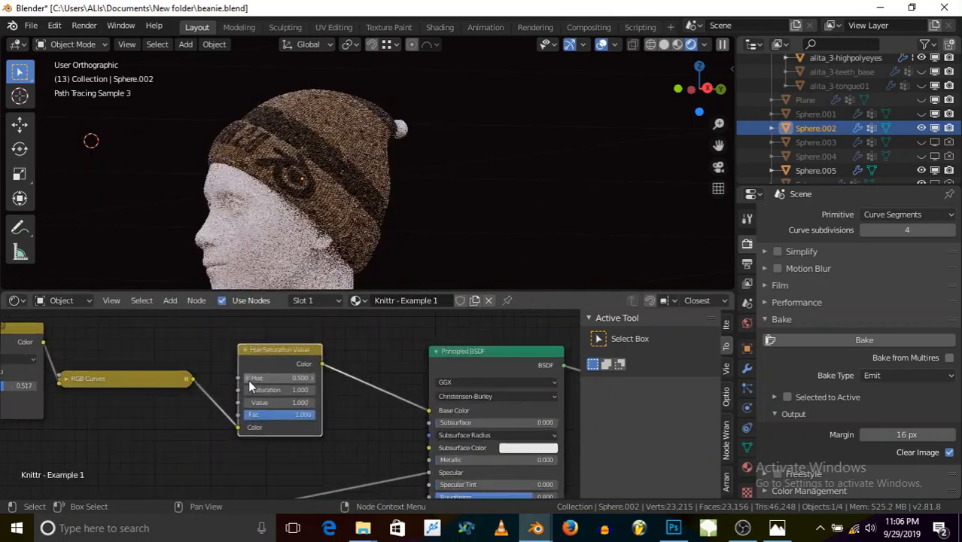
left_click(336, 376)
left_click(334, 377)
left_click(333, 376)
left_click(333, 376)
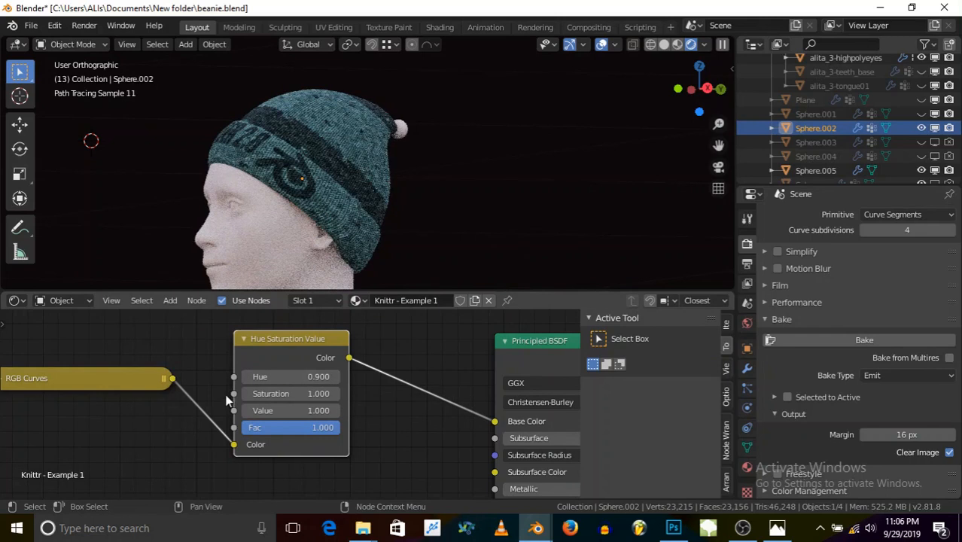
Step: Lower the Hue Saturation Value node's Value to 0.1 and on down to 0 to blacken the beanie
mouse_move(208, 168)
middle_mouse_down()
mouse_move(321, 202)
mouse_move(201, 207)
mouse_move(307, 188)
mouse_move(315, 201)
middle_mouse_up()
scroll(273, 193, "up", 4)
scroll(288, 194, "up", 3)
scroll(269, 230, "down", 4)
left_click(293, 410)
type("0.1")
key("Return")
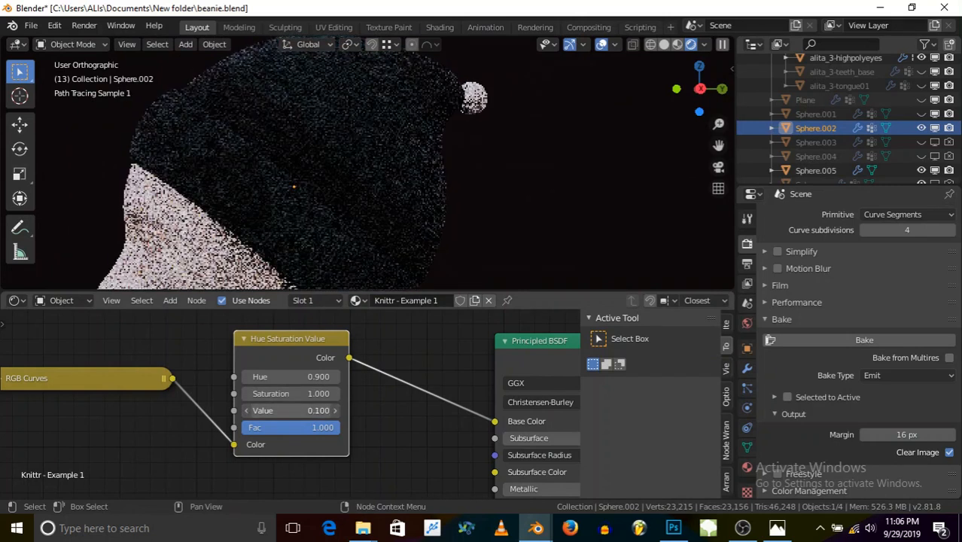
left_click(247, 411)
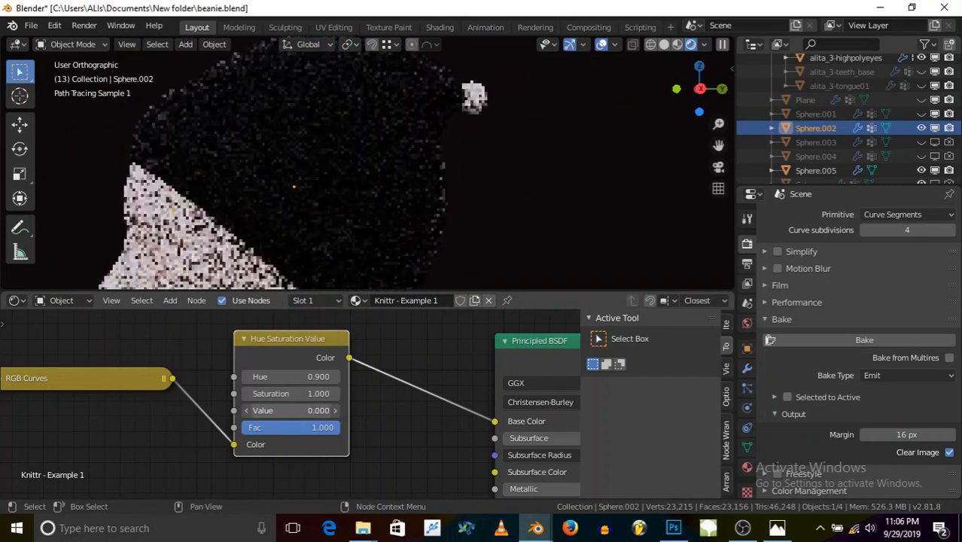
scroll(304, 207, "down", 2)
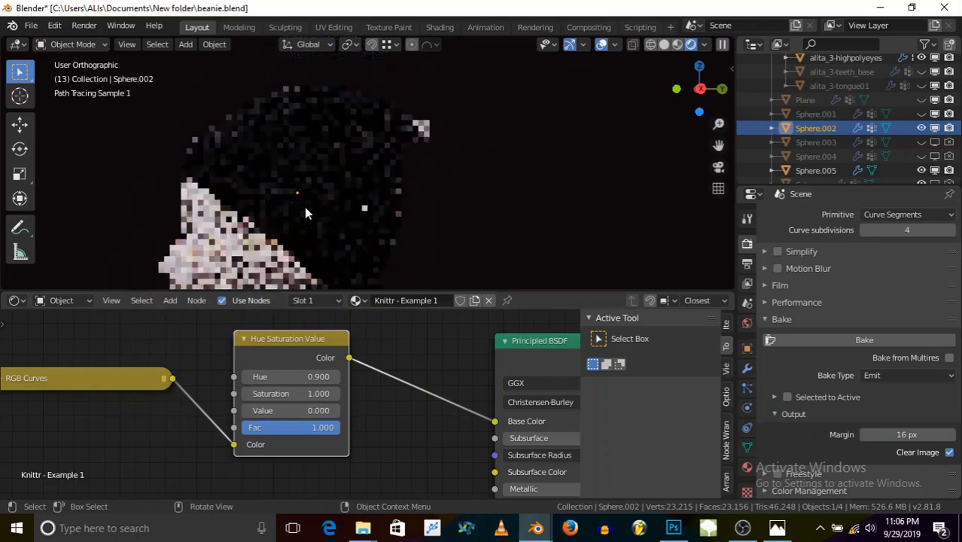
Step: Reset the Hue Saturation Value node's Value to 1.000 and its Hue to 0.500
middle_click_drag(309, 195, 334, 173)
scroll(266, 189, "up", 3)
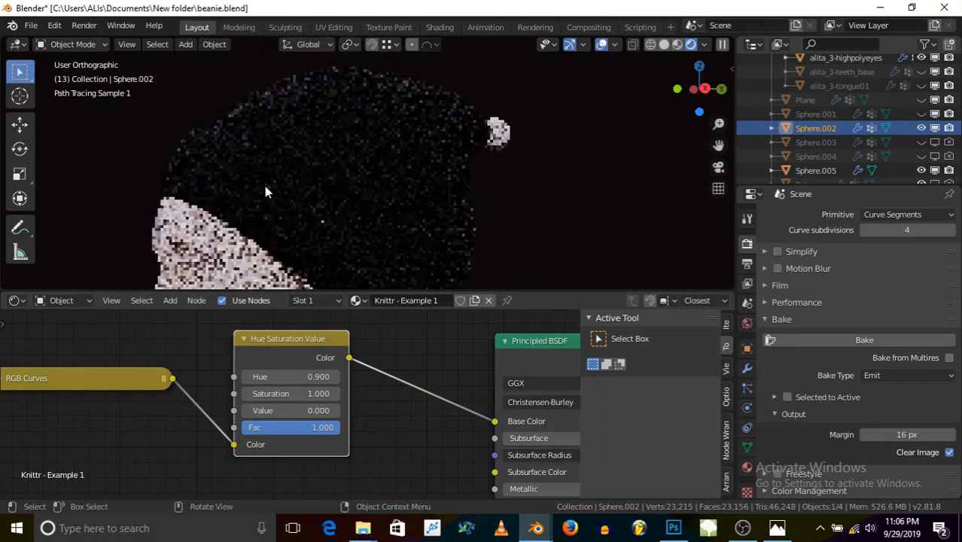
scroll(282, 136, "down", 3)
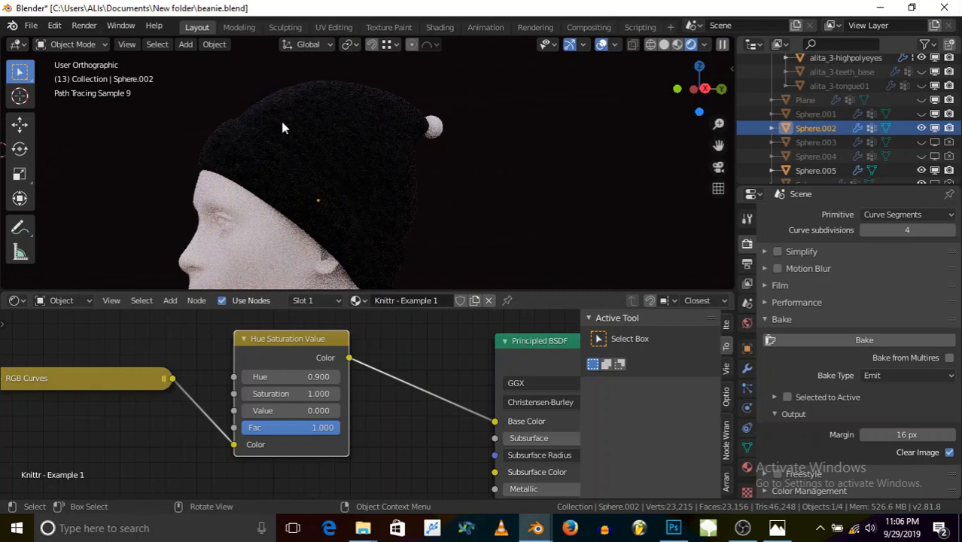
scroll(282, 128, "up", 4)
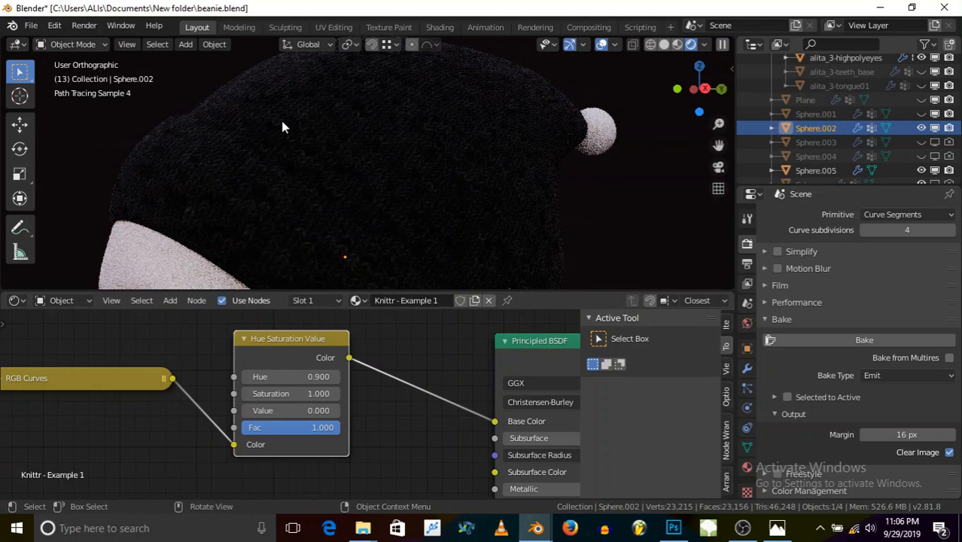
scroll(263, 136, "down", 5)
scroll(294, 190, "up", 2)
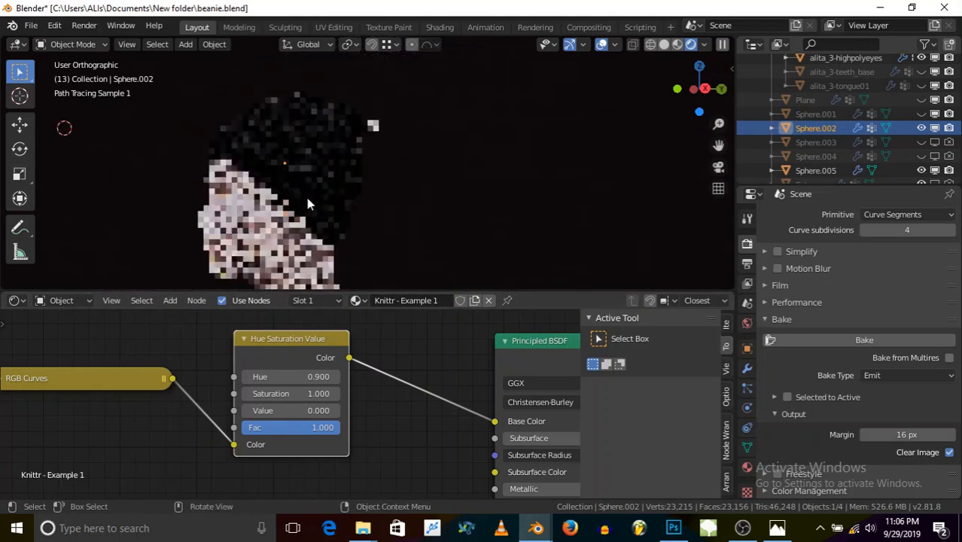
left_click(335, 413)
left_click(335, 413)
left_click(336, 413)
left_click(336, 413)
left_click(336, 413)
left_click(335, 414)
left_click(335, 413)
left_click(336, 413)
left_click(336, 413)
left_click(336, 414)
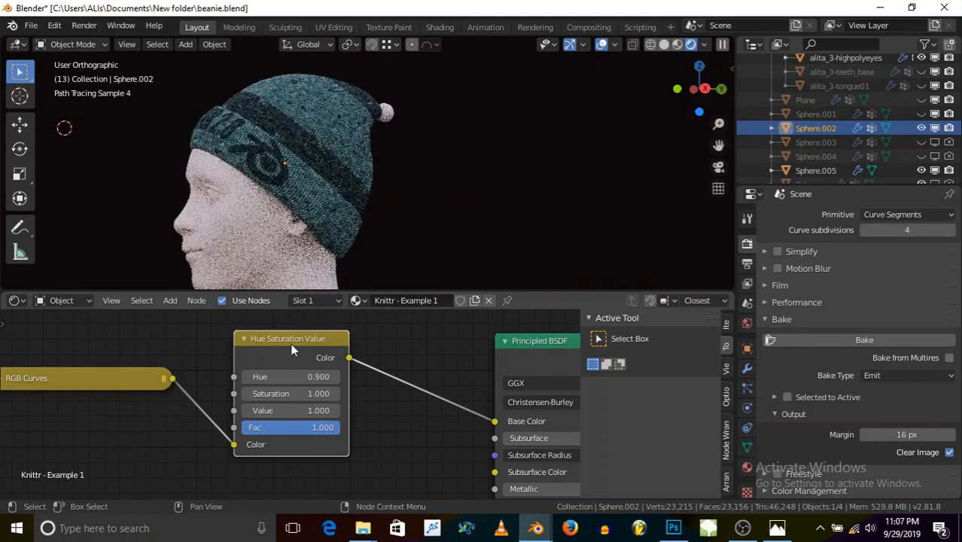
left_click(291, 376)
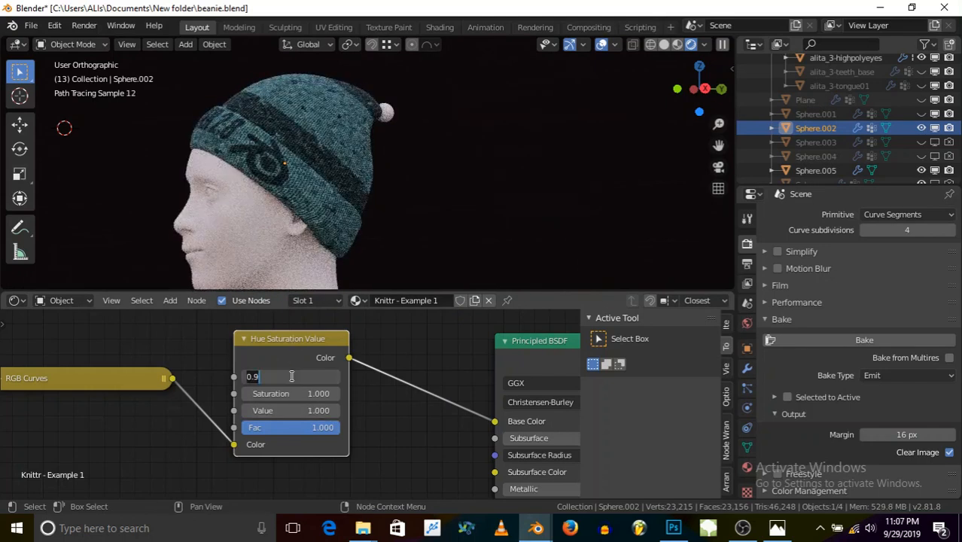
key("Return")
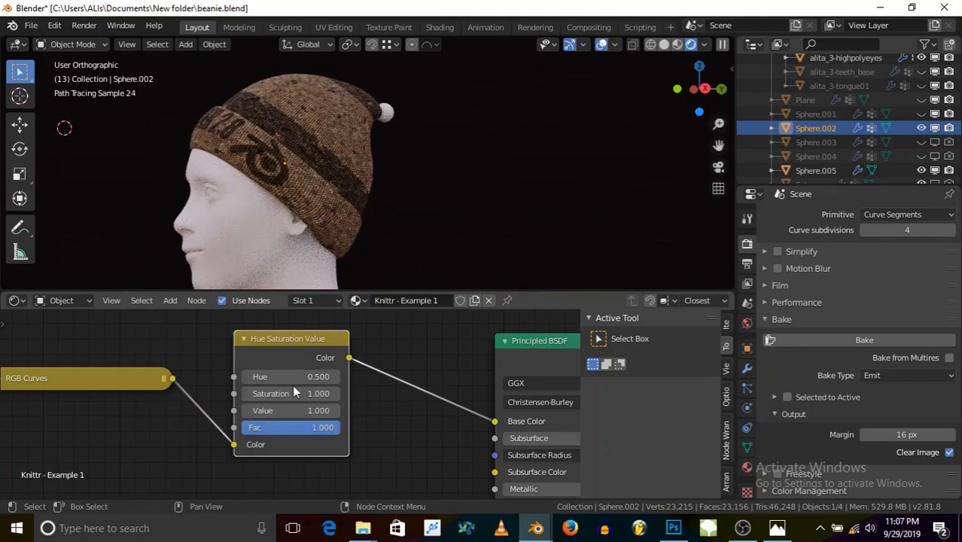
Step: Move the Material Output and Principled BSDF nodes farther right to make room after the Hue Saturation Value node
scroll(294, 390, "down", 2)
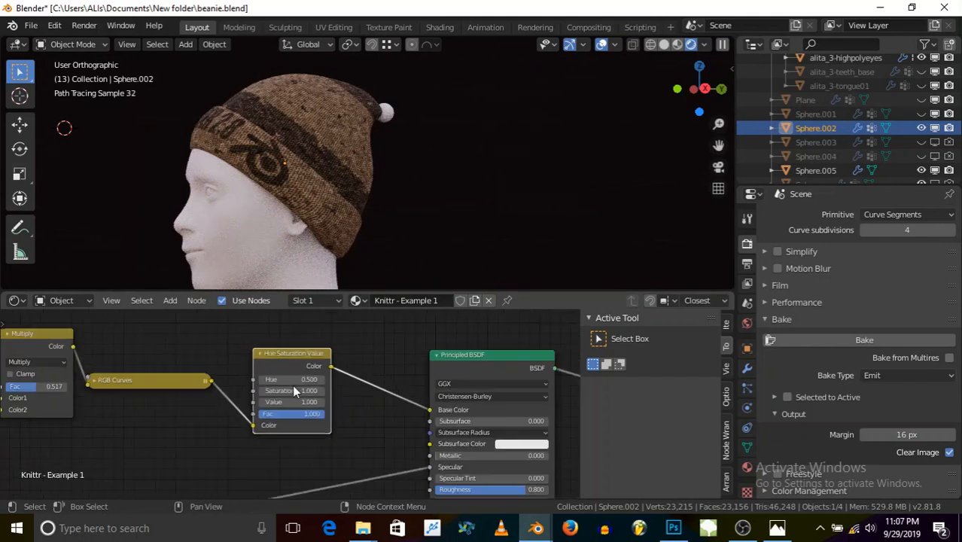
scroll(294, 390, "down", 4)
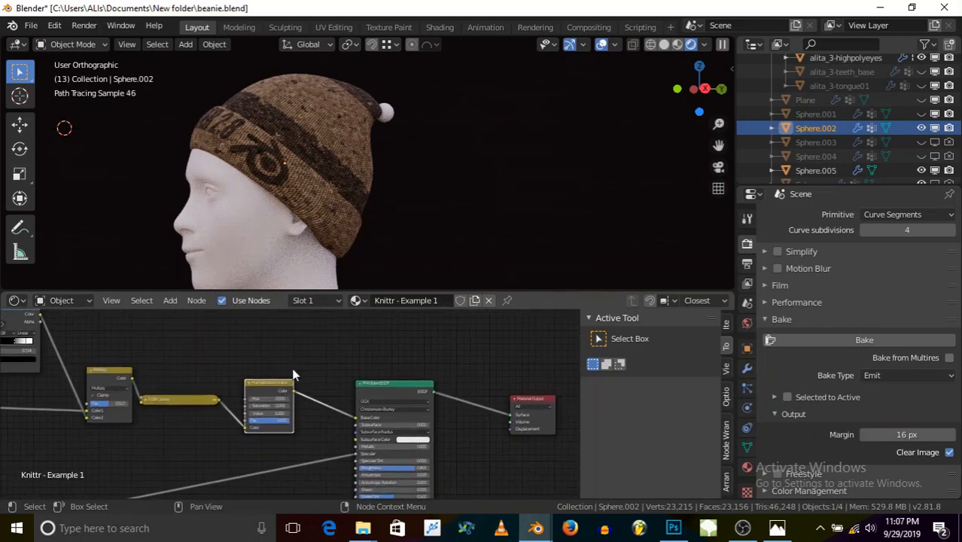
scroll(305, 387, "down", 1)
middle_click_drag(304, 384, 185, 373)
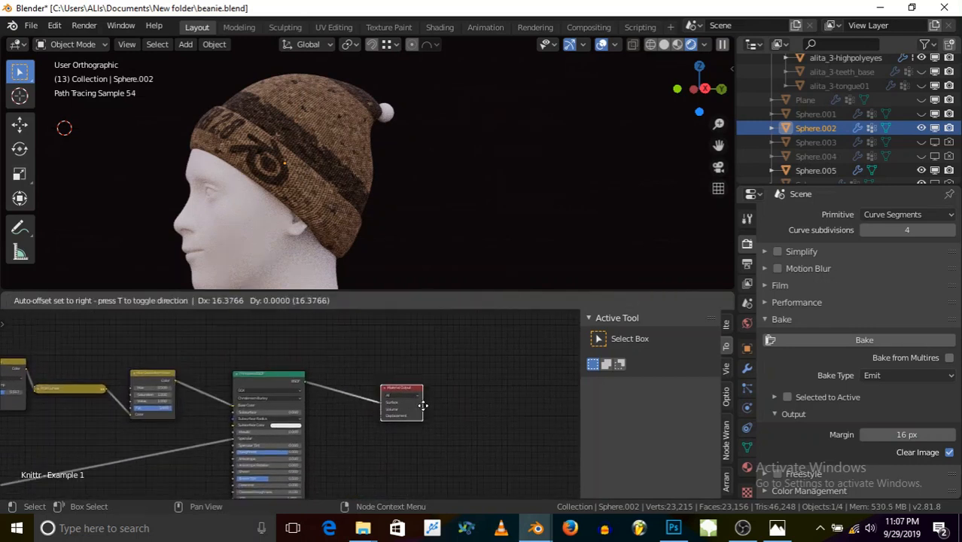
left_click_drag(407, 406, 493, 407)
left_click_drag(265, 384, 394, 393)
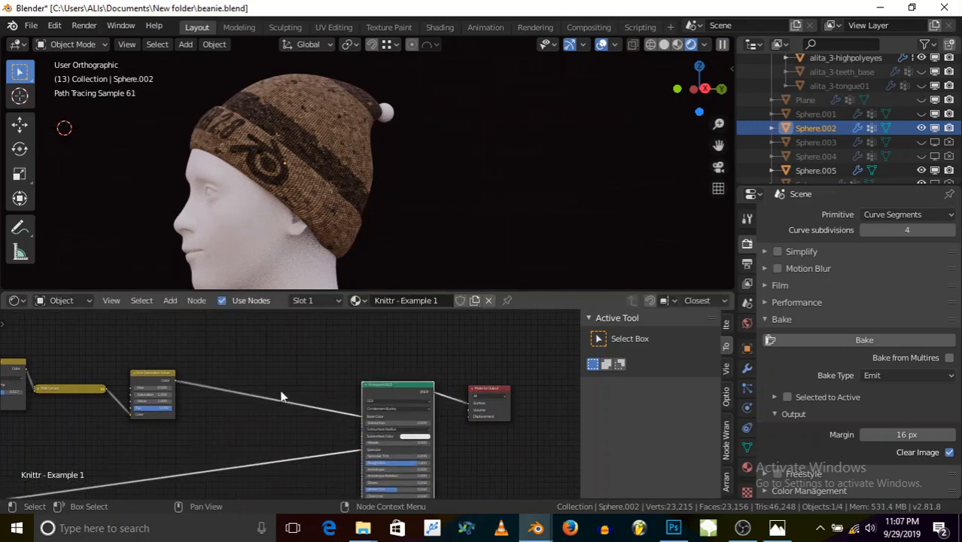
Step: Preview the Hue Saturation Value node's output on the beanie and set its Saturation to 0
scroll(249, 393, "down", 1)
middle_click_drag(134, 379, 224, 386)
scroll(251, 387, "up", 2)
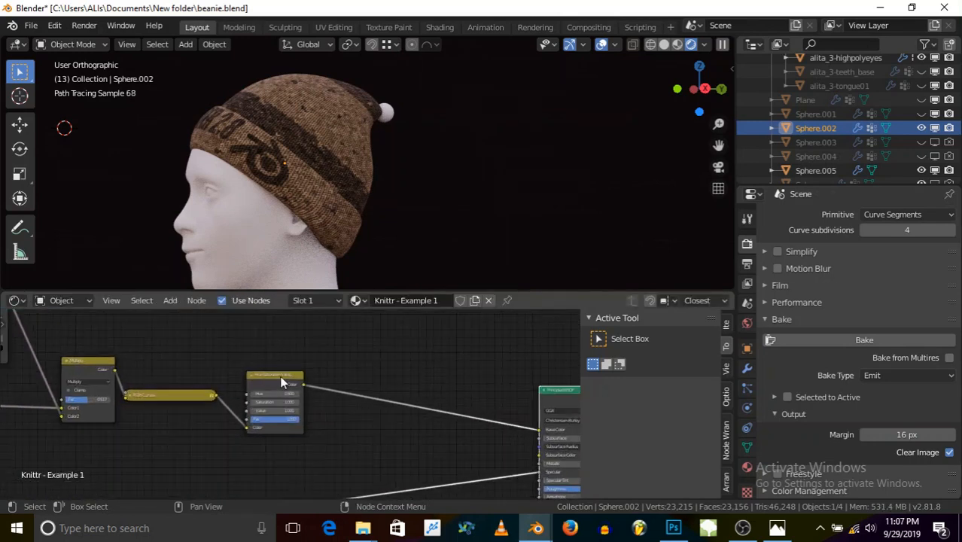
left_click(279, 380, "ctrl+shift")
middle_click_drag(190, 305, 121, 323)
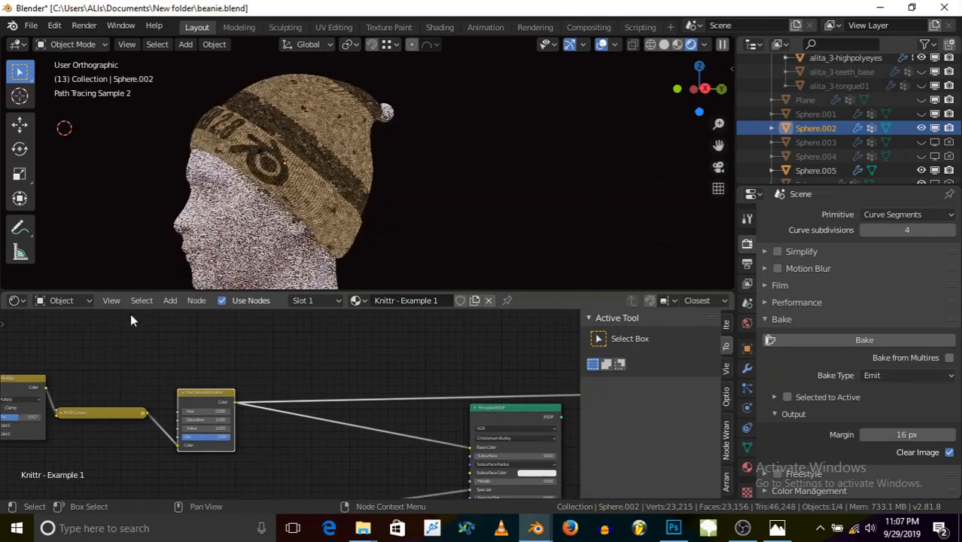
scroll(202, 418, "up", 3)
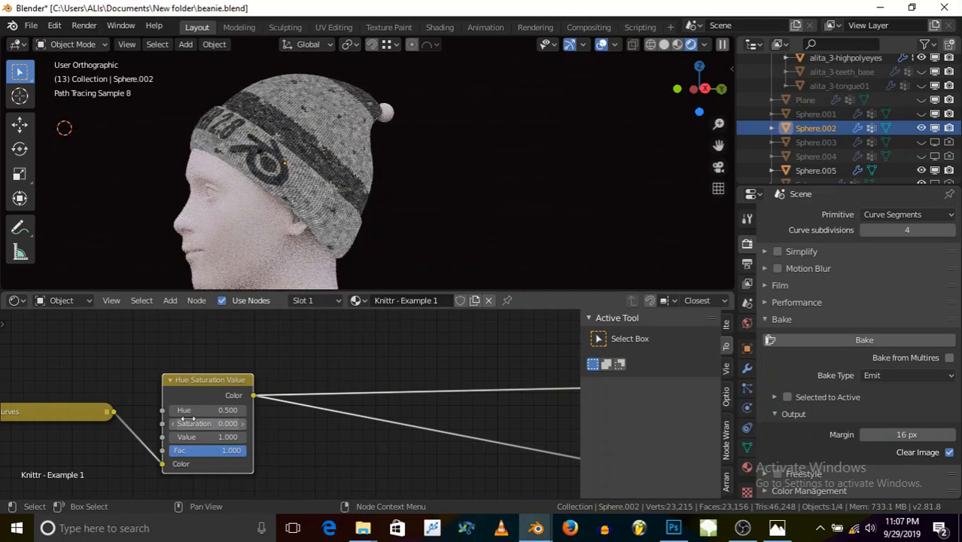
Step: Insert a ColorRamp node on the link from the Hue Saturation Value node to the Viewer
left_click(170, 300)
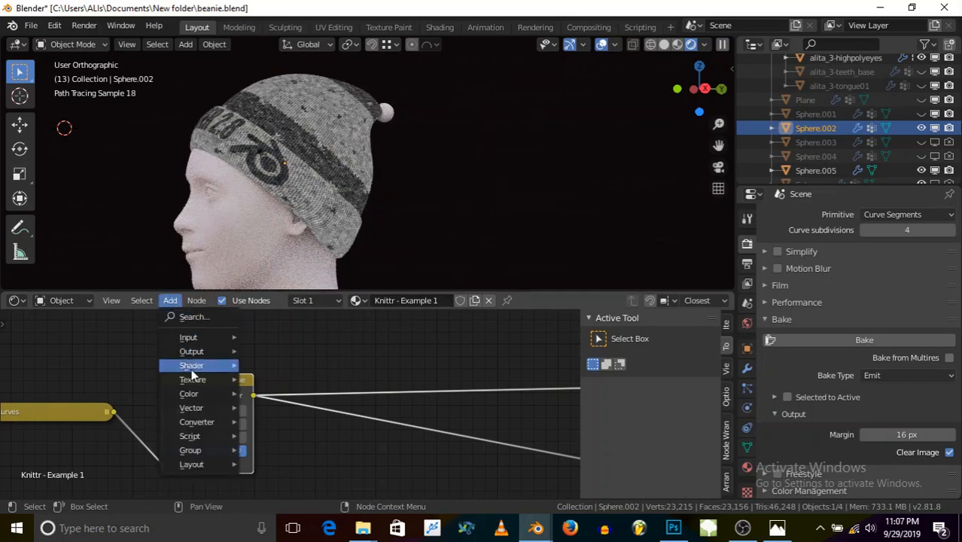
mouse_move(217, 392)
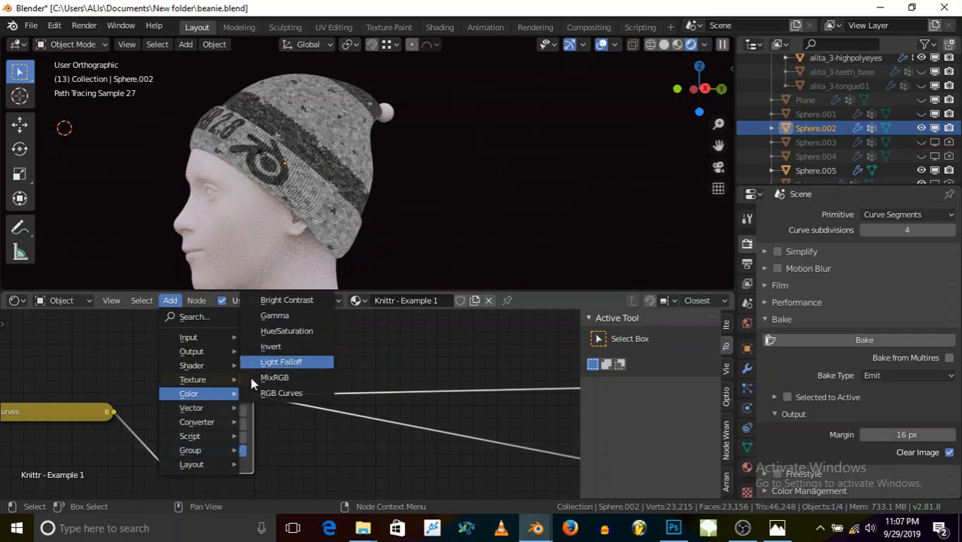
mouse_move(200, 421)
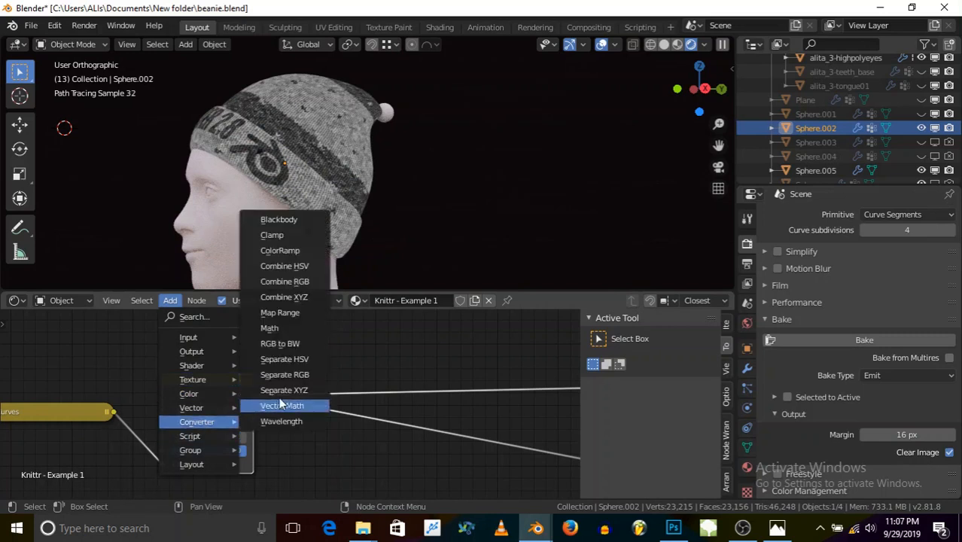
left_click(274, 250)
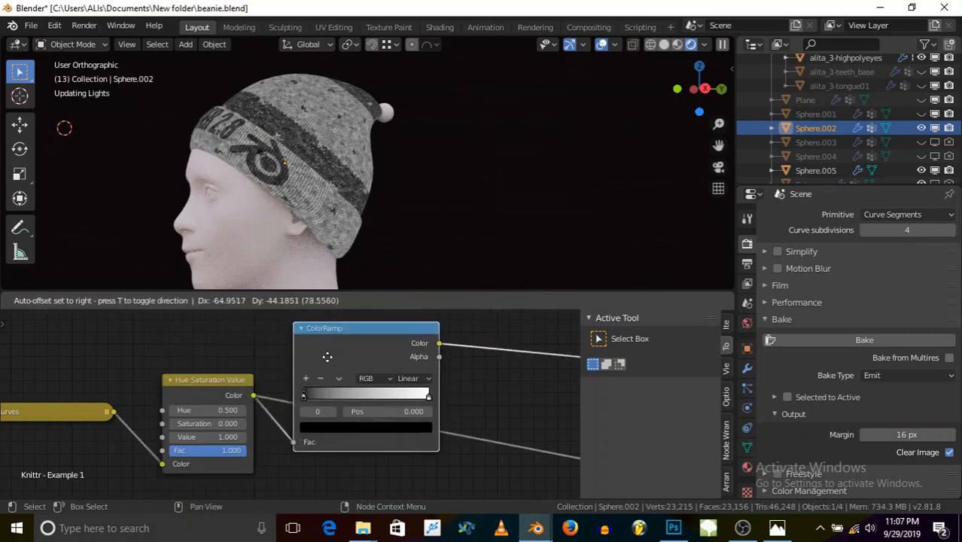
left_click(302, 376)
Step: Sharpen the ColorRamp's contrast by shifting its black stop to about 0.059 and its white stop to about 0.259
left_click_drag(295, 410, 324, 411)
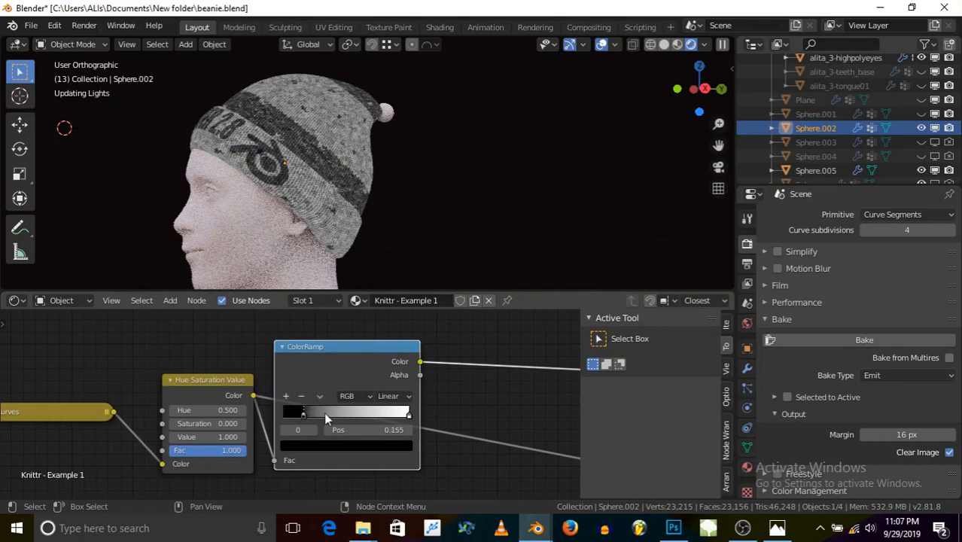
left_click_drag(385, 415, 343, 412)
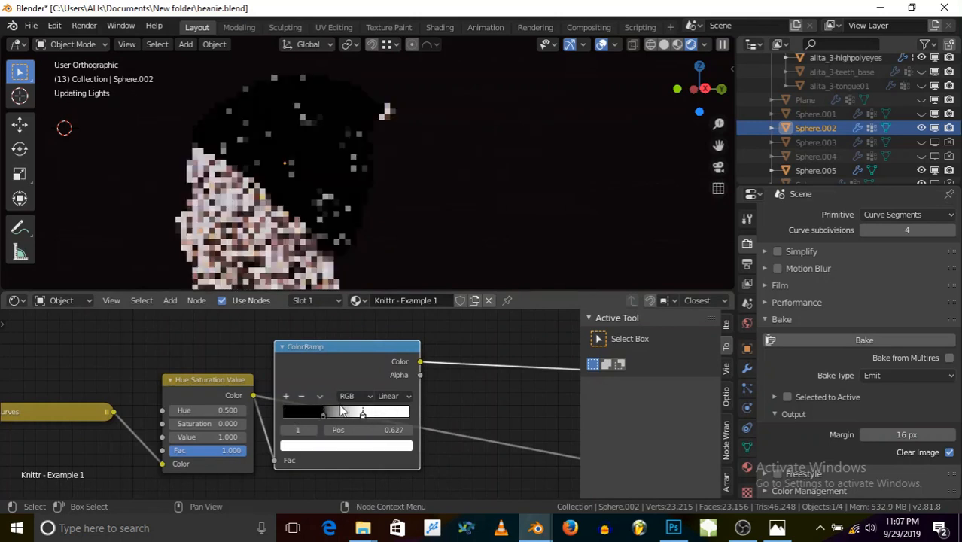
scroll(339, 403, "up", 2)
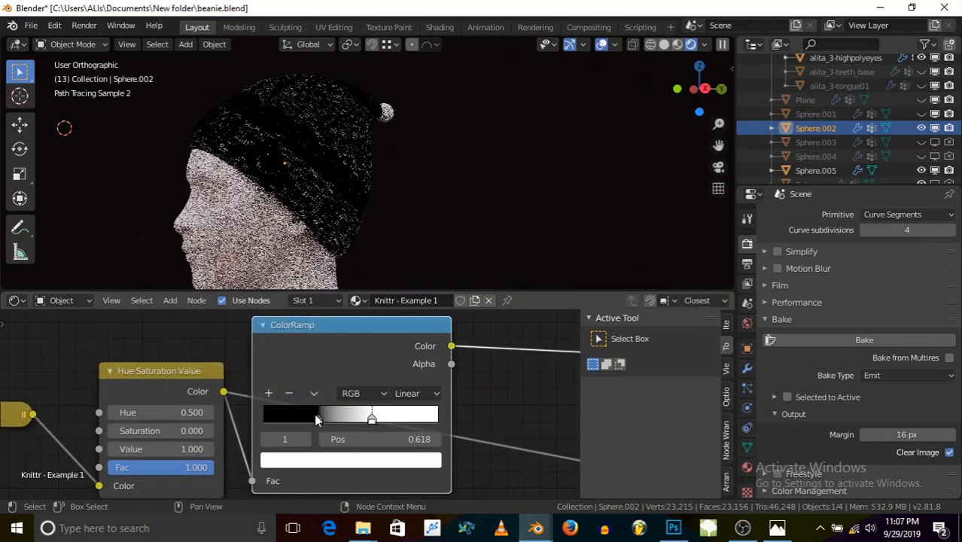
left_click(310, 418)
left_click_drag(307, 419, 294, 419)
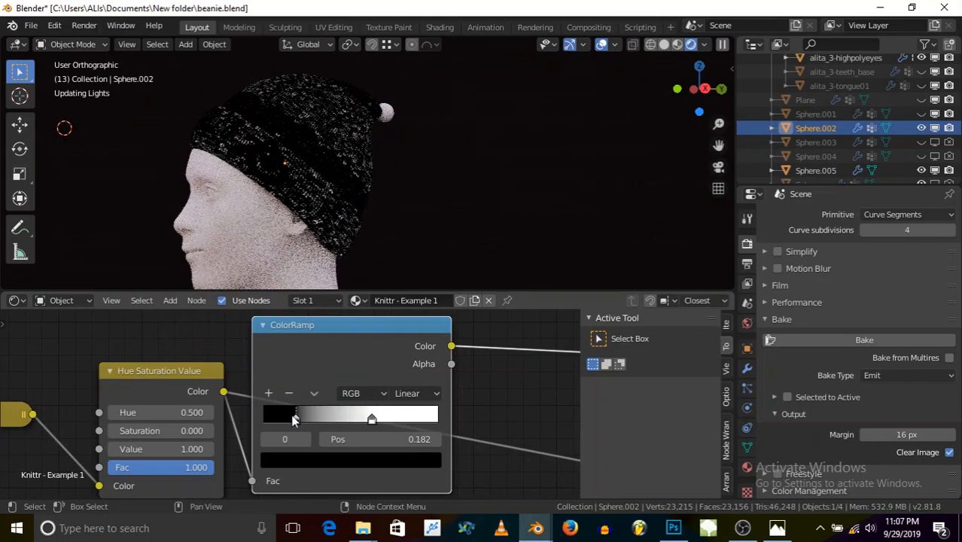
scroll(253, 149, "up", 3)
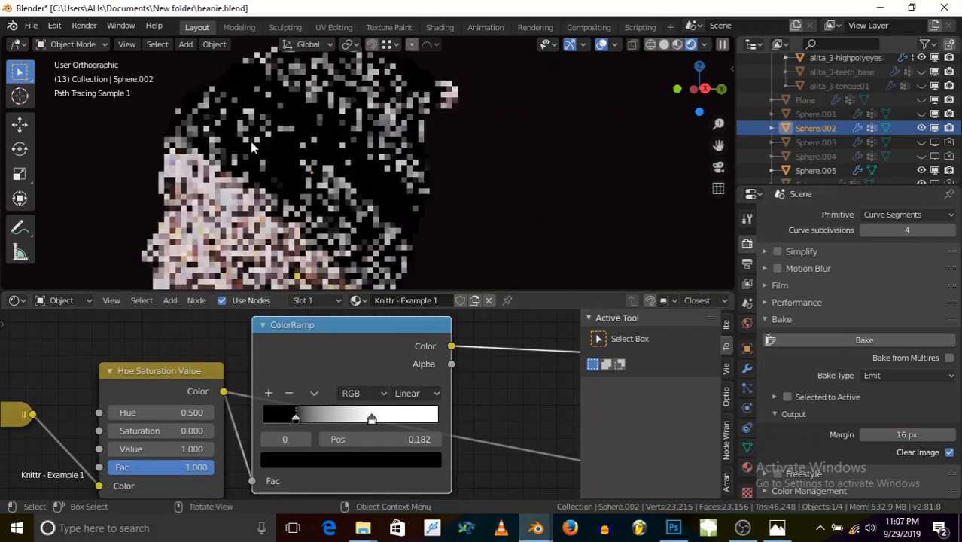
scroll(253, 149, "down", 2)
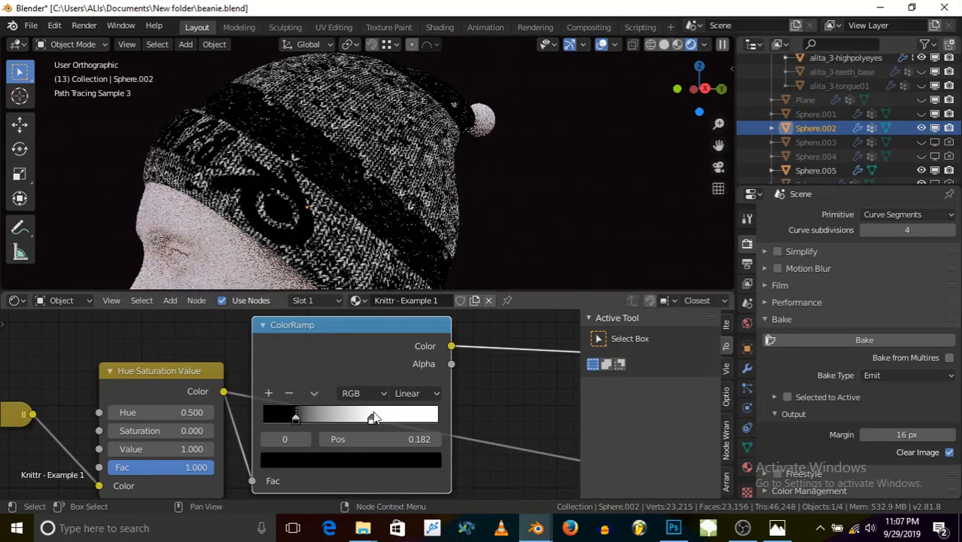
left_click(355, 420)
left_click_drag(355, 420, 307, 418)
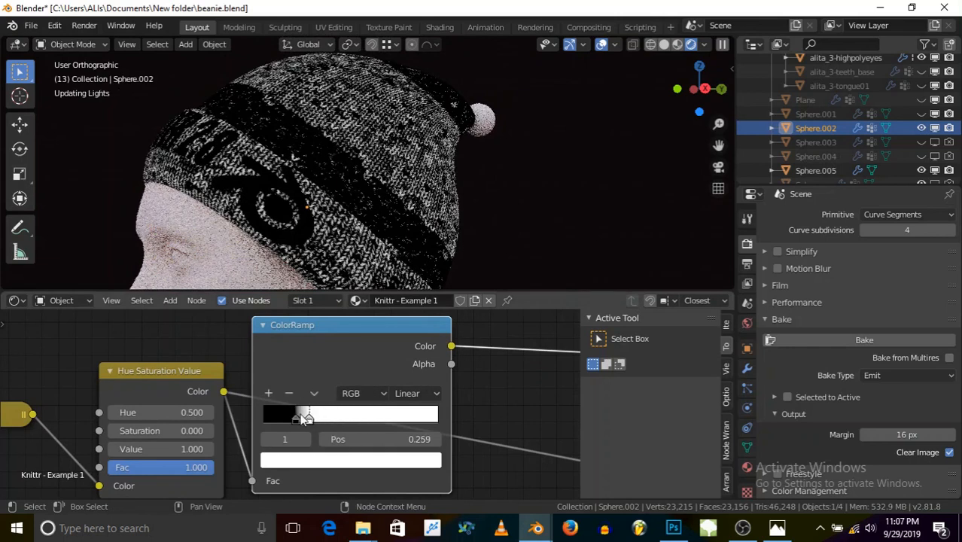
mouse_move(293, 414)
left_mouse_down()
mouse_move(263, 413)
mouse_move(274, 412)
left_mouse_up()
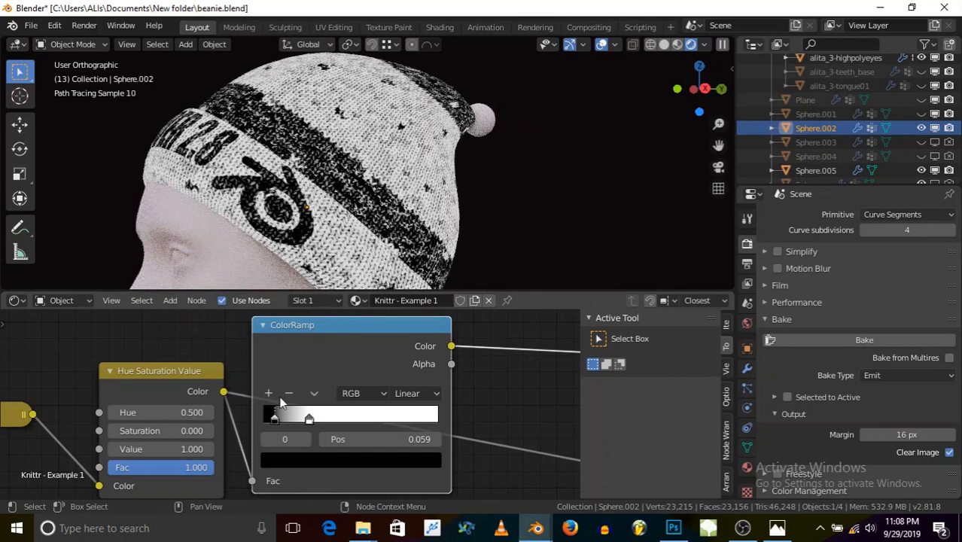
Step: Move the ColorRamp node up and insert a MixRGB node between the Hue Saturation Value node and the Principled BSDF's Base Color
scroll(280, 400, "down", 5)
left_click_drag(255, 365, 253, 327)
scroll(283, 367, "up", 2)
middle_click_drag(271, 373, 257, 385)
left_click(154, 300)
mouse_move(170, 301)
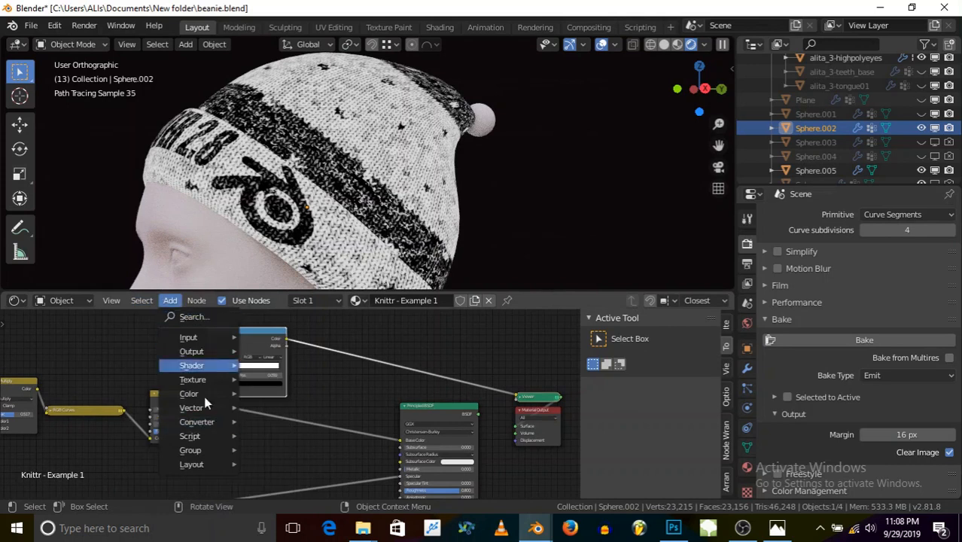
mouse_move(190, 395)
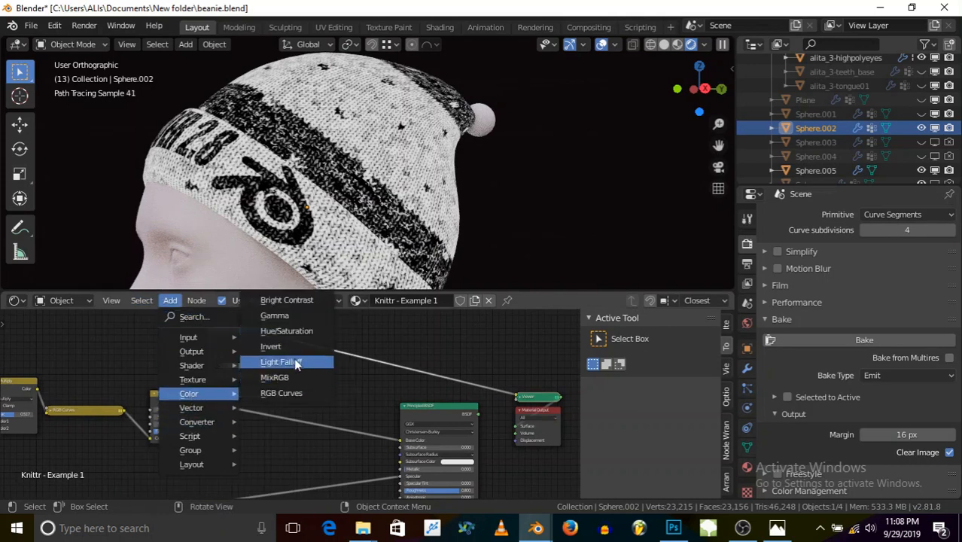
left_click(285, 377)
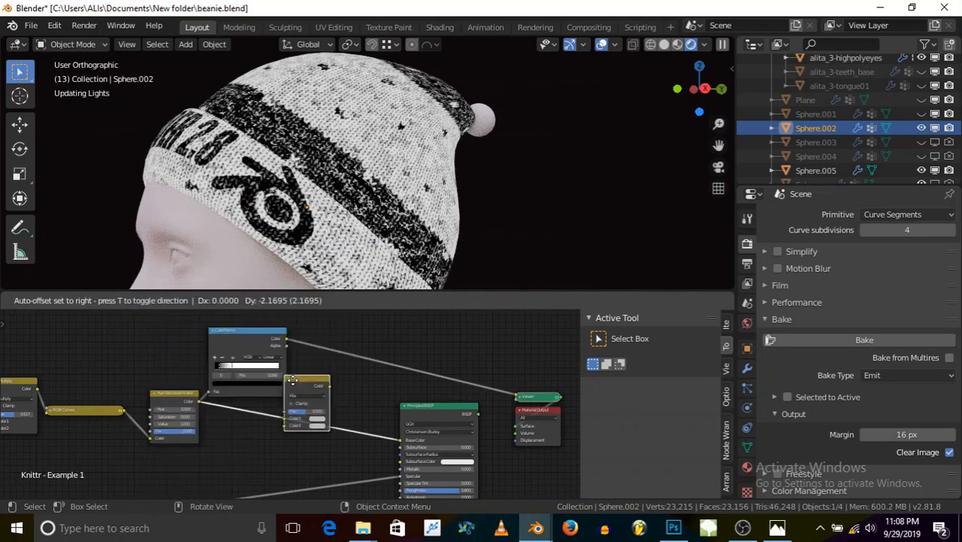
left_click(331, 402)
Step: Unlink the Mix node's Color1 input and drive its Fac with the ColorRamp's Color, previewing the Mix output on the beanie
scroll(338, 417, "up", 2)
scroll(338, 418, "up", 1)
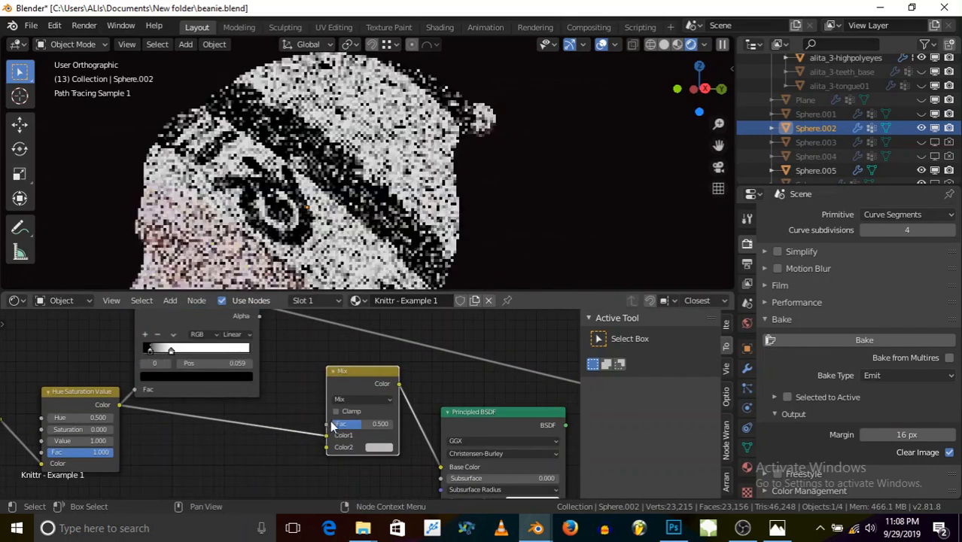
left_click_drag(326, 436, 292, 418)
scroll(292, 418, "down", 2)
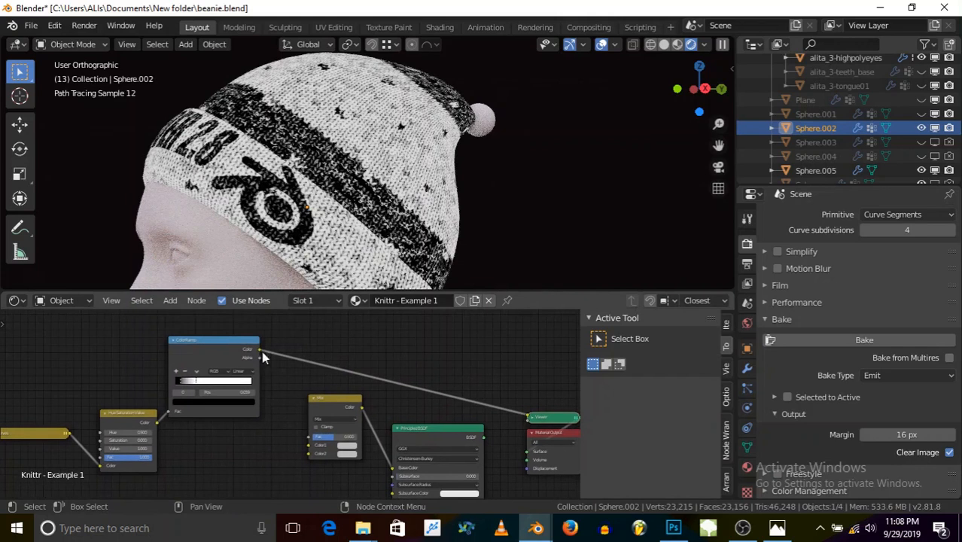
left_click_drag(258, 352, 307, 435)
scroll(355, 453, "up", 2)
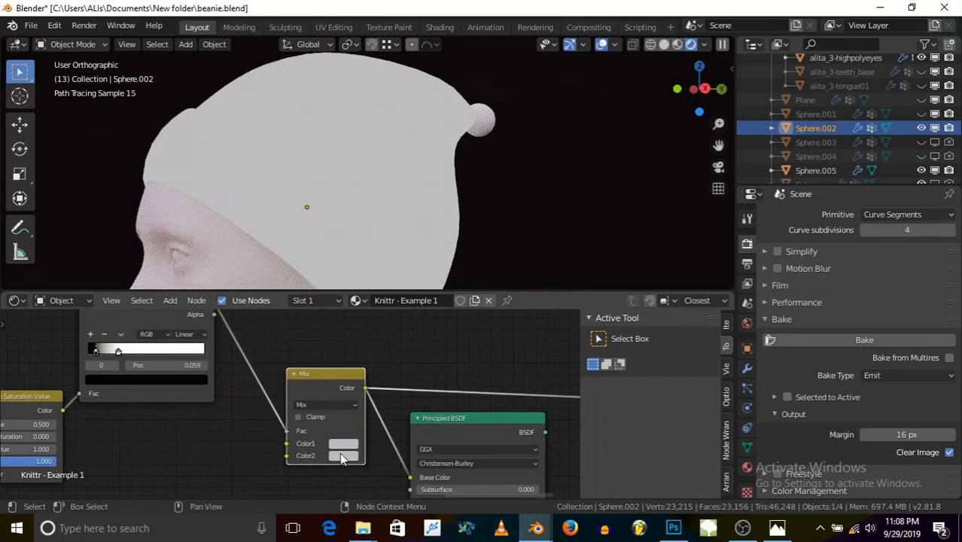
Step: Set the Mix node's Color2 to black
left_click(341, 455)
left_click_drag(427, 350, 425, 362)
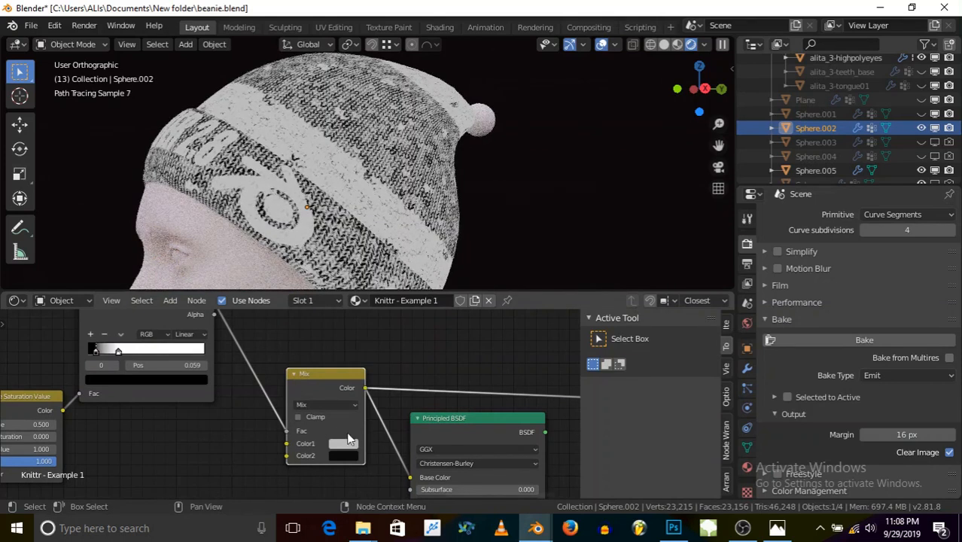
scroll(357, 450, "up", 1)
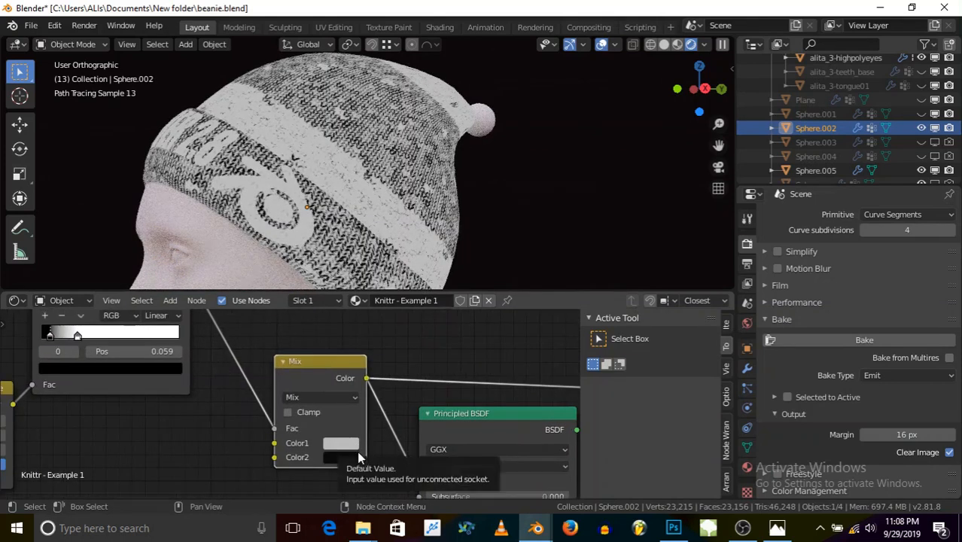
scroll(307, 194, "up", 5)
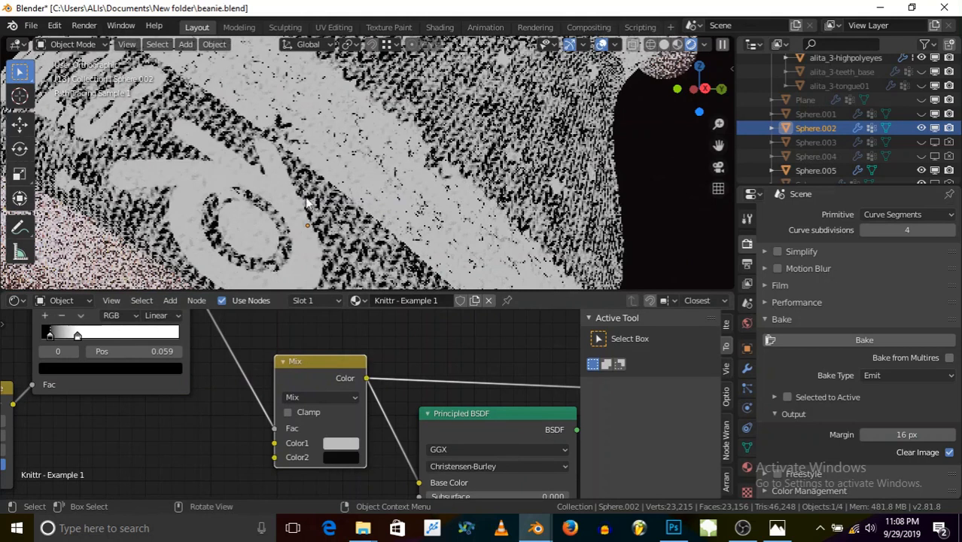
Step: Tighten the ColorRamp mask by moving its white stop to about 0.109, checking the contrast of the beanie's pattern
scroll(342, 388, "down", 4)
scroll(349, 407, "down", 3)
middle_click_drag(318, 402, 332, 408)
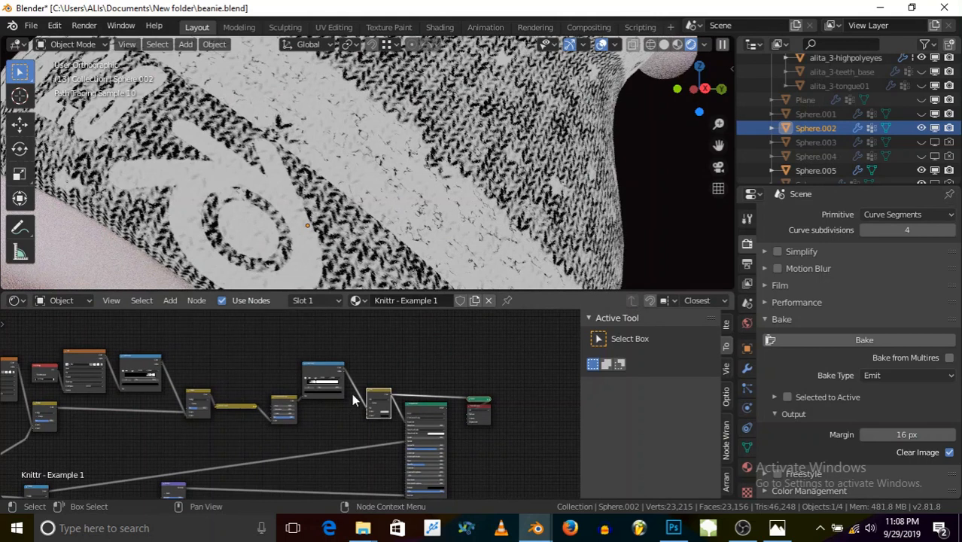
scroll(347, 408, "up", 5)
scroll(387, 432, "up", 1)
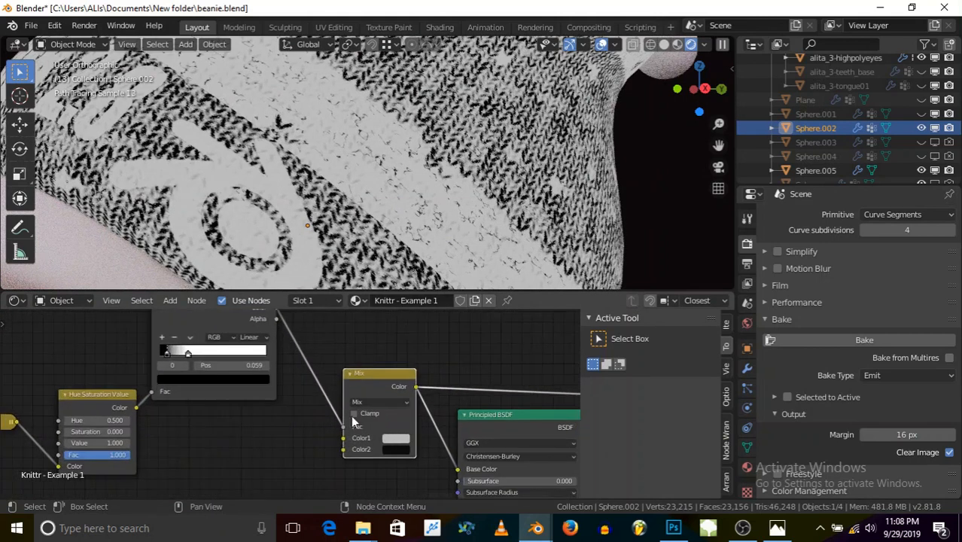
middle_click_drag(173, 376, 231, 399)
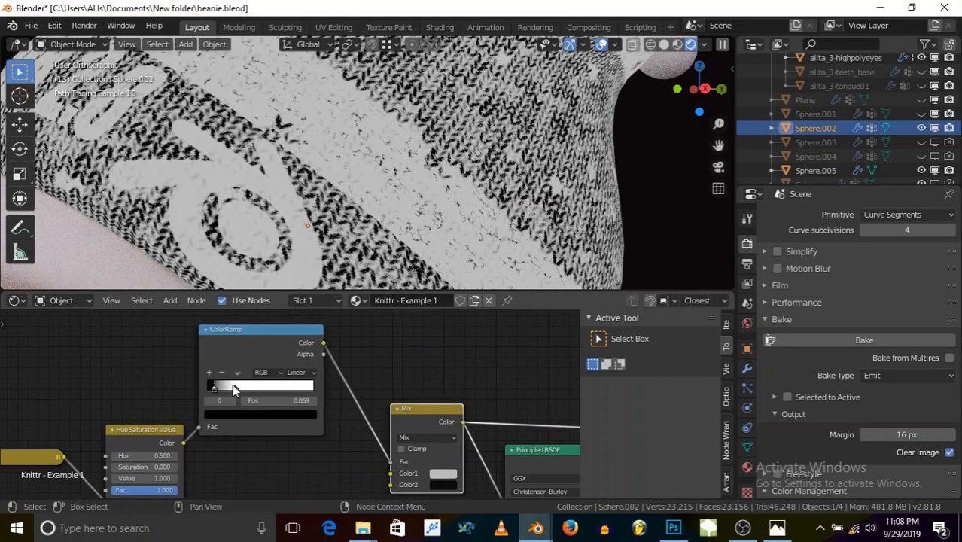
left_click_drag(233, 384, 224, 386)
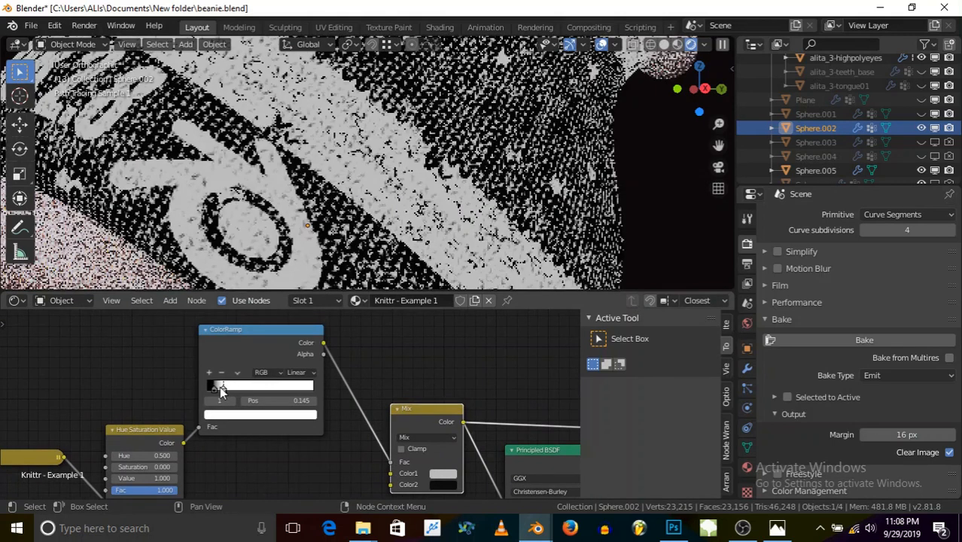
scroll(294, 162, "down", 8)
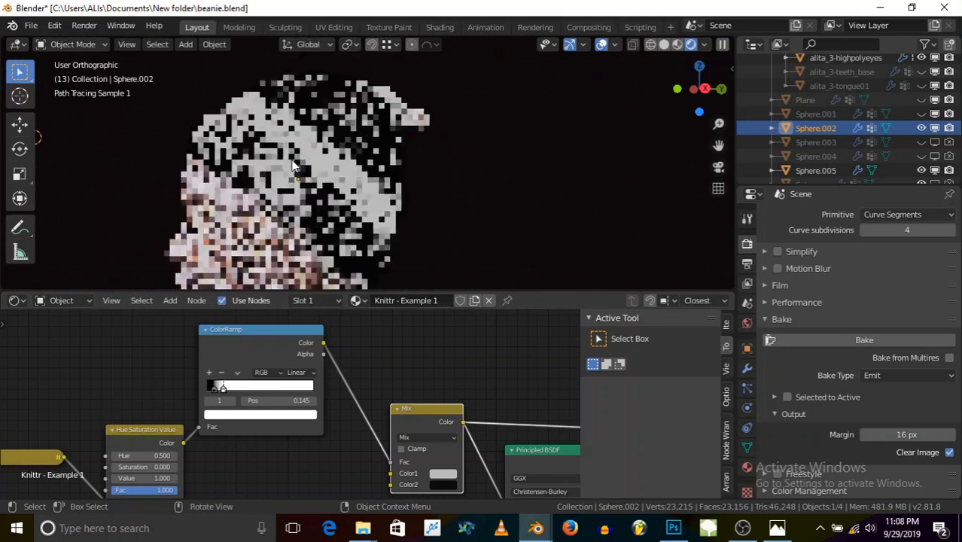
scroll(286, 130, "up", 4)
scroll(285, 131, "up", 6)
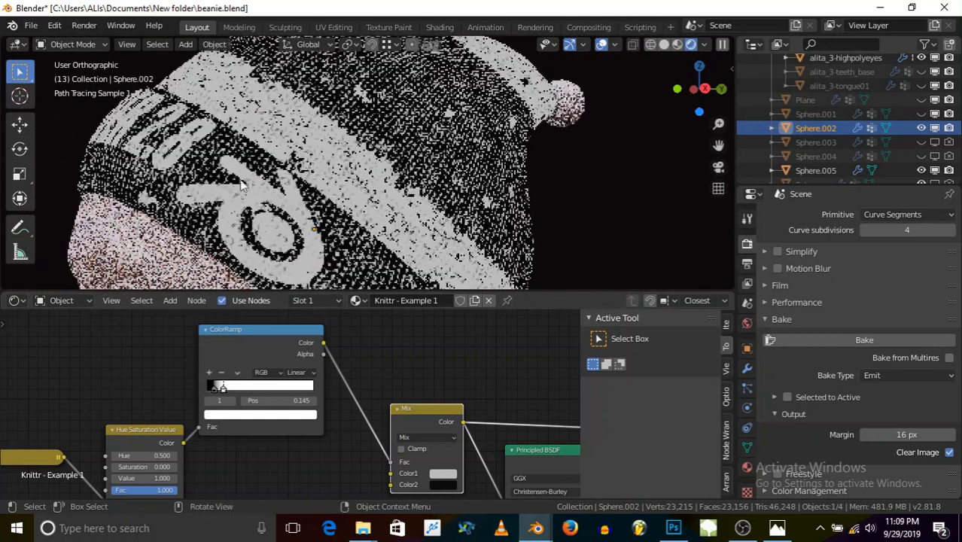
scroll(228, 370, "up", 4)
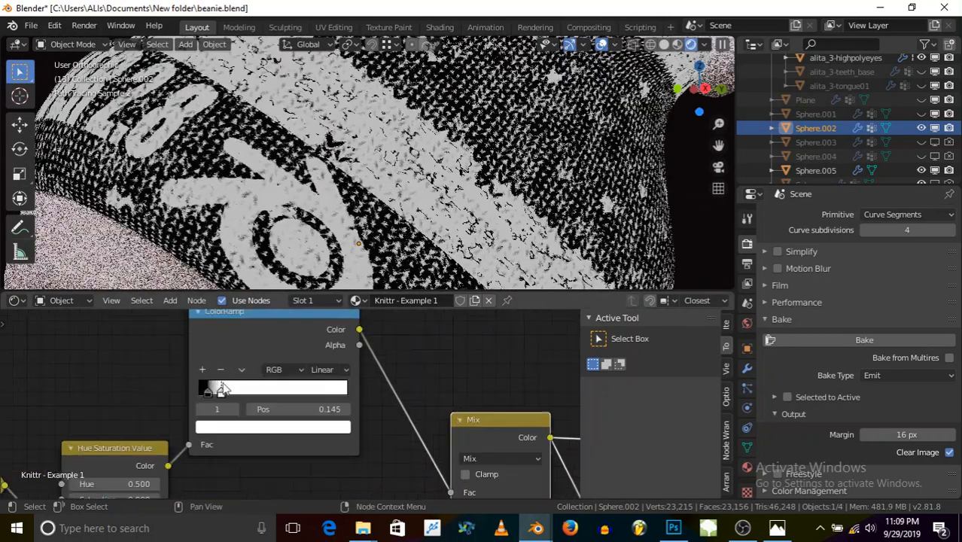
left_click_drag(213, 397, 213, 390)
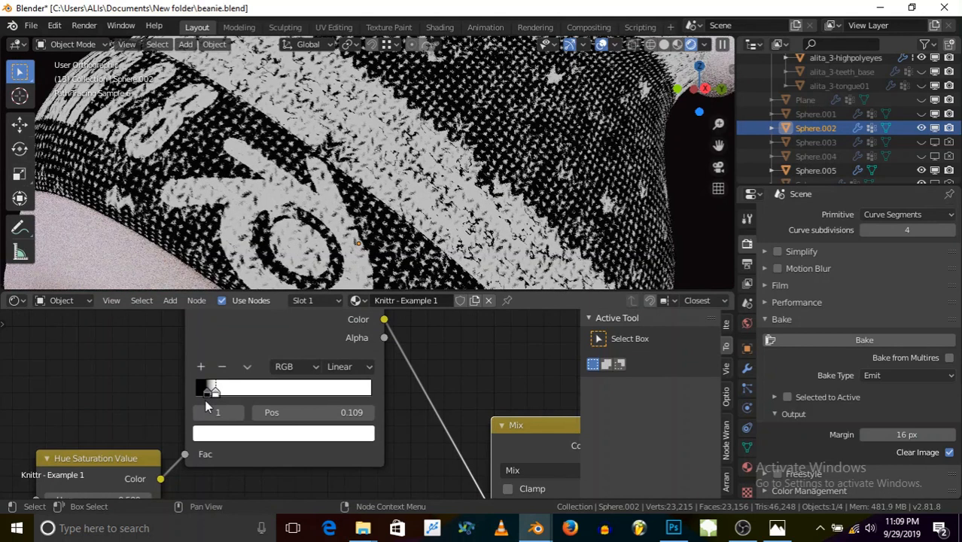
scroll(286, 184, "down", 6)
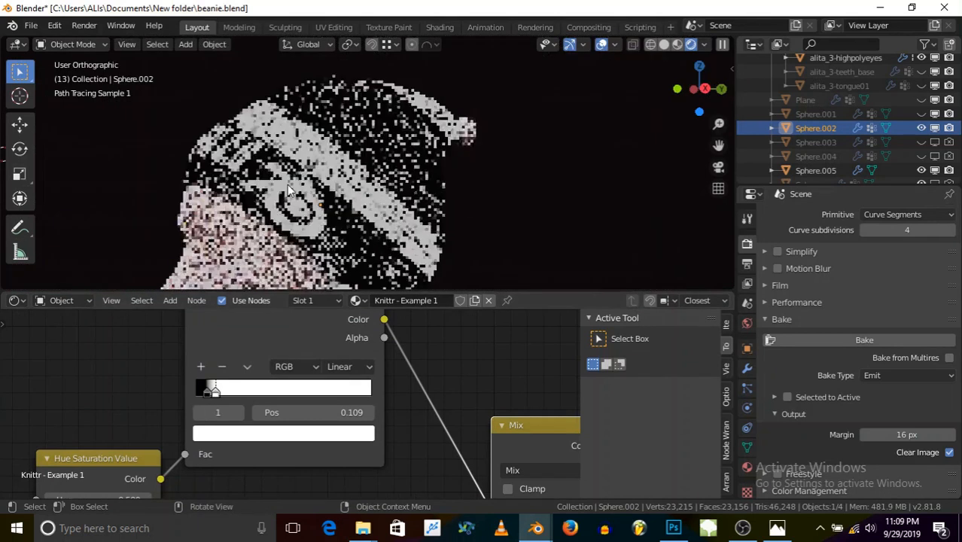
scroll(361, 387, "down", 2)
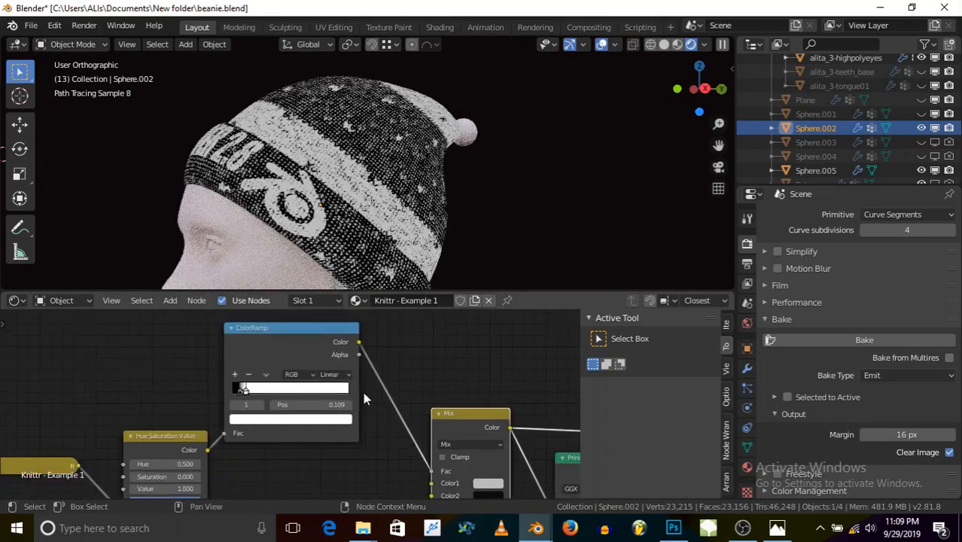
Step: Darken the Mix node's Color1 to a medium grey
middle_click_drag(362, 387, 288, 384)
scroll(298, 407, "down", 3)
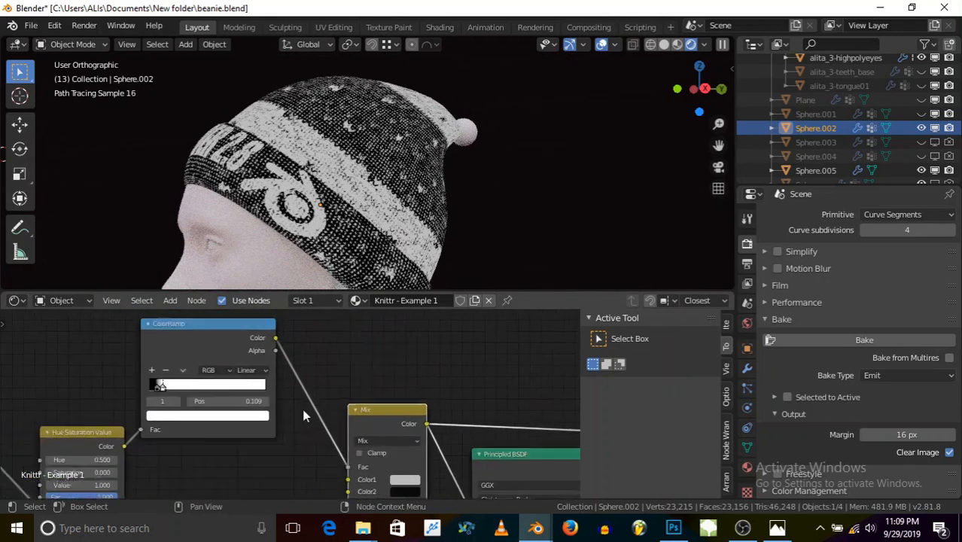
left_click(378, 470)
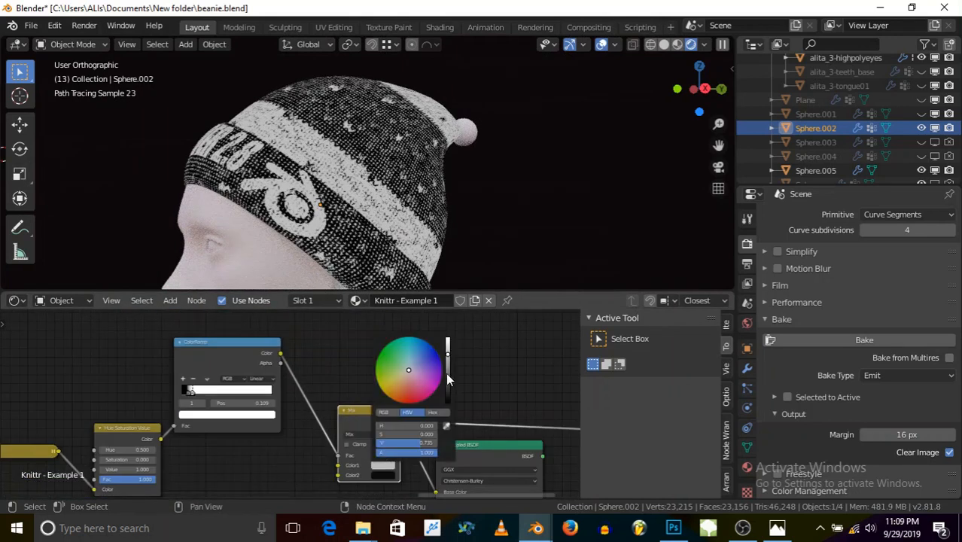
left_click(446, 372)
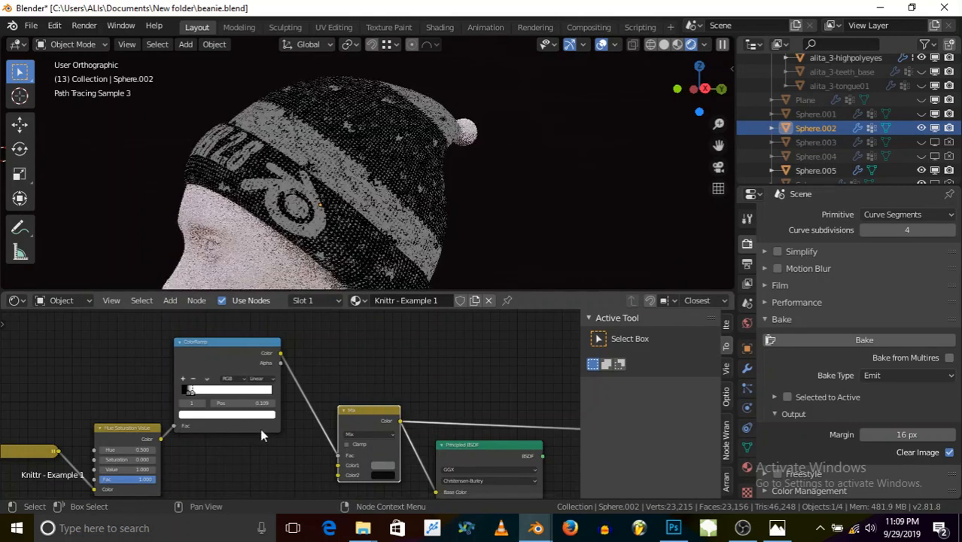
Step: Preview the Principled BSDF shader on the beanie and examine the shaded knit from the front and side
middle_click_drag(260, 431, 214, 423)
left_click(392, 445, "ctrl+shift")
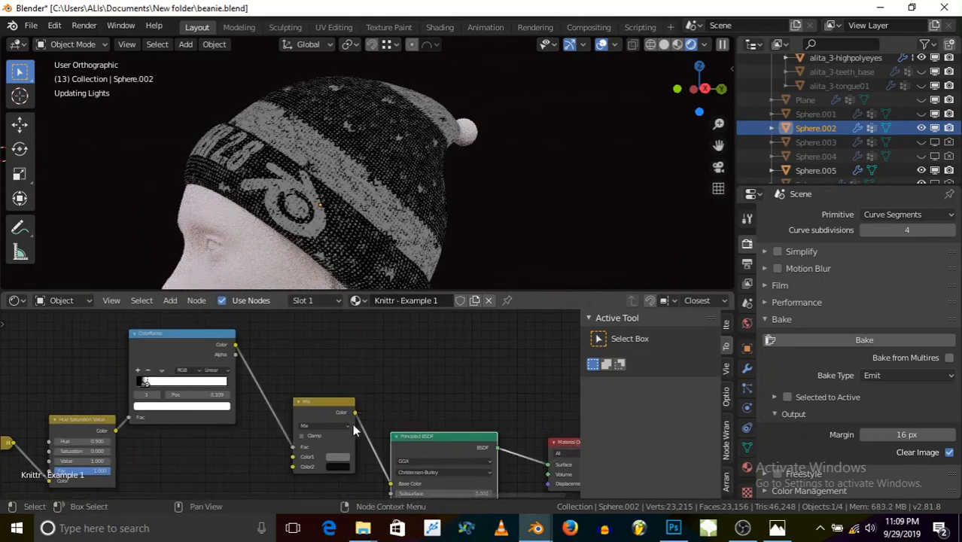
scroll(325, 427, "down", 2)
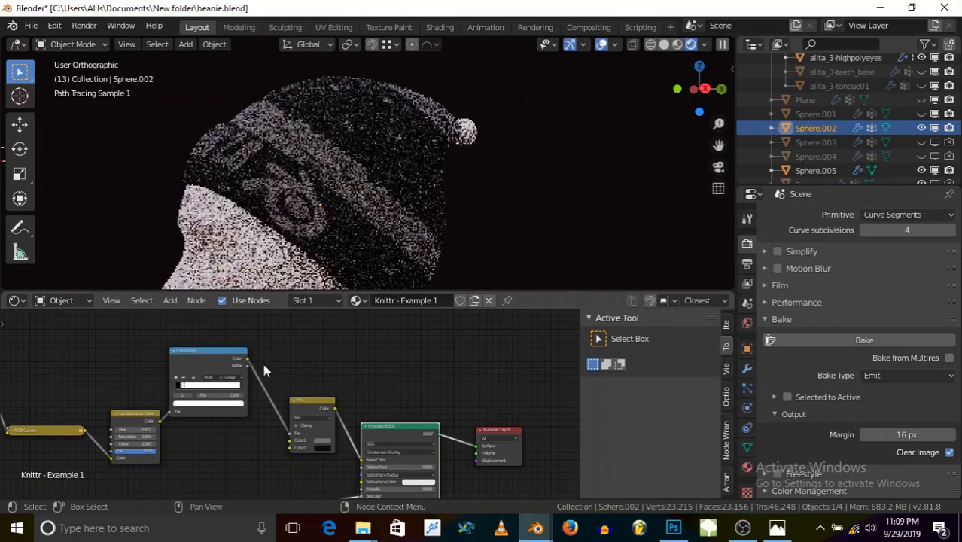
scroll(249, 155, "up", 6)
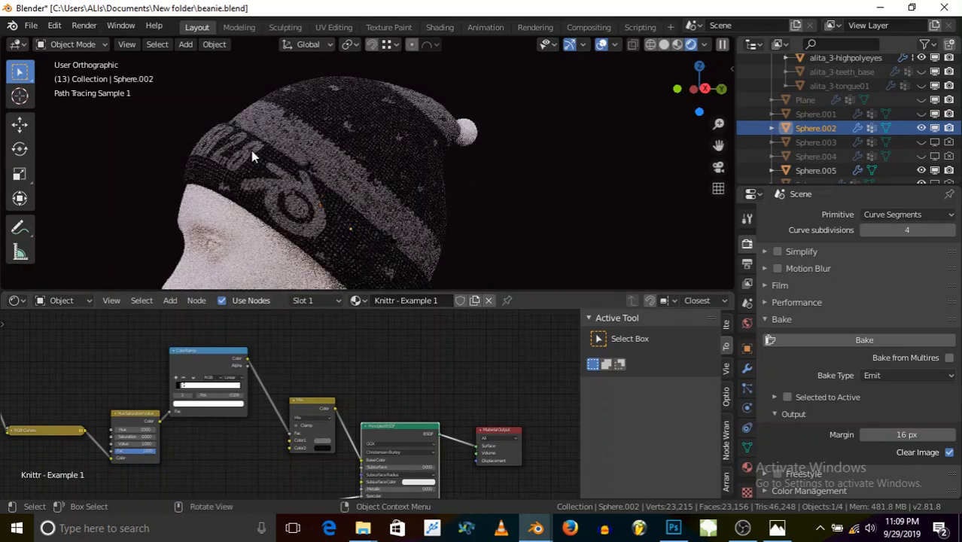
scroll(136, 158, "down", 2)
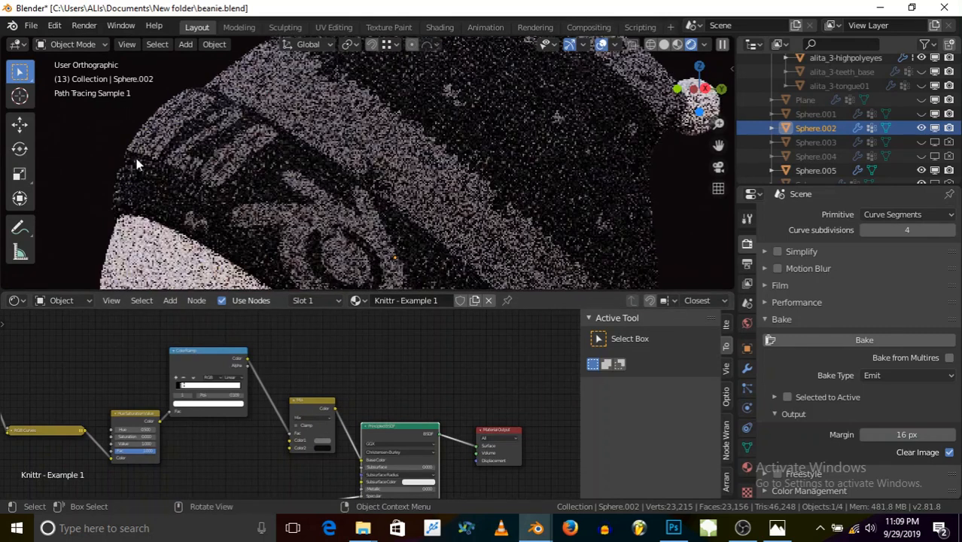
scroll(235, 132, "down", 5)
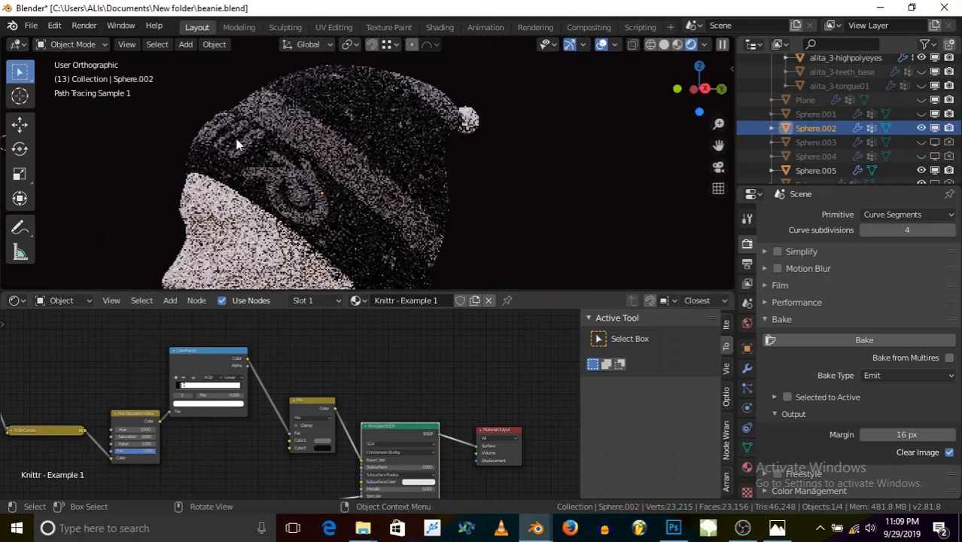
middle_click_drag(201, 217, 265, 137)
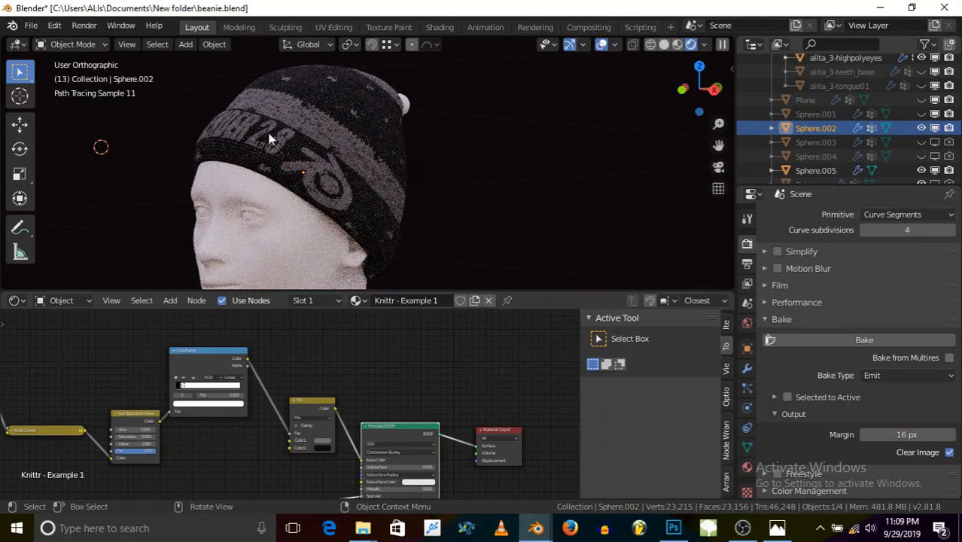
mouse_move(304, 115)
middle_mouse_down()
mouse_move(319, 170)
mouse_move(233, 91)
middle_mouse_up()
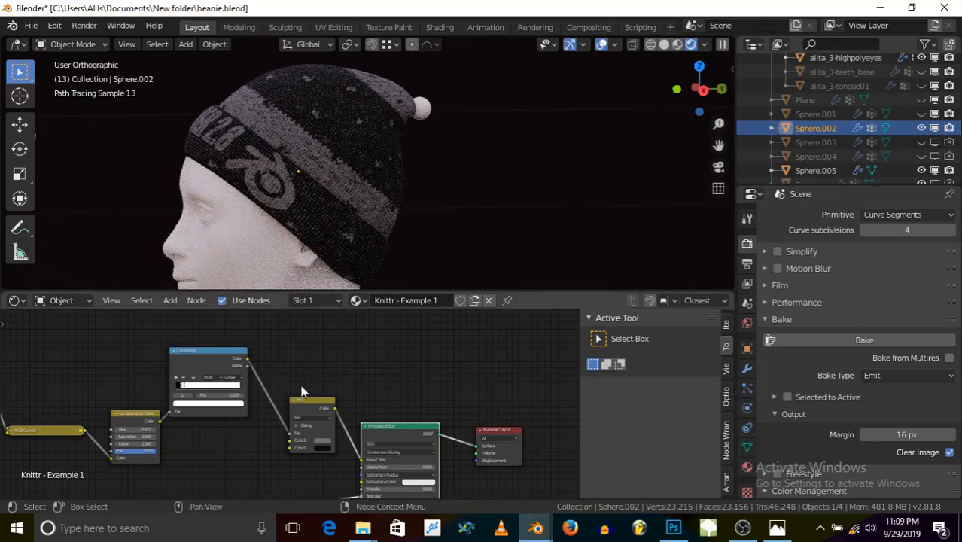
middle_click_drag(241, 133, 241, 122)
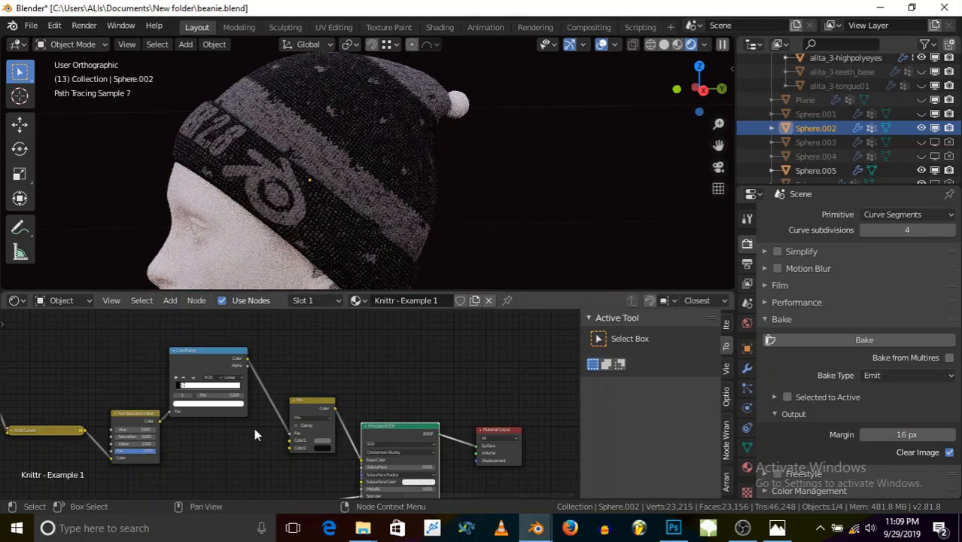
Step: Set the Multiply node's Fac to 0.267 and check the knit pattern on the beanie up close
middle_click_drag(199, 420, 293, 412)
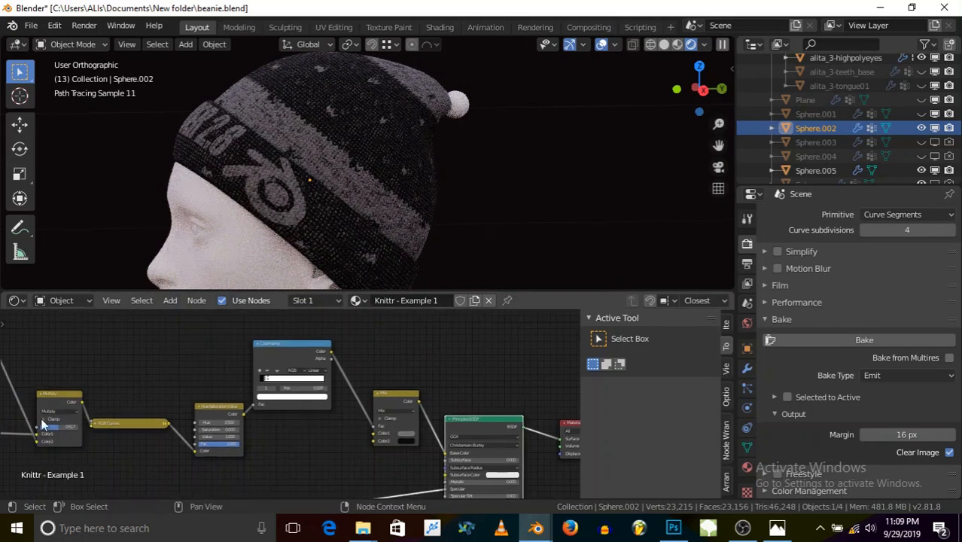
middle_click_drag(36, 426, 145, 431)
scroll(152, 431, "up", 8)
left_click_drag(182, 430, 148, 431)
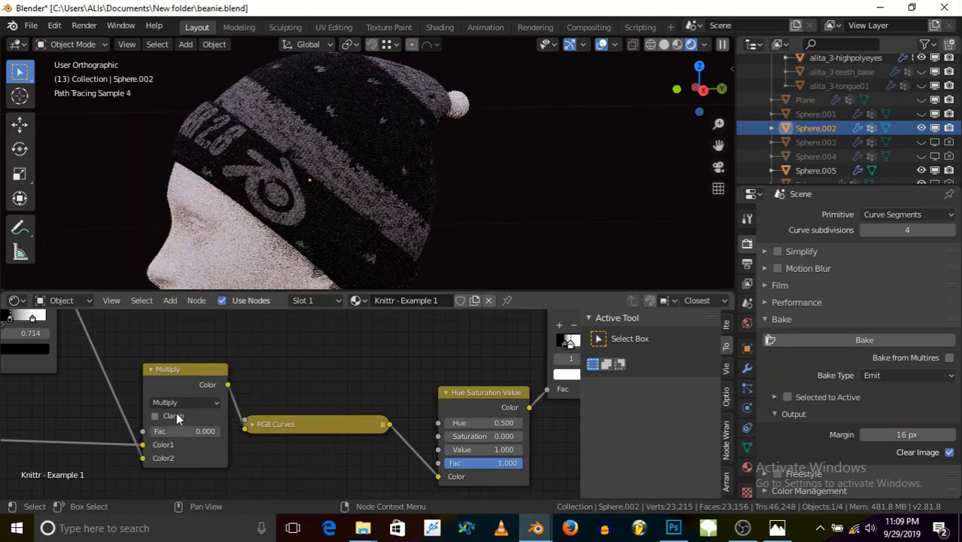
scroll(165, 418, "up", 1)
scroll(167, 420, "up", 1)
left_click_drag(159, 441, 183, 442)
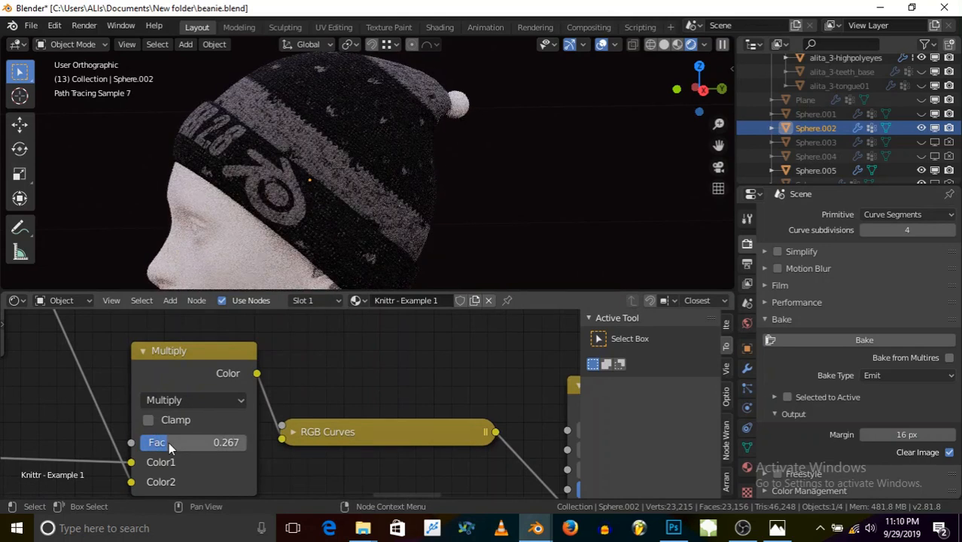
mouse_move(229, 199)
middle_mouse_down()
mouse_move(267, 148)
mouse_move(322, 198)
middle_mouse_up()
scroll(296, 133, "up", 6)
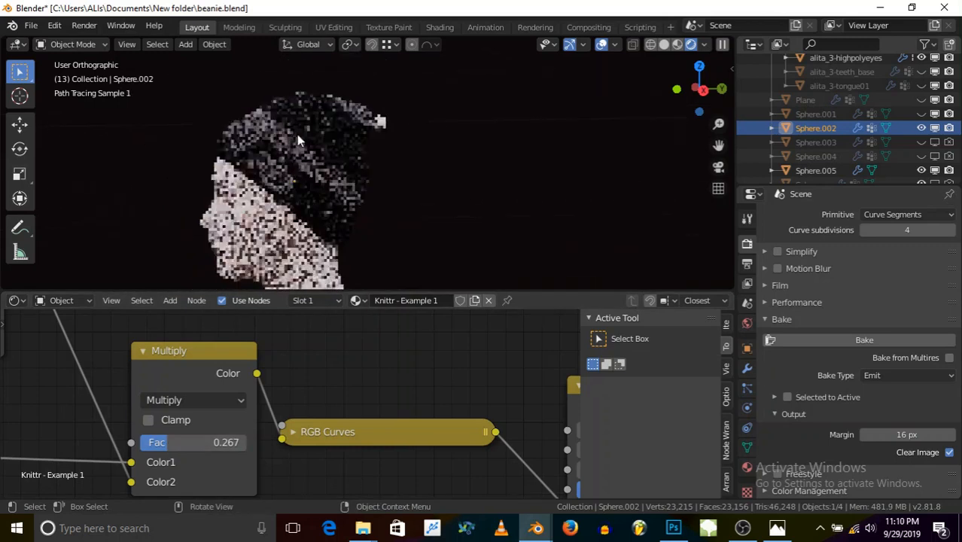
scroll(248, 165, "up", 3)
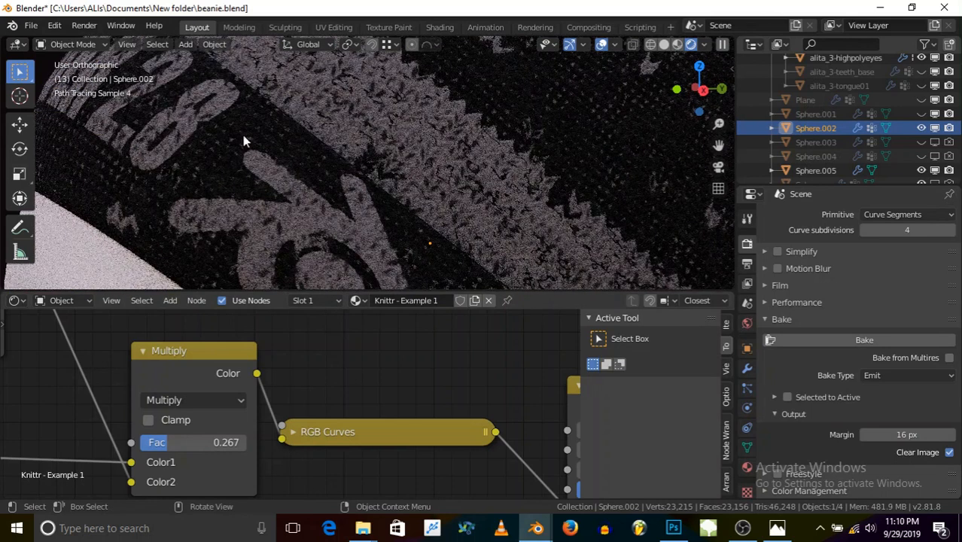
scroll(228, 147, "down", 4)
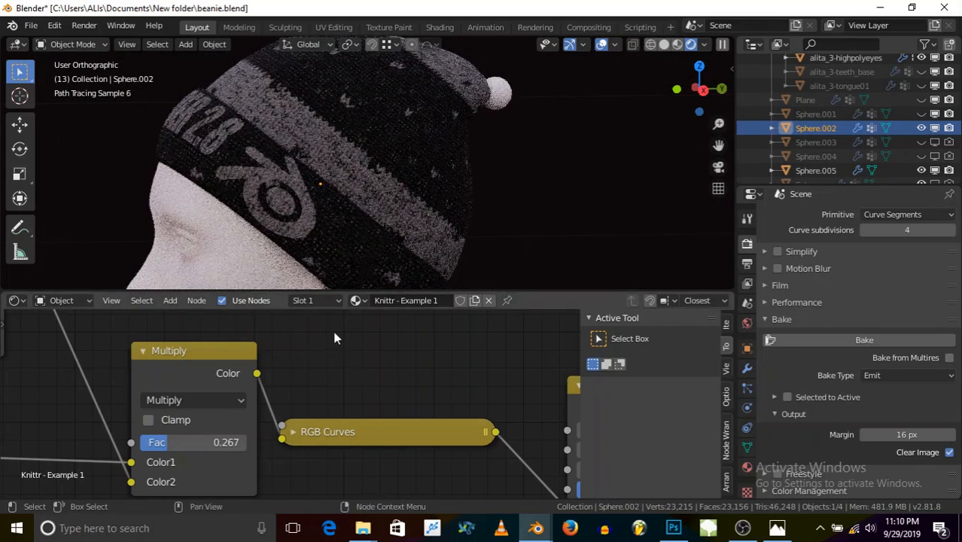
scroll(257, 162, "down", 4)
middle_click_drag(250, 205, 280, 212)
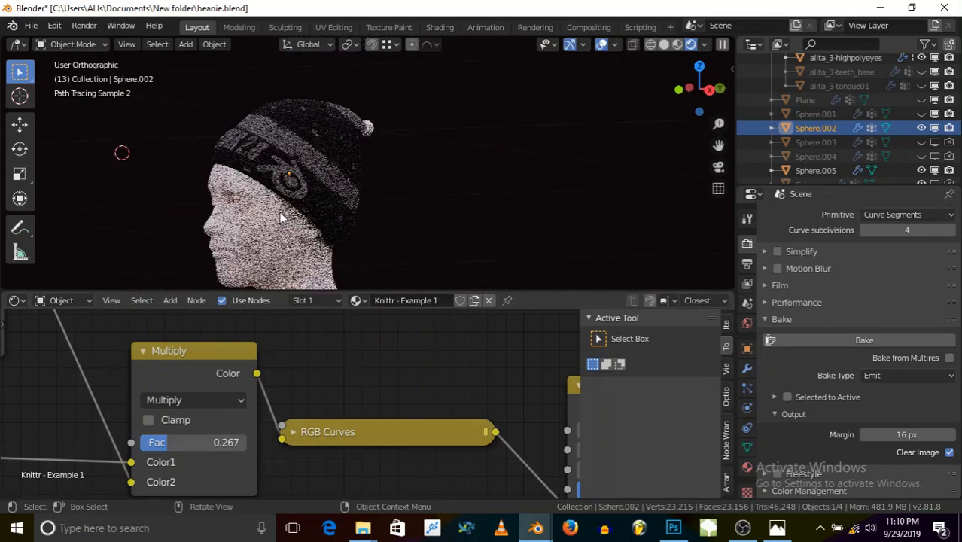
Step: Set the Mix node's Color2 to a saturated blue with hue 0.658, saturation 0.742 and value 0.776
scroll(362, 415, "down", 2)
middle_click_drag(355, 411, 234, 396)
scroll(380, 398, "down", 7)
middle_click_drag(425, 401, 297, 421)
scroll(444, 421, "up", 2)
middle_click_drag(458, 405, 368, 423)
scroll(397, 416, "up", 6)
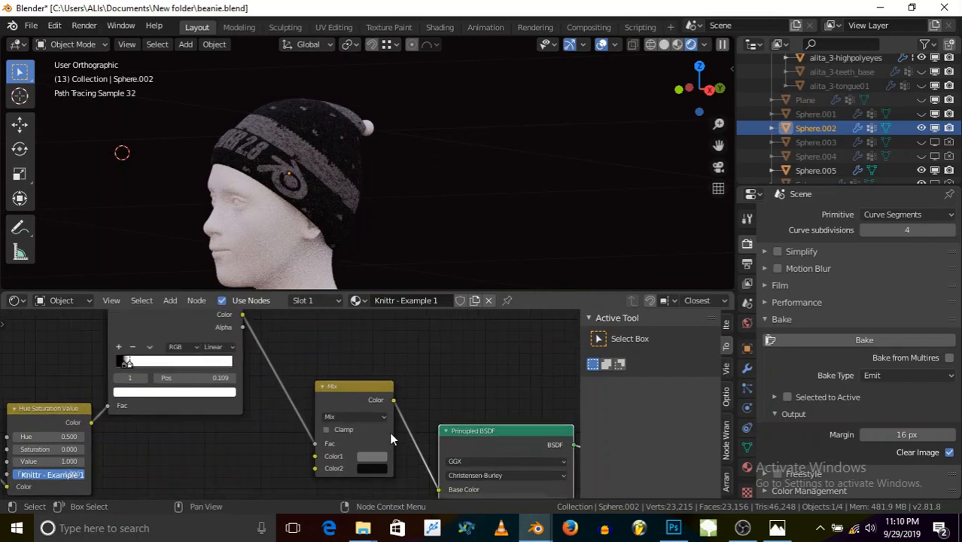
scroll(391, 435, "up", 1)
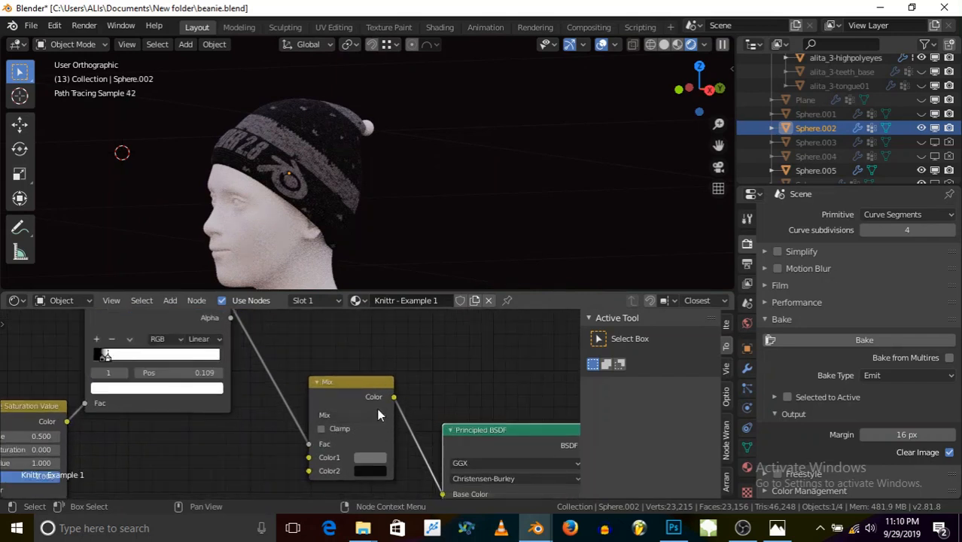
scroll(338, 403, "down", 4)
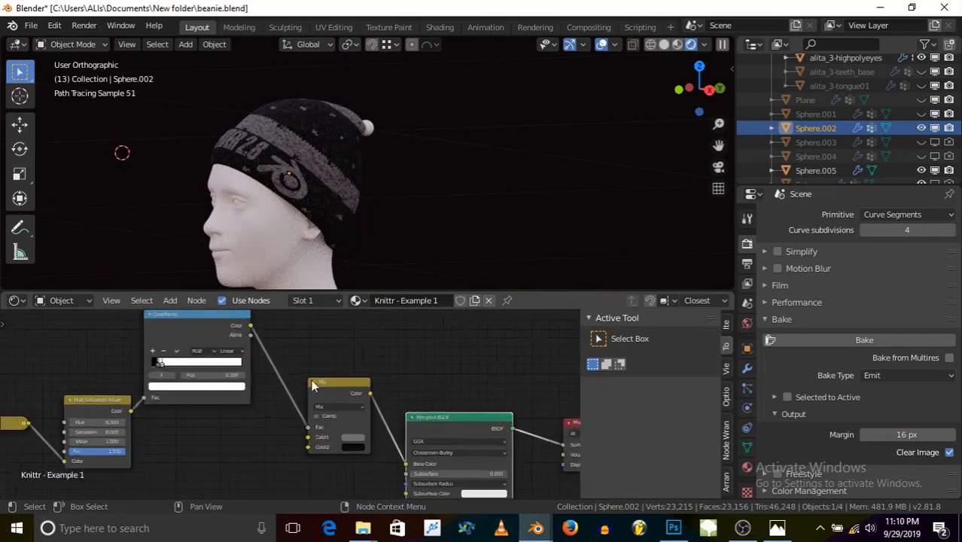
scroll(383, 443, "up", 2)
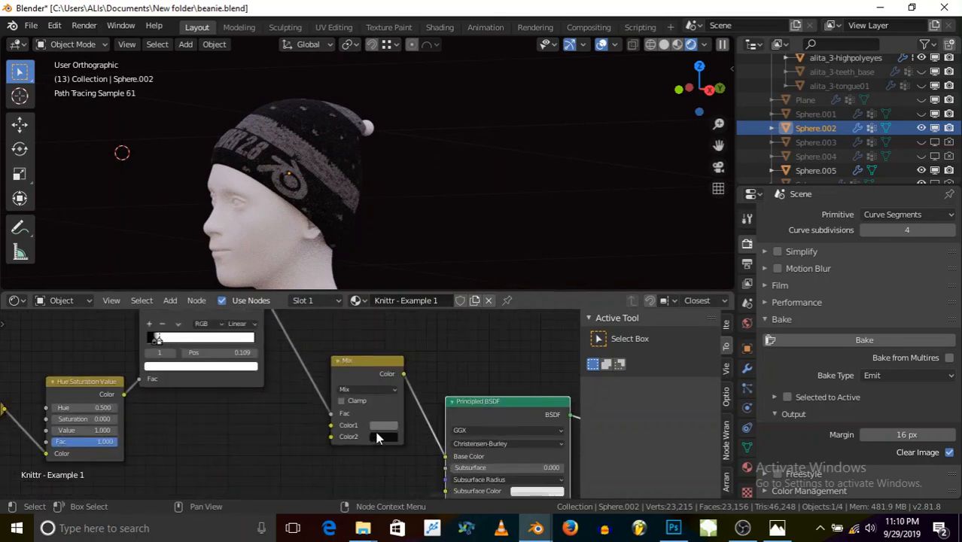
left_click(383, 436)
left_click(459, 304)
left_click(439, 314)
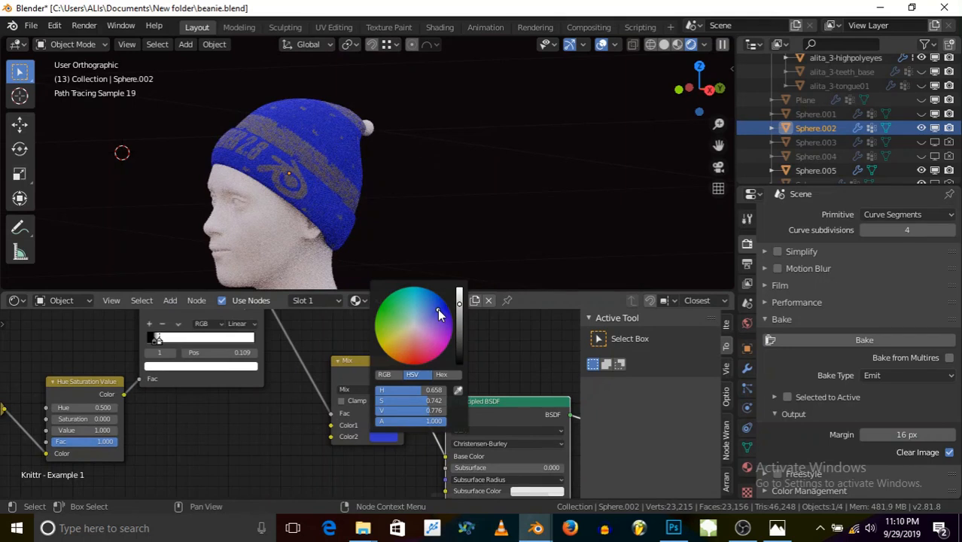
Step: Soften the Mix node's Color2 to a muted violet with hue 0.701 and saturation 0.387, checking it on the beanie
left_click_drag(439, 315, 428, 321)
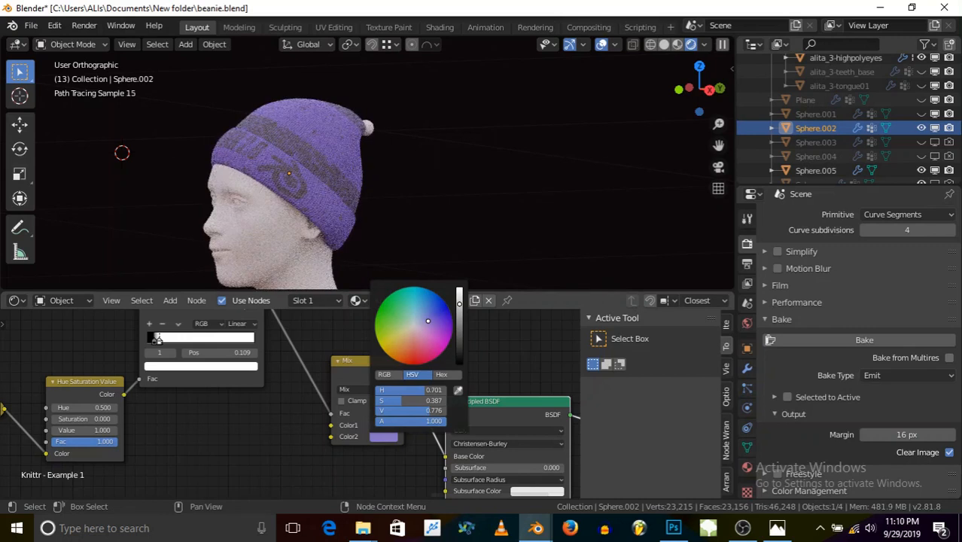
scroll(300, 147, "up", 3)
scroll(300, 148, "up", 2)
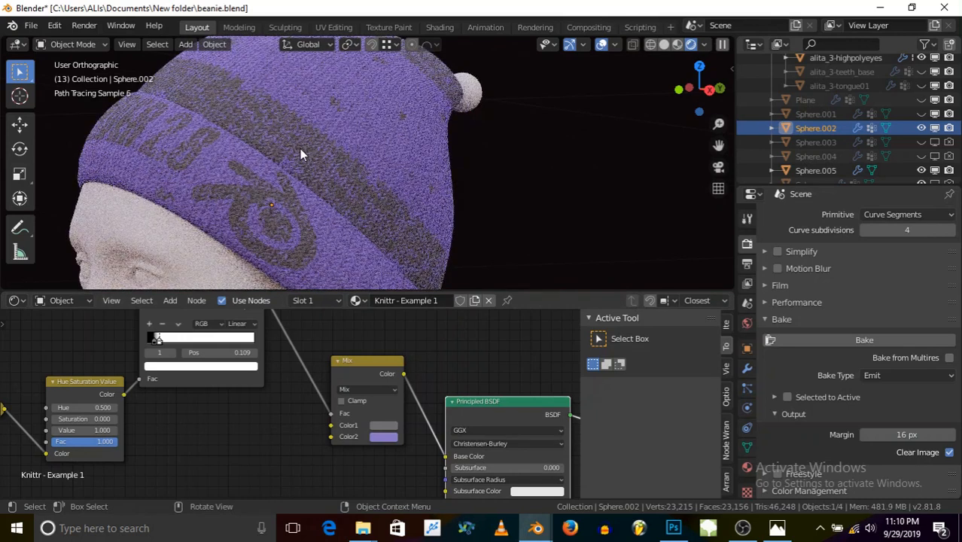
Step: Darken the Mix node's Color2 to a near-black violet with hue 0.701, saturation 0.208 and value 0.224, checking it on the beanie
scroll(300, 148, "down", 5)
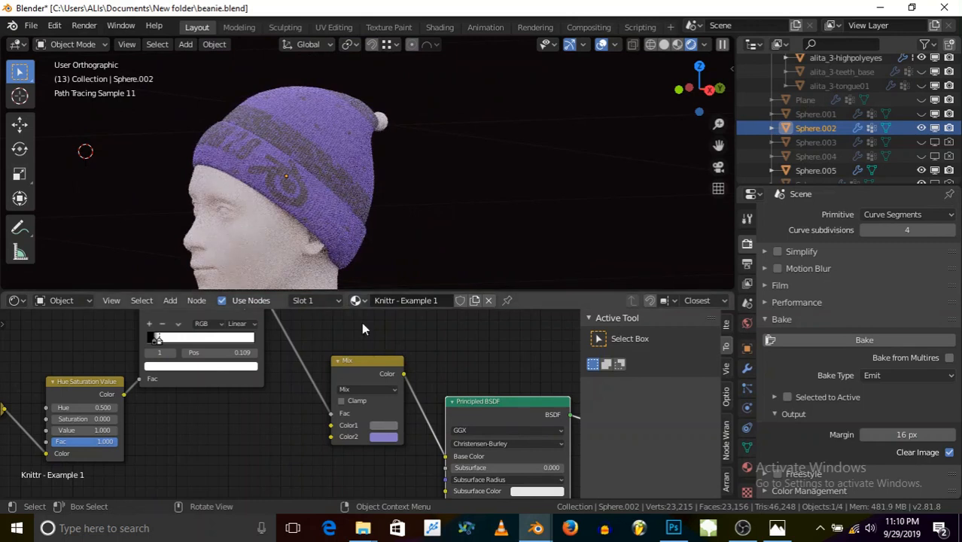
scroll(384, 373, "up", 3)
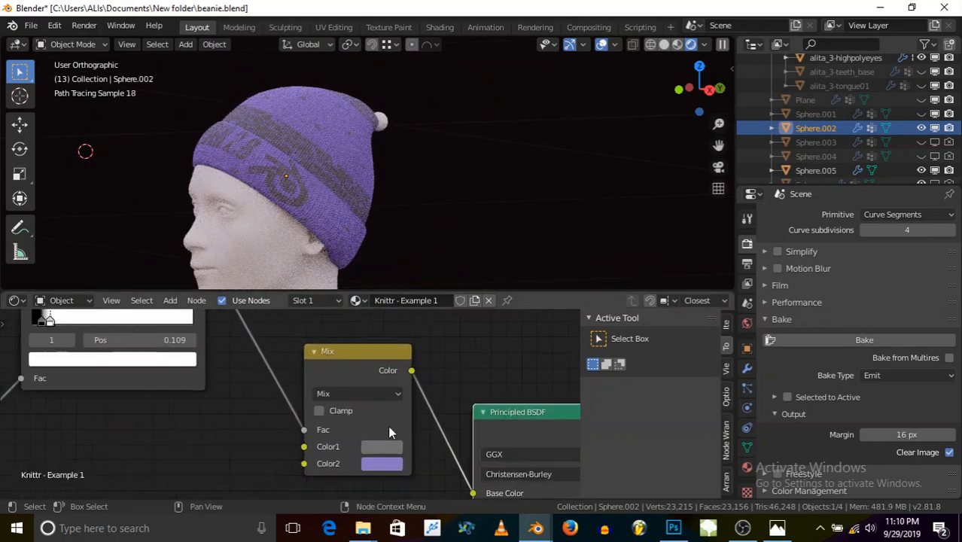
scroll(388, 426, "up", 1)
scroll(387, 450, "up", 1)
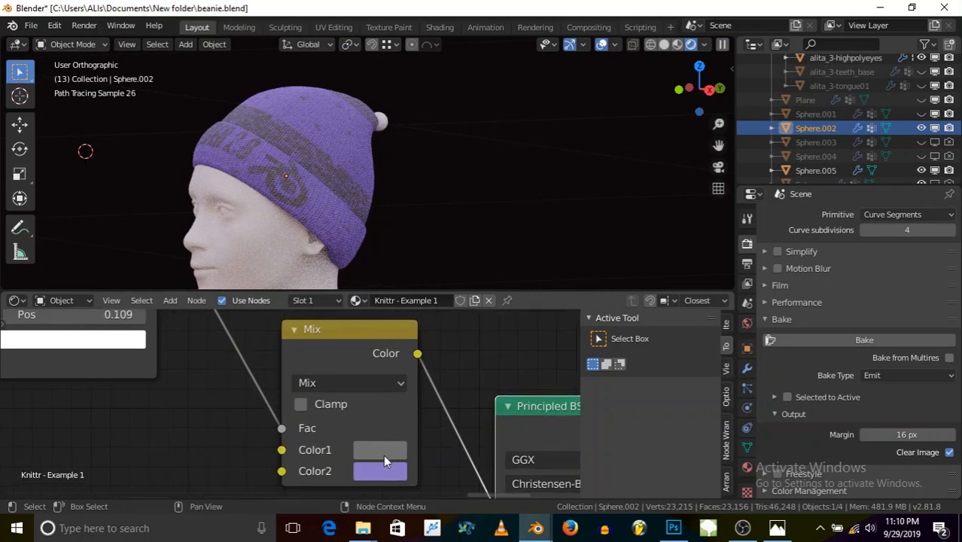
left_click(383, 468)
mouse_move(458, 265)
left_mouse_down()
mouse_move(492, 235)
mouse_move(484, 249)
left_mouse_up()
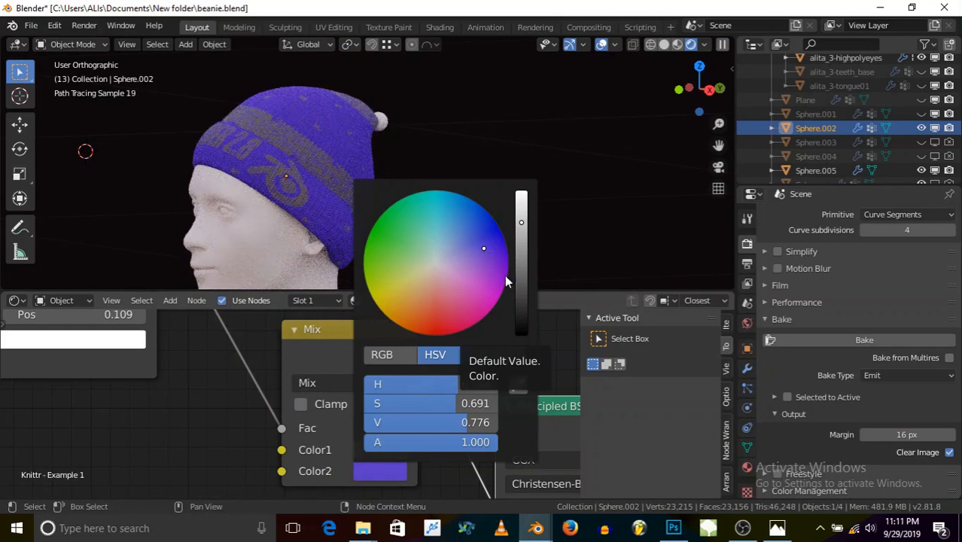
left_click_drag(447, 255, 449, 257)
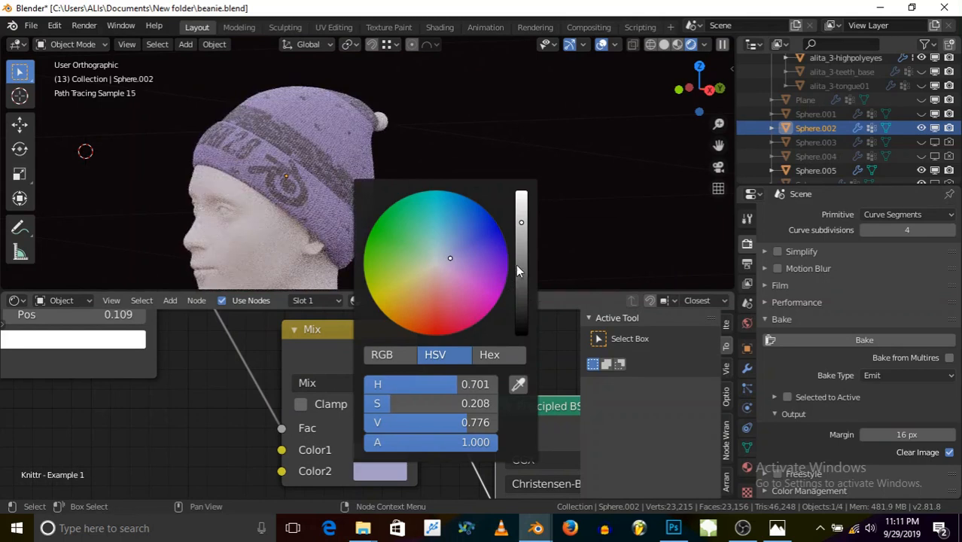
left_click_drag(521, 223, 518, 302)
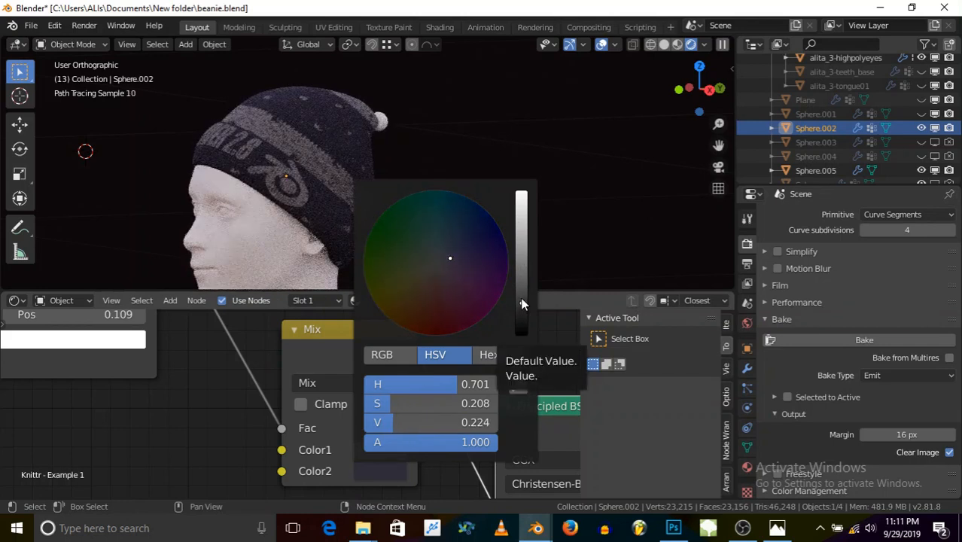
mouse_move(294, 226)
middle_mouse_down()
mouse_move(276, 240)
mouse_move(308, 251)
mouse_move(297, 258)
mouse_move(324, 282)
middle_mouse_up()
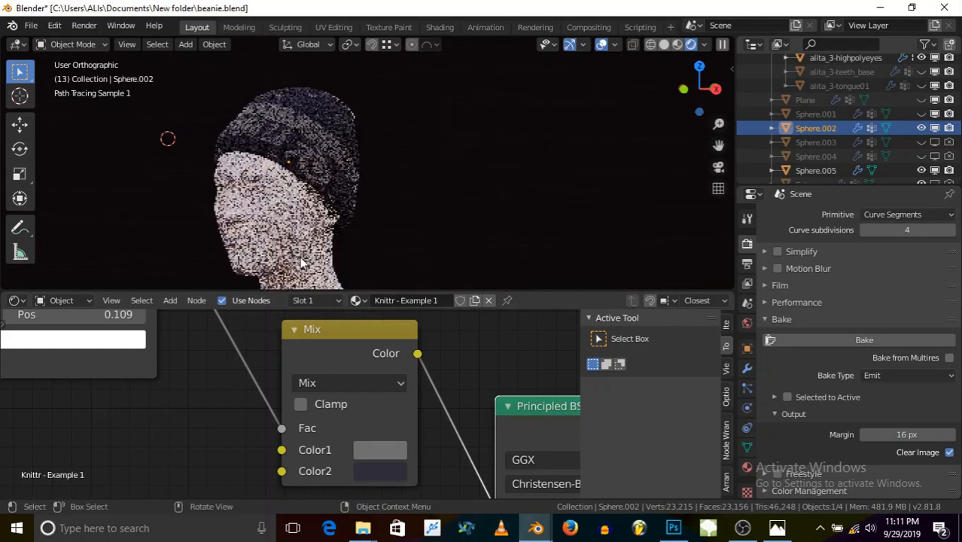
Step: In the World shader nodes, set the lower Background node's colour to pale pinkish grey with hue 0.914, saturation 0.045 and value 0.813
left_click(62, 300)
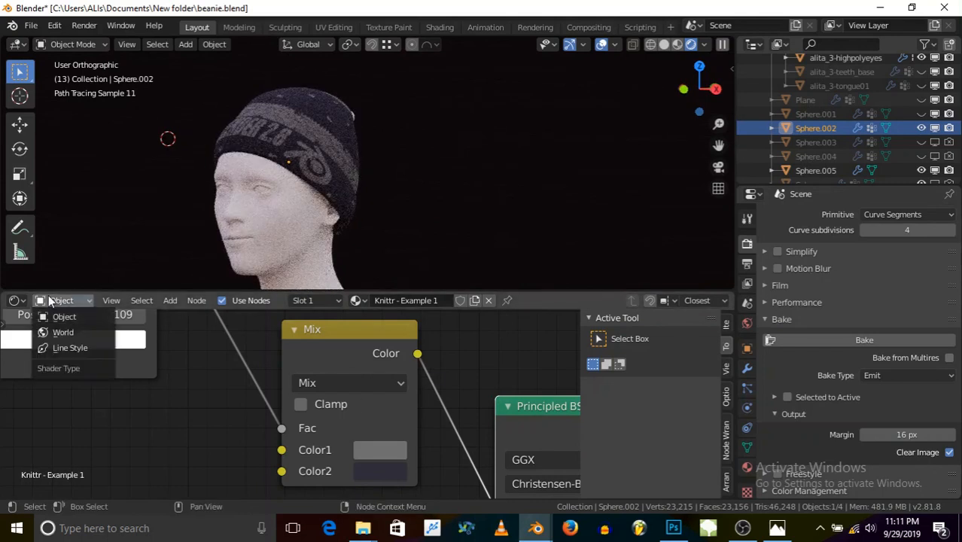
left_click(62, 333)
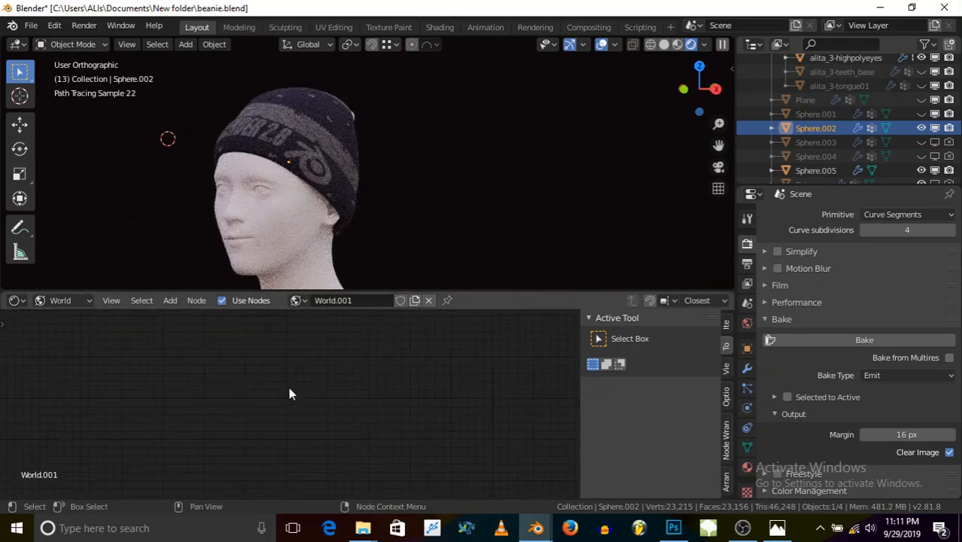
scroll(293, 385, "down", 3)
middle_click_drag(241, 391, 356, 387)
middle_click_drag(93, 436, 121, 422)
scroll(121, 418, "up", 5)
scroll(126, 385, "up", 6)
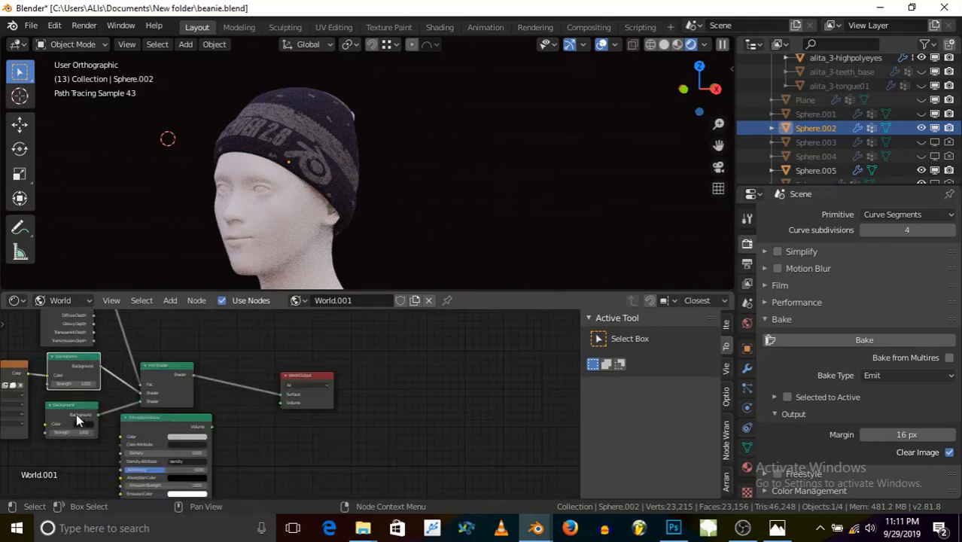
left_click(80, 425)
left_click(139, 328)
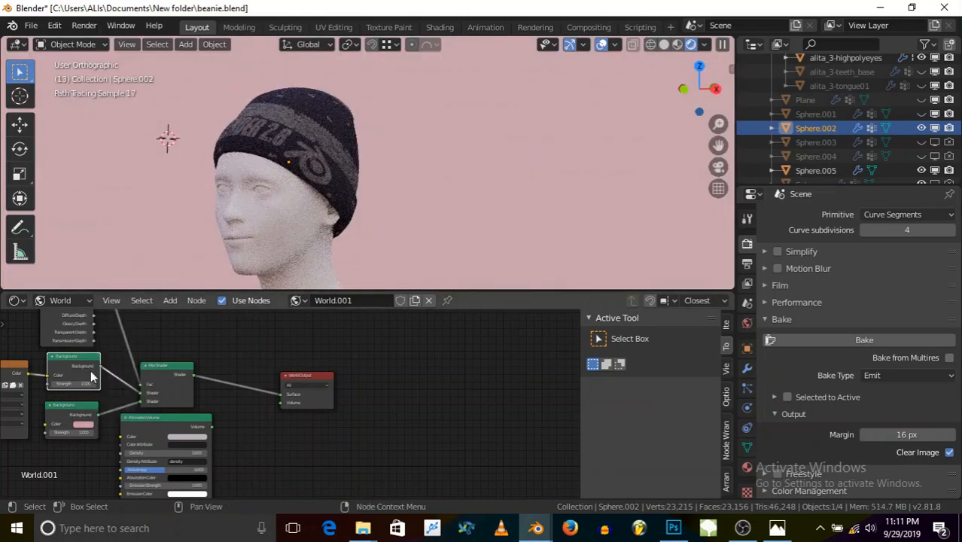
scroll(76, 421, "up", 2)
left_click(80, 424)
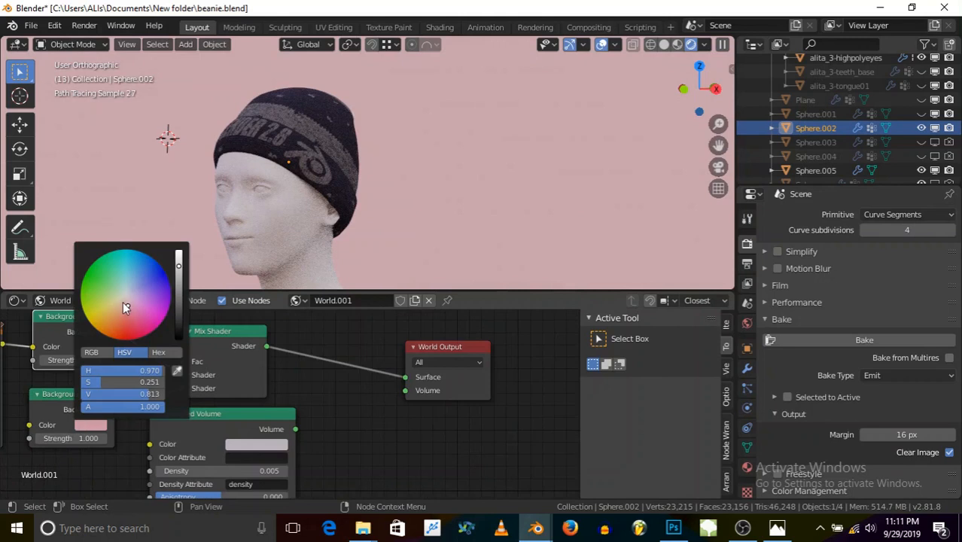
left_click_drag(127, 298, 127, 296)
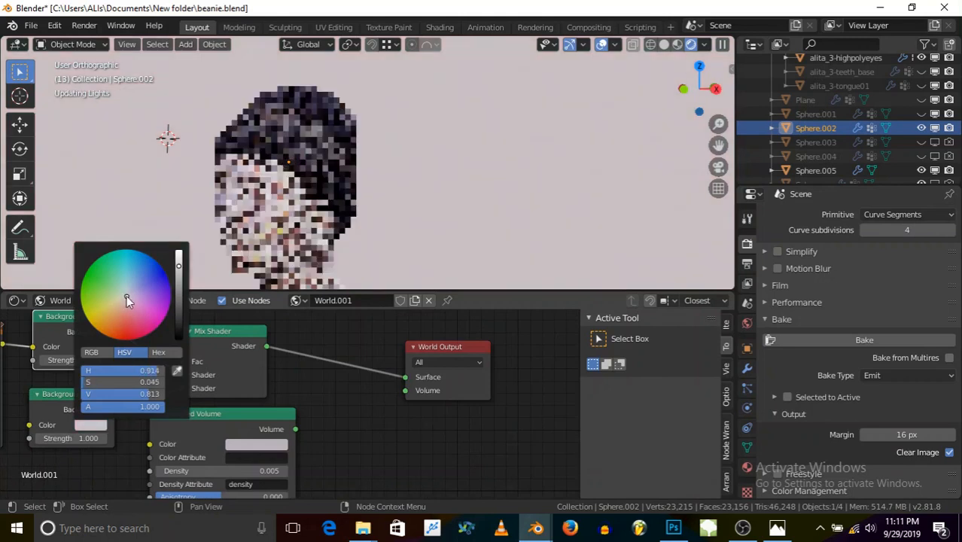
Step: Examine the dark knit, logo and stripe on the beanie up close and from farther away against the light background
middle_click_drag(261, 170, 228, 192)
scroll(274, 190, "up", 8)
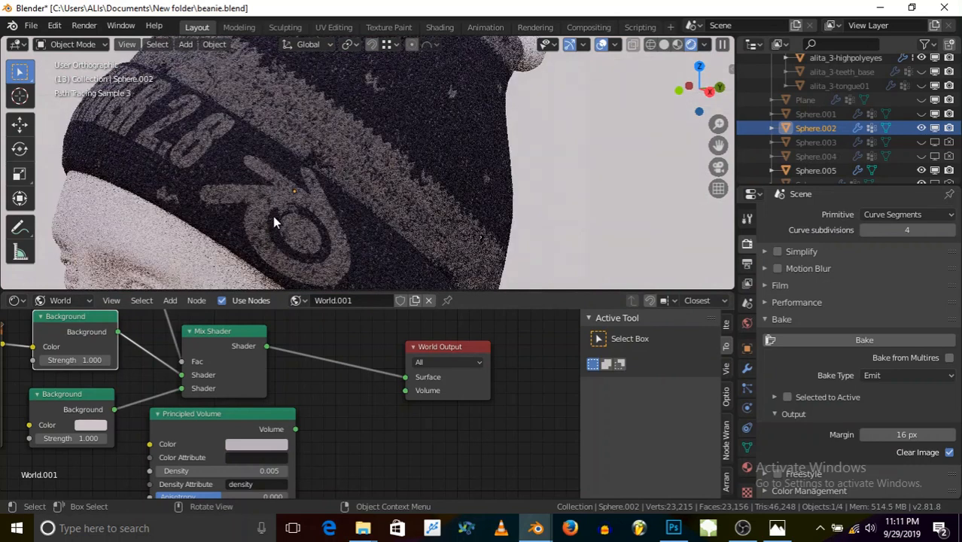
scroll(272, 215, "down", 2)
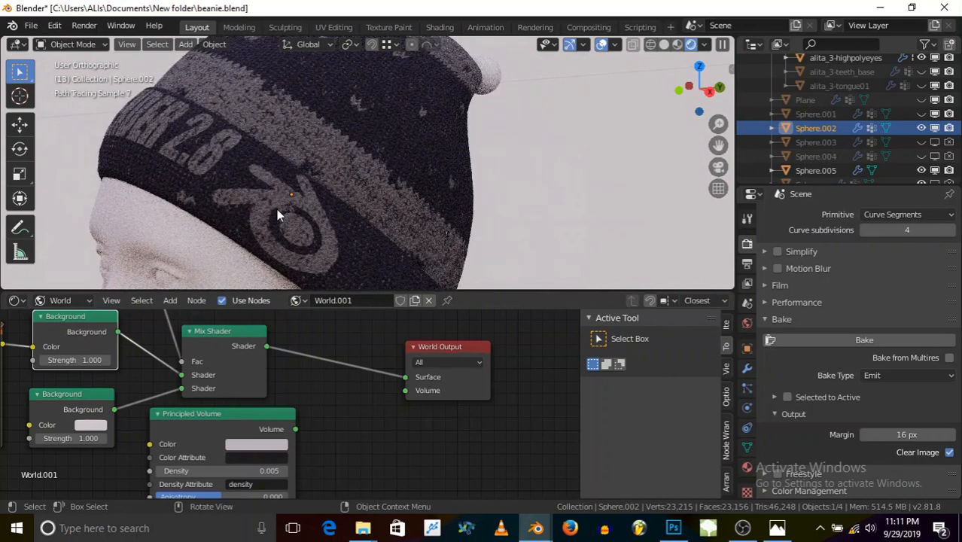
middle_click_drag(277, 209, 284, 202)
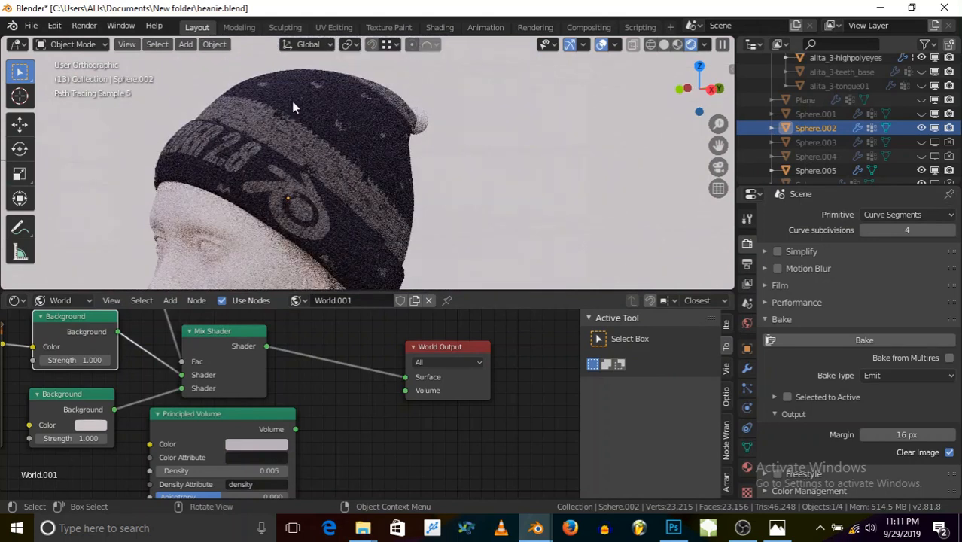
scroll(292, 112, "down", 2)
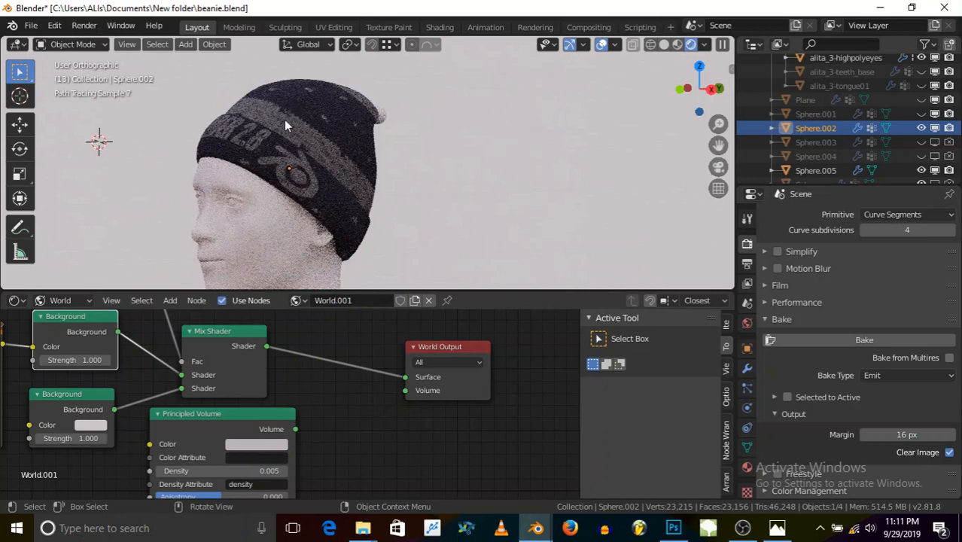
scroll(282, 167, "up", 1)
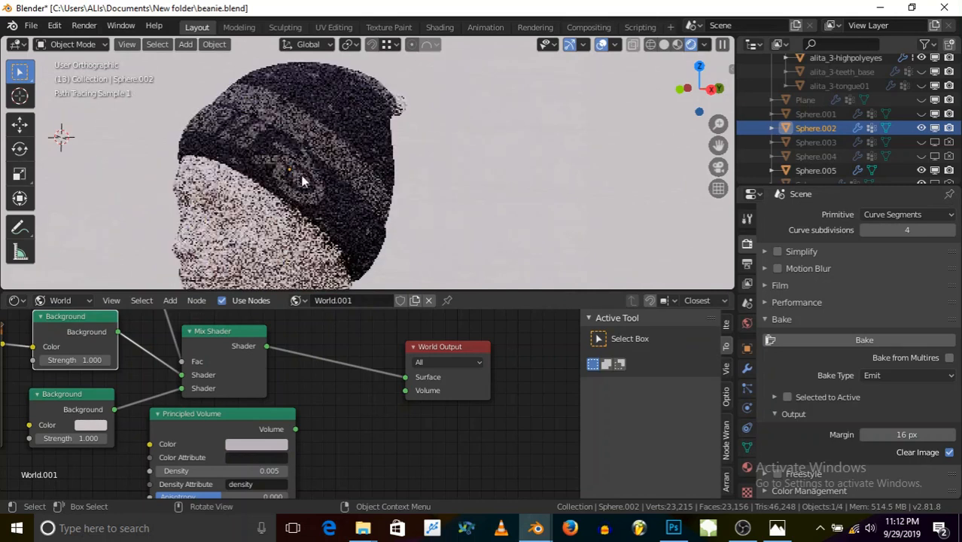
Step: Switch the viewport to solid shading and bring the beanie's Knittr - Example 1 material nodes back into the shader editor
left_click(663, 44)
middle_click_drag(221, 256, 248, 218)
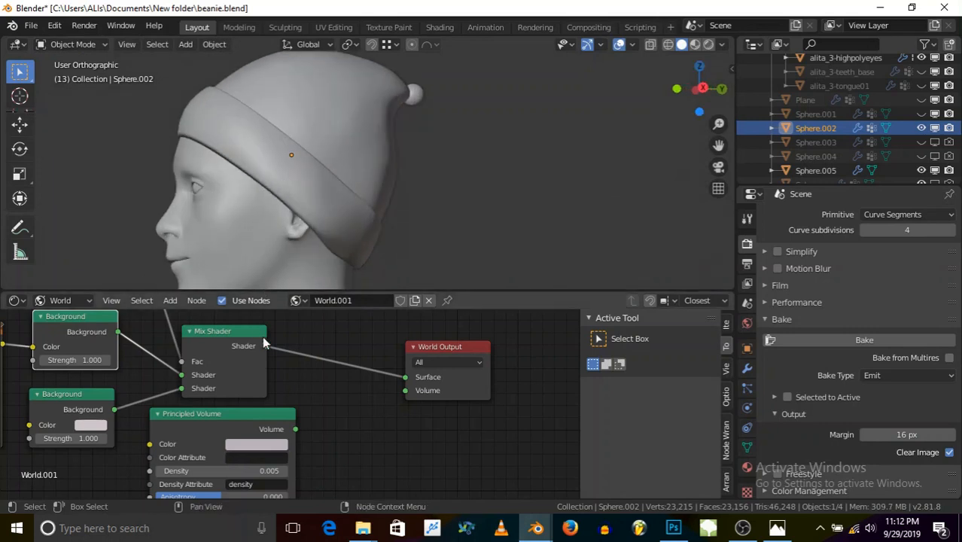
left_click(95, 45)
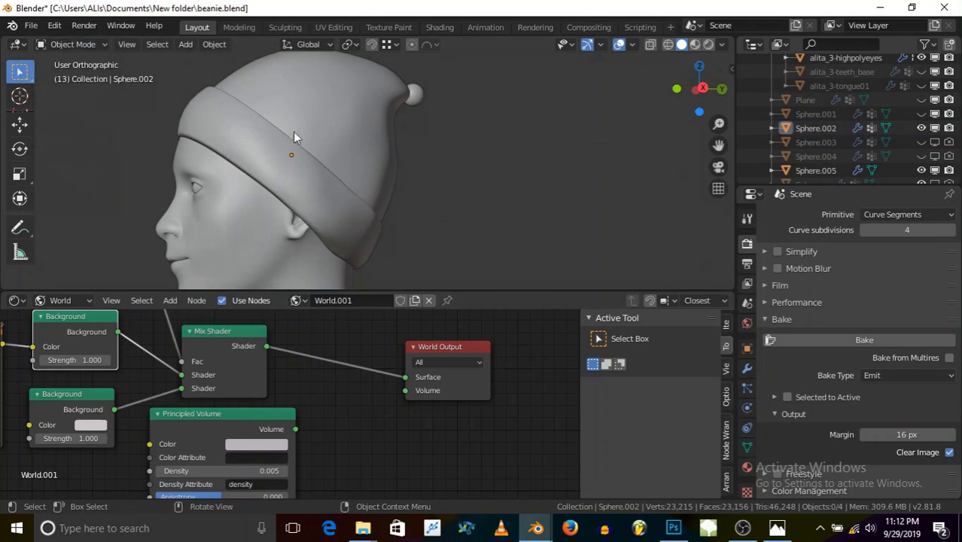
left_click(71, 300)
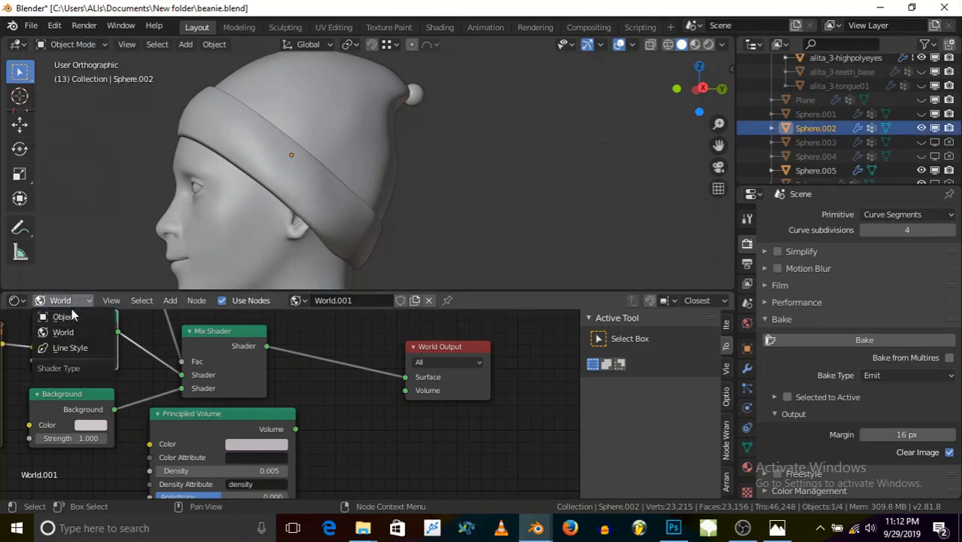
left_click(60, 316)
scroll(335, 405, "down", 8)
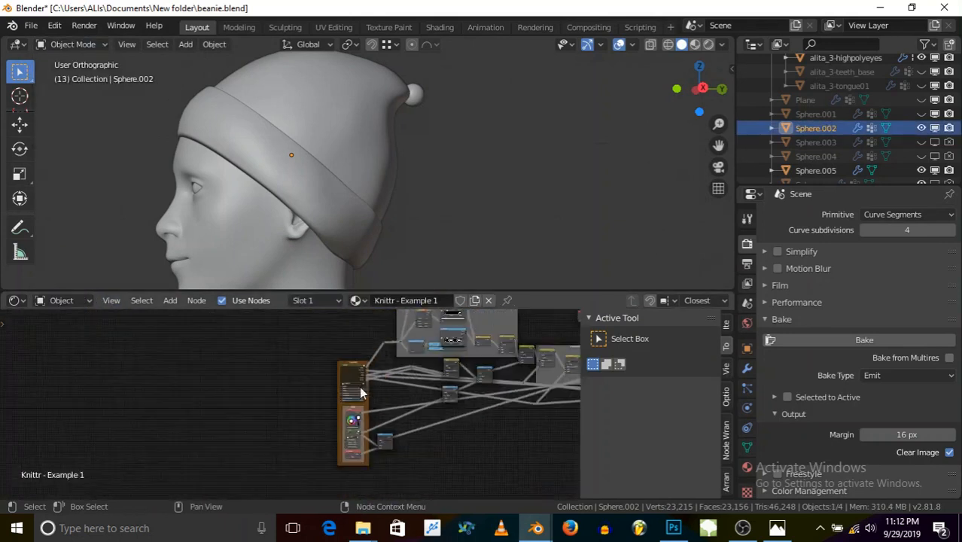
scroll(350, 406, "up", 8)
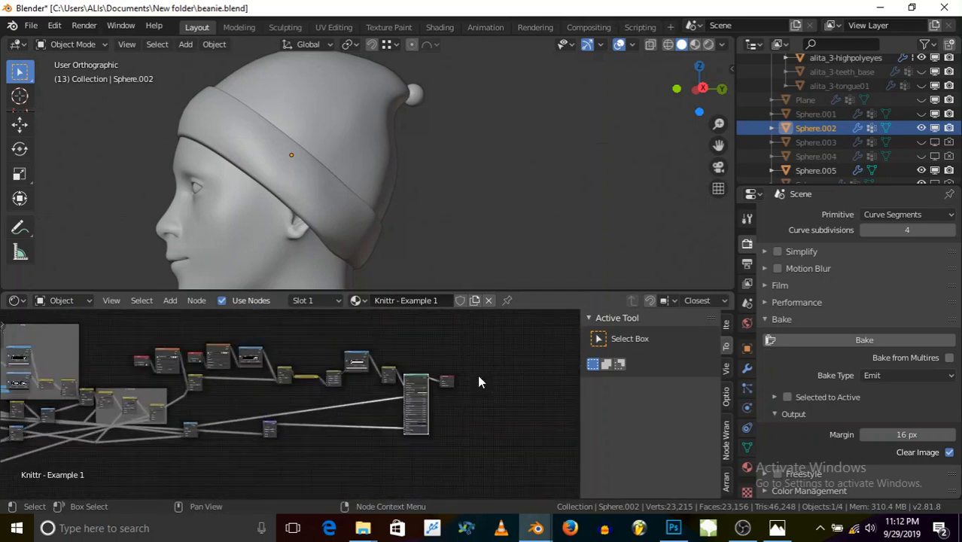
scroll(360, 366, "up", 3)
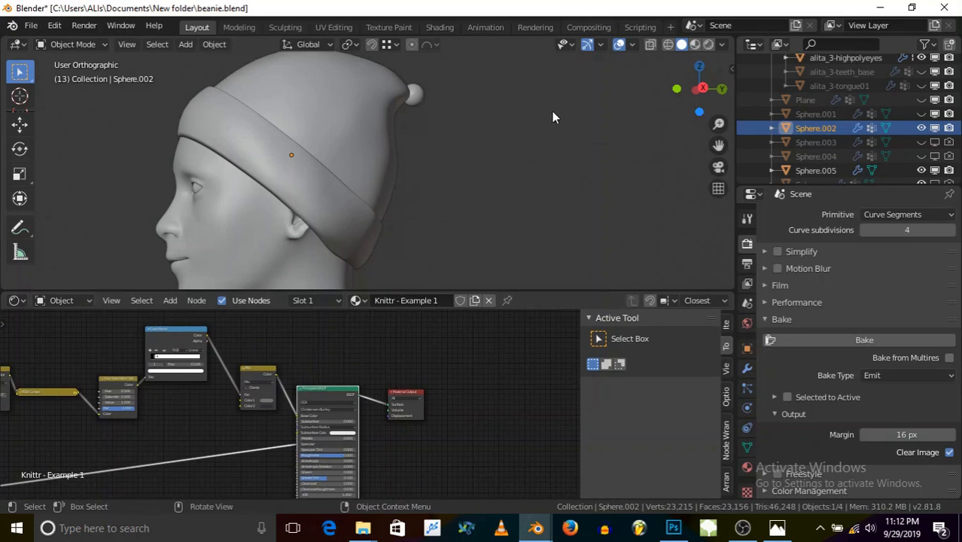
Step: Save beanie.blend and preview the beanie in rendered shading
key("ctrl+s")
left_click(708, 44)
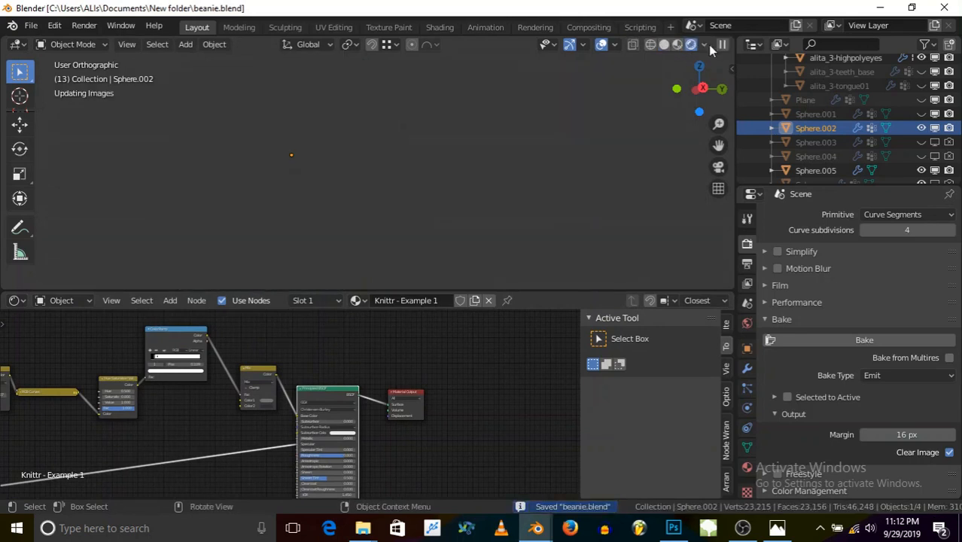
middle_click_drag(399, 383, 423, 383)
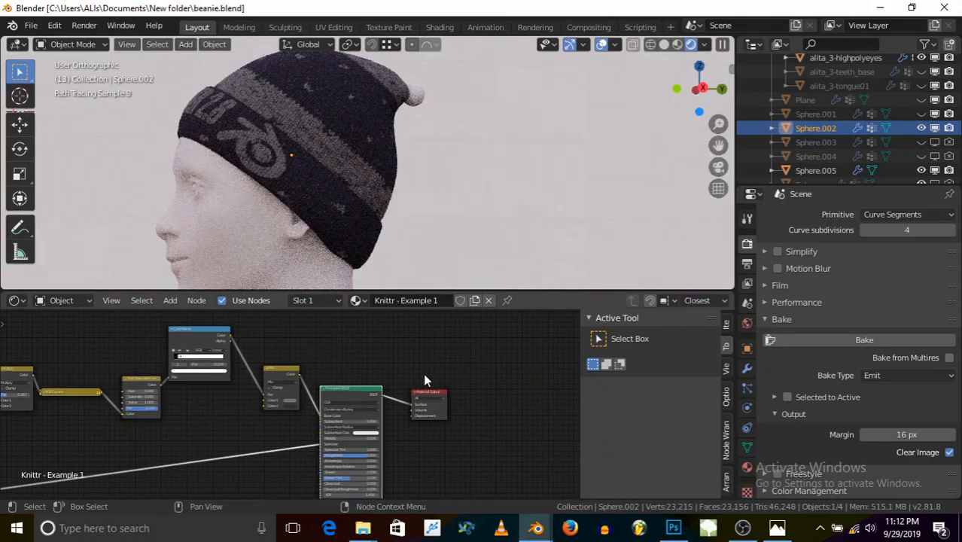
Step: Return the viewport to solid shading and add a Displace modifier to the beanie below its Solidify and Subdivision modifiers
left_click(665, 44)
left_click(746, 368)
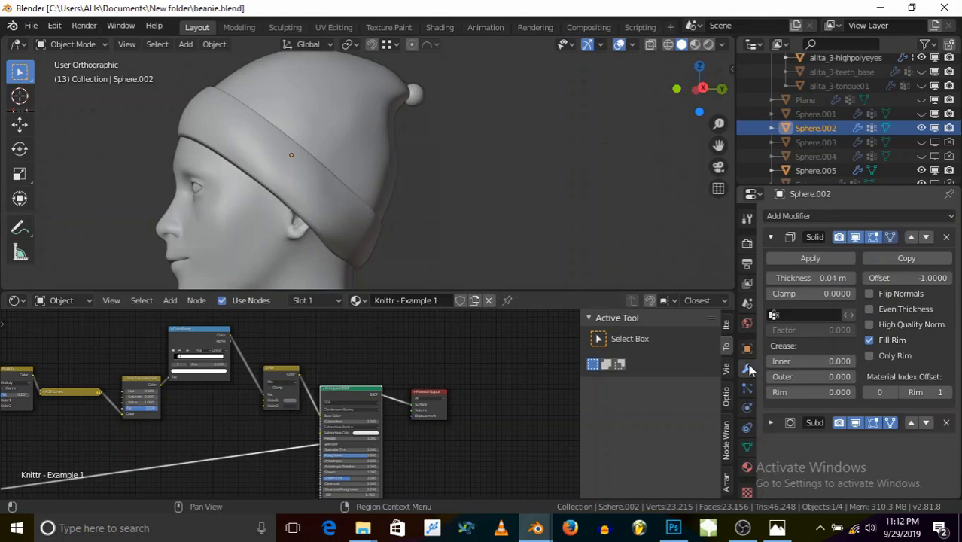
left_click(767, 235)
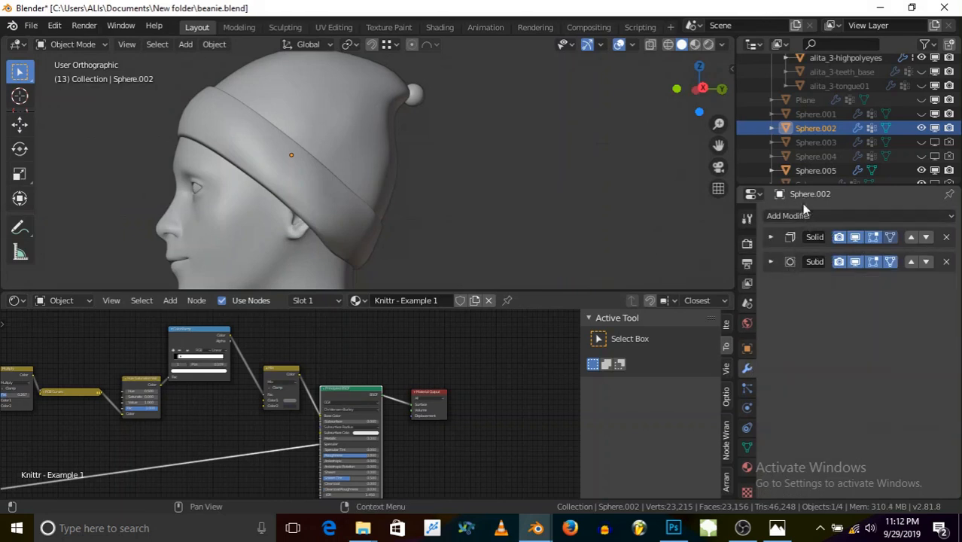
left_click(789, 216)
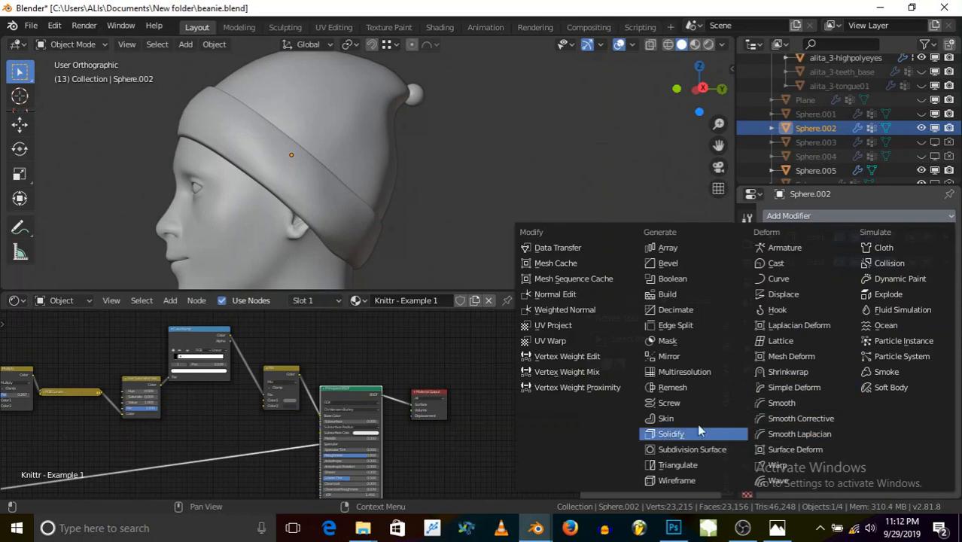
left_click(781, 295)
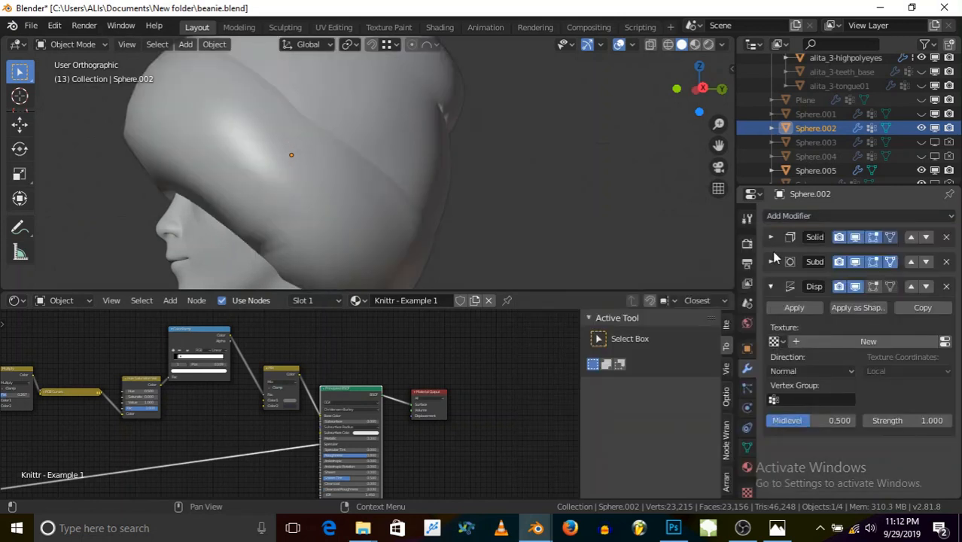
left_click(771, 261)
left_click(771, 261)
left_click(771, 261)
left_click(772, 333)
left_click(771, 262)
Step: Create a new image texture for the Displace modifier and assign the disp image to it
left_click(903, 341)
left_click(944, 342)
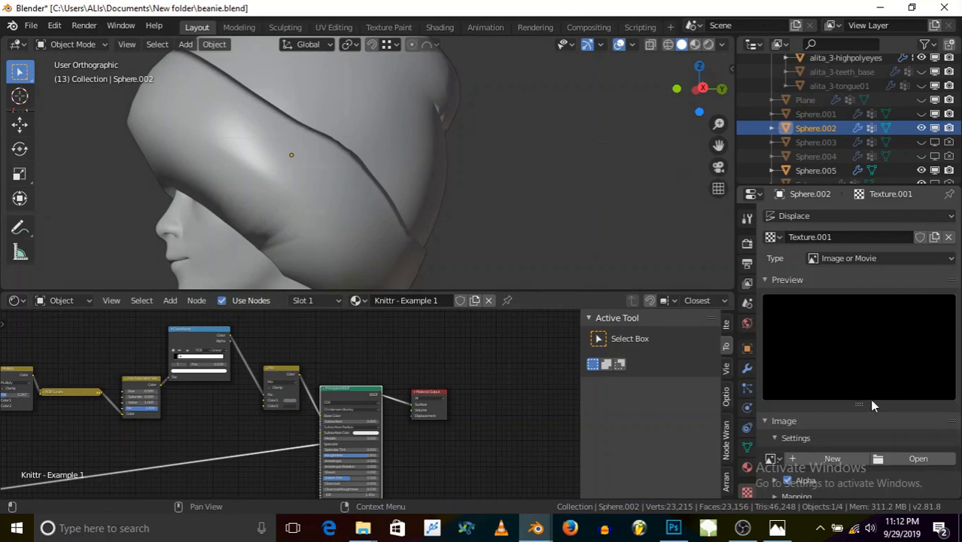
left_click(771, 458)
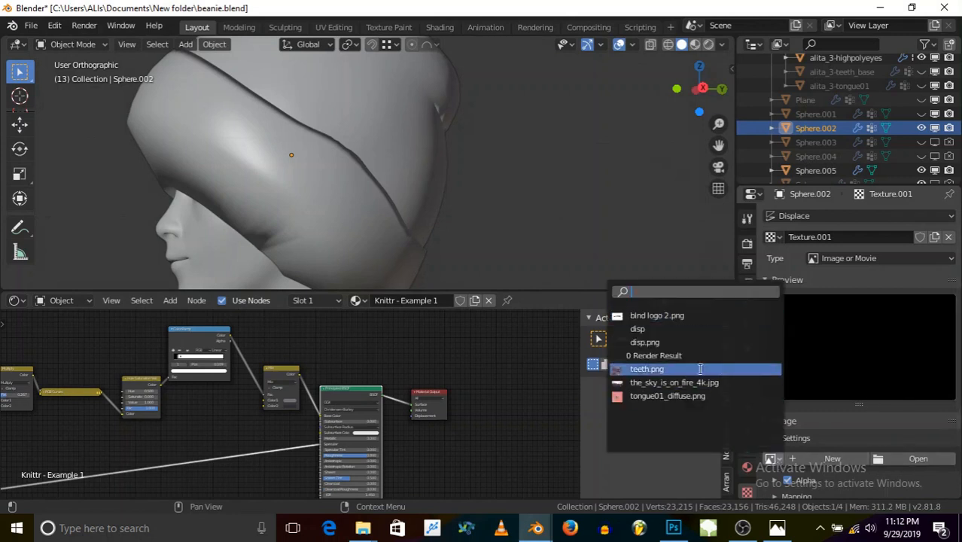
left_click(692, 329)
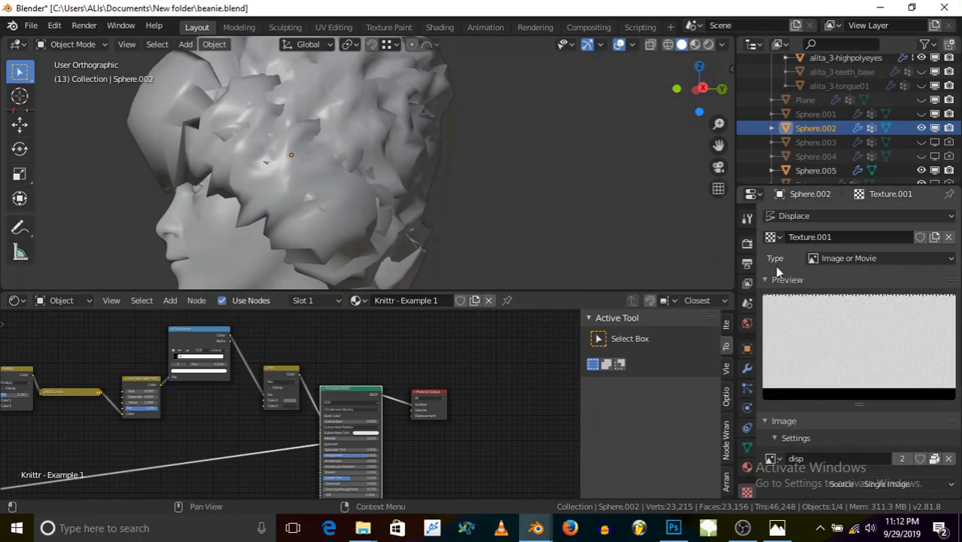
Step: Reduce the Displace modifier's Strength to 0.100
left_click(746, 368)
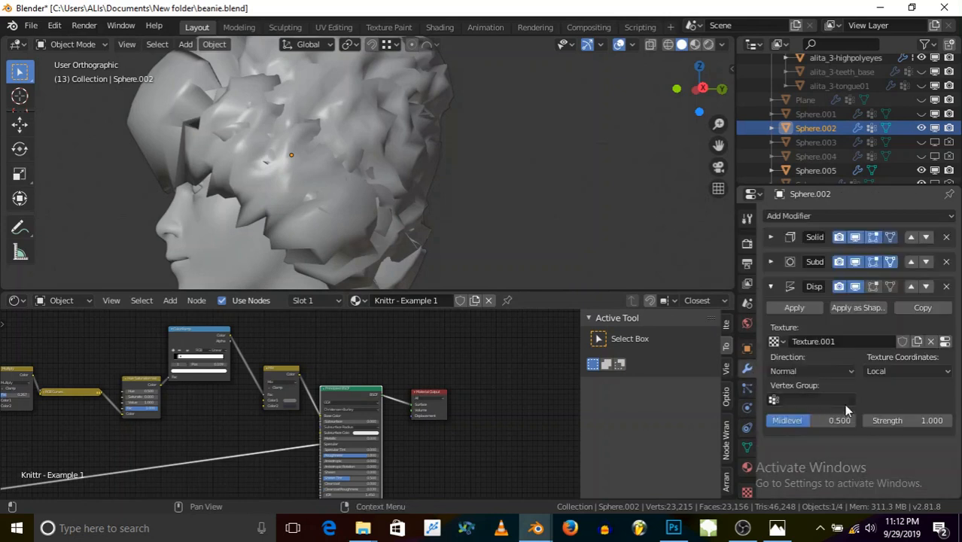
left_click_drag(867, 422, 831, 421)
left_click(867, 422)
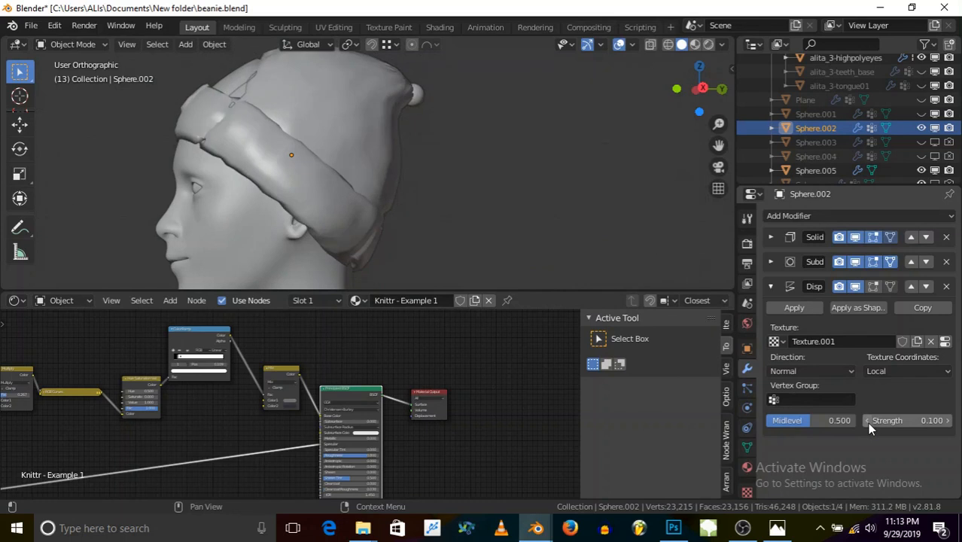
Step: Raise the Subdivision modifier's viewport level on the beanie to 5
left_click(768, 261)
left_click(850, 348)
left_click(849, 347)
left_click(849, 347)
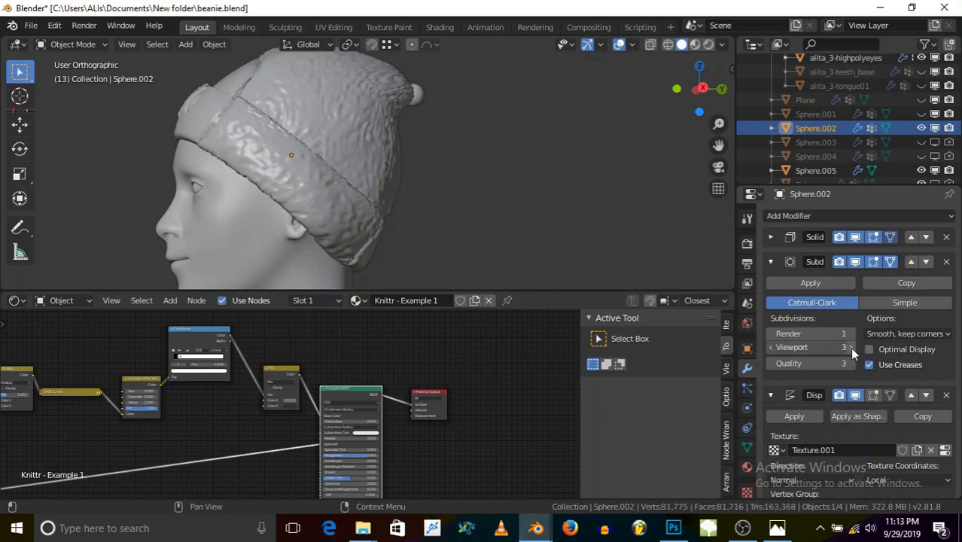
middle_click_drag(513, 247, 237, 109)
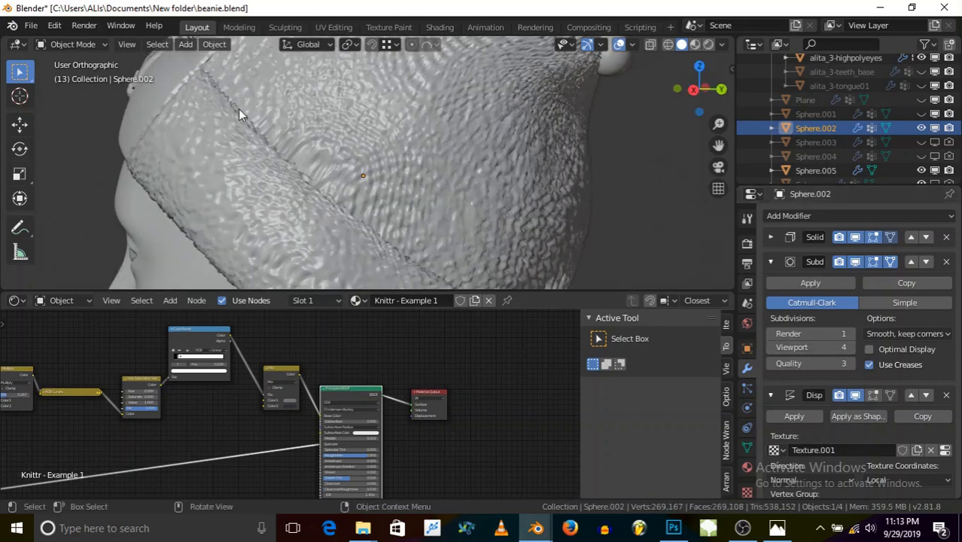
left_click(851, 347)
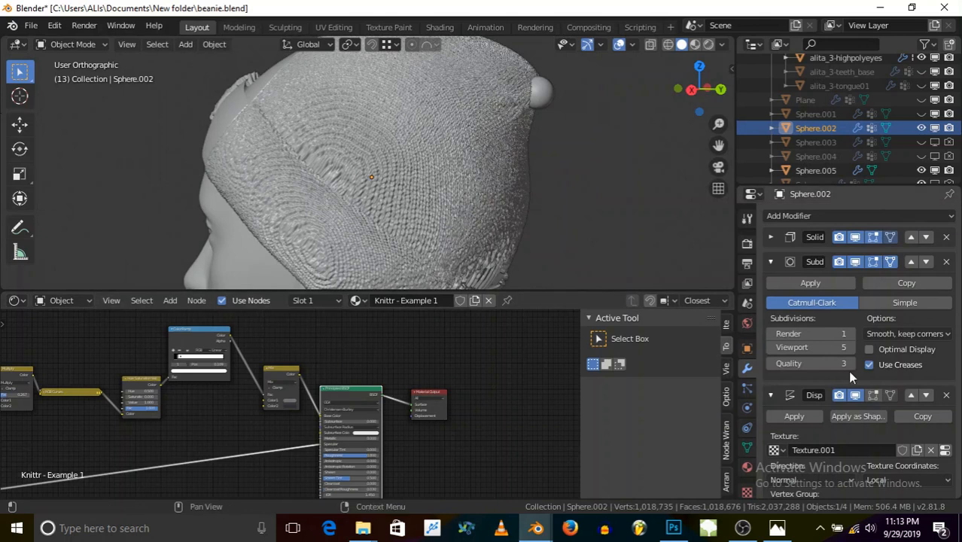
Step: Set the Displace modifier's texture coordinates to UV
scroll(887, 396, "down", 2)
left_click(894, 426)
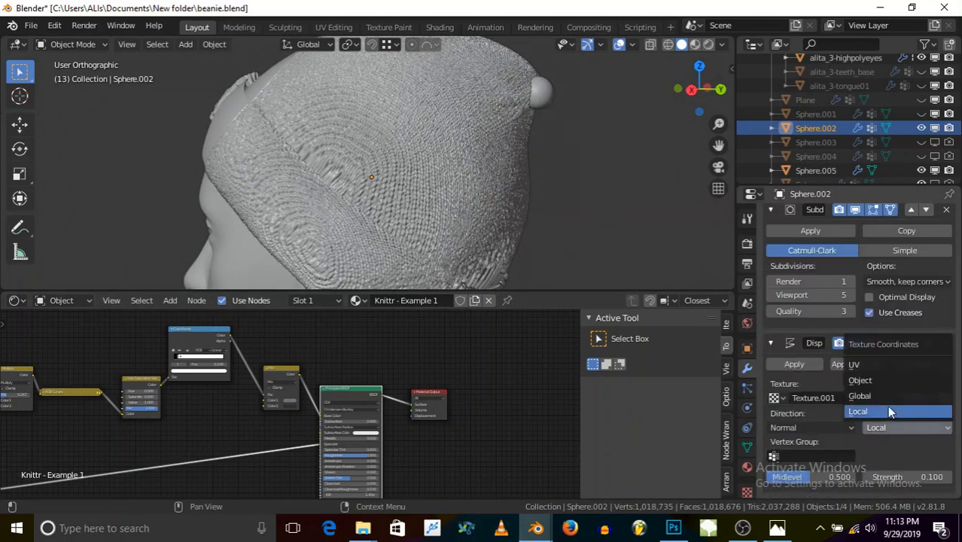
left_click(884, 367)
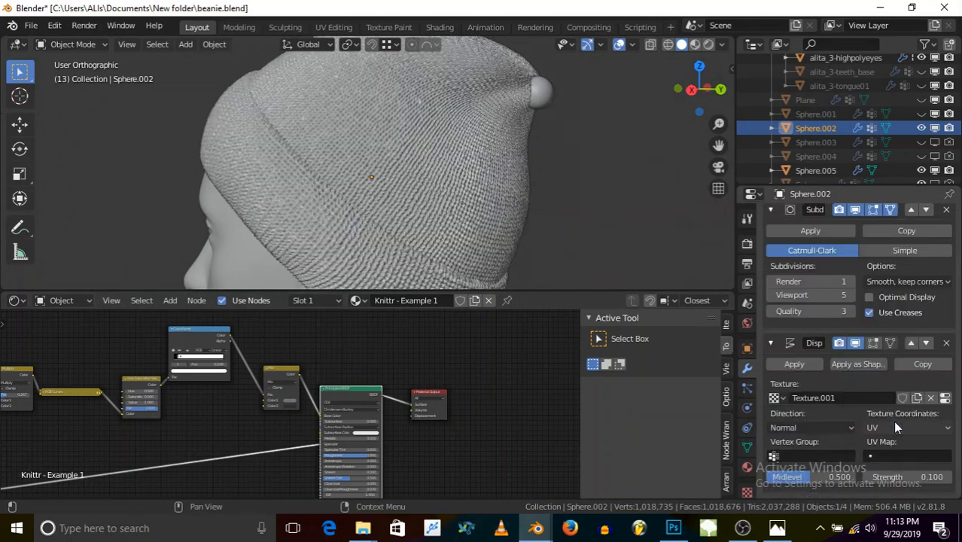
Step: Examine the displaced knit relief up close on the beanie's crown, folded brim and crease from several angles
scroll(272, 151, "up", 6)
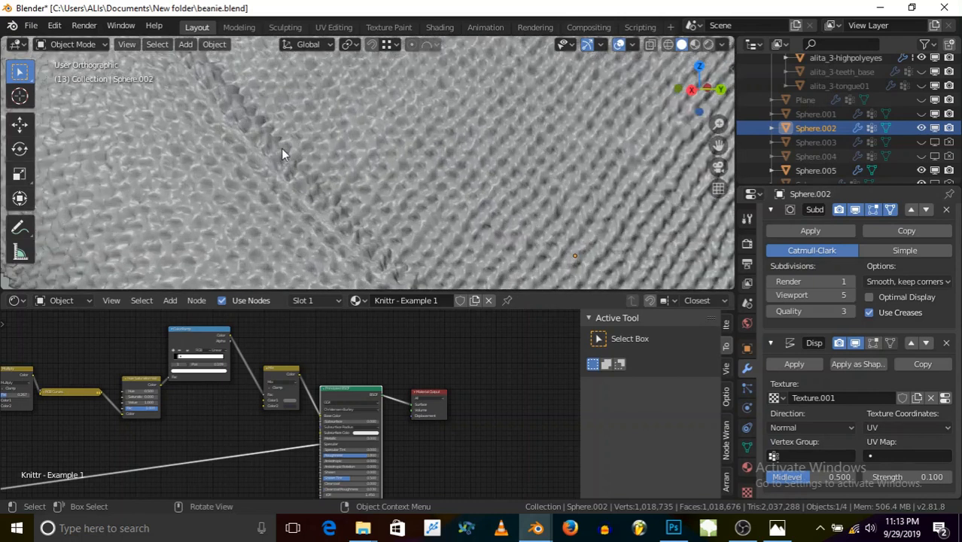
scroll(331, 158, "down", 5)
middle_click_drag(311, 165, 251, 187)
scroll(316, 144, "up", 6)
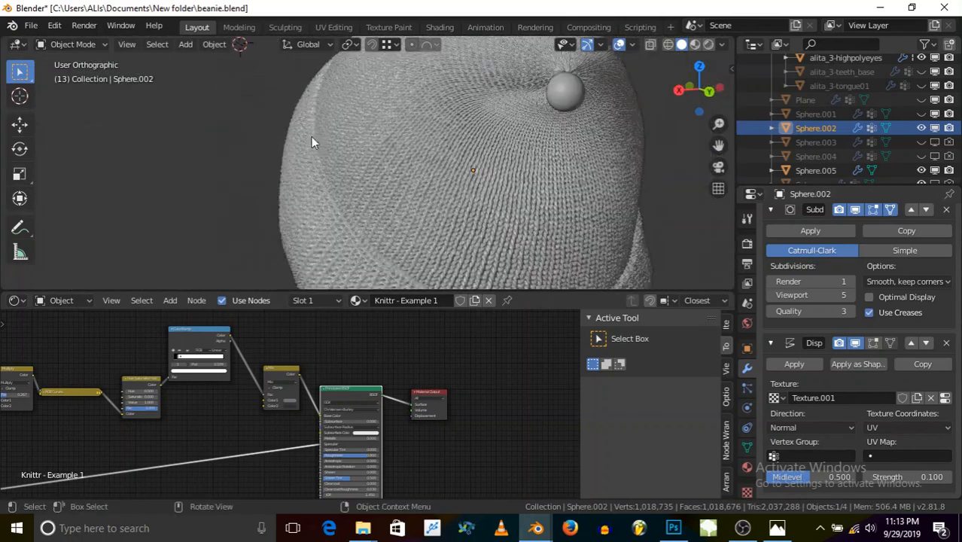
scroll(316, 166, "up", 2)
scroll(341, 123, "down", 4)
middle_click_drag(344, 170, 347, 222)
scroll(347, 222, "up", 5)
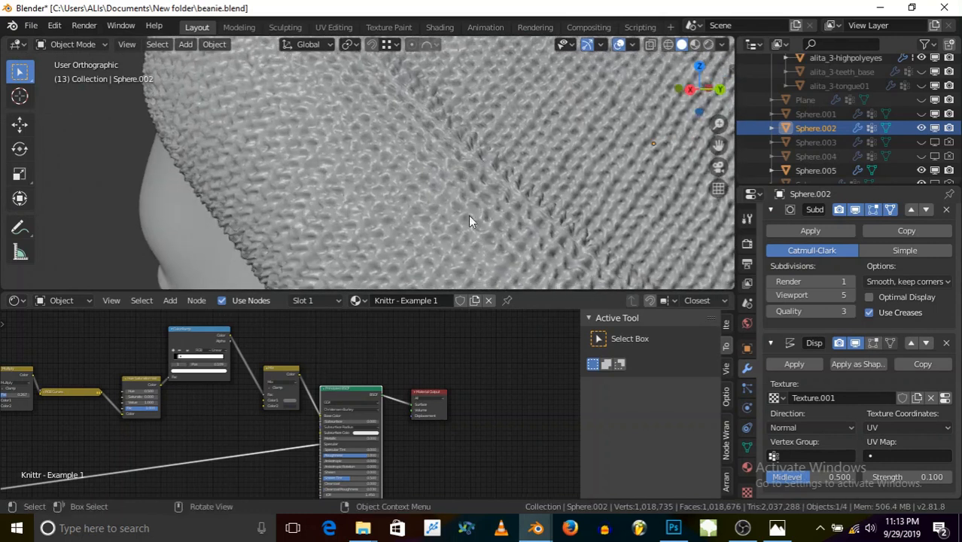
scroll(430, 162, "down", 5)
middle_click_drag(430, 164, 494, 163)
scroll(450, 103, "up", 4)
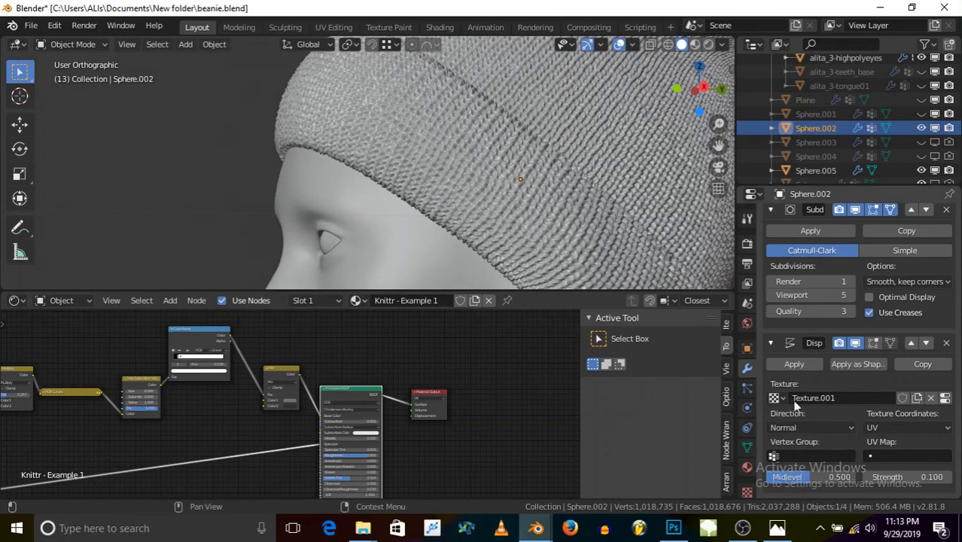
Step: Lower the Subdivision modifier's viewport level to 4 and inspect the knit relief around the brim
left_click(770, 295)
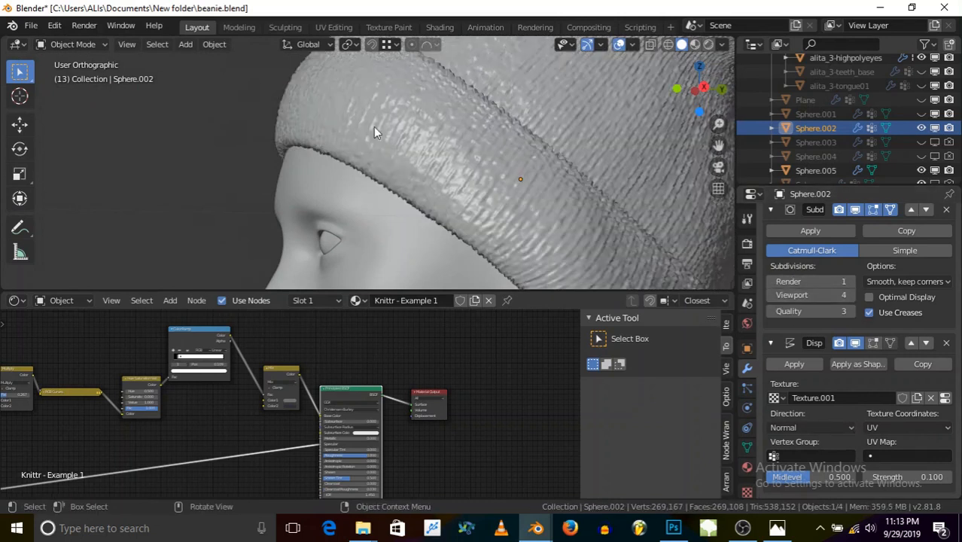
scroll(373, 126, "down", 3)
middle_click_drag(395, 154, 414, 187)
scroll(482, 139, "up", 2)
scroll(339, 155, "up", 5)
scroll(354, 145, "down", 5)
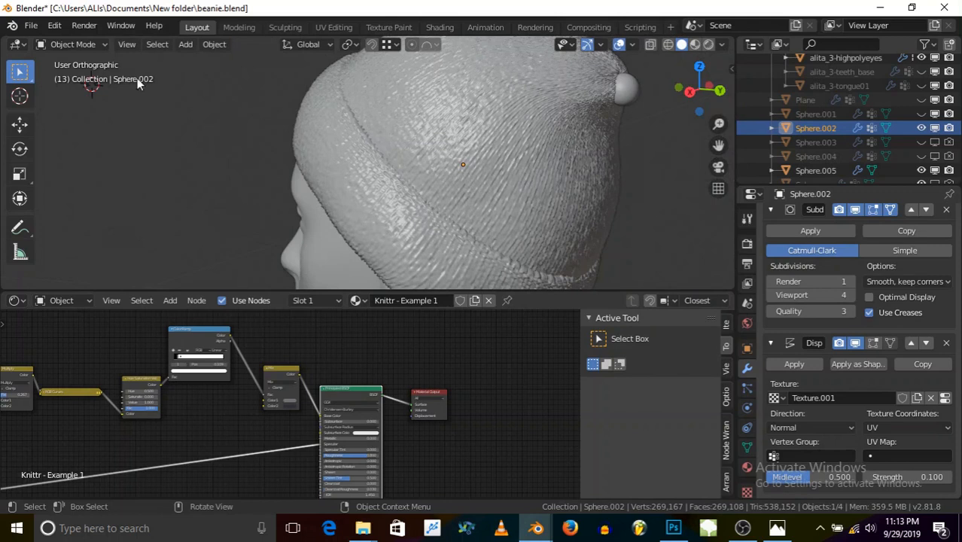
Step: Select the narrow face loop along the beanie's brim crease in Edit Mode and assign it to a new vertex group
left_click(74, 43)
left_click(75, 76)
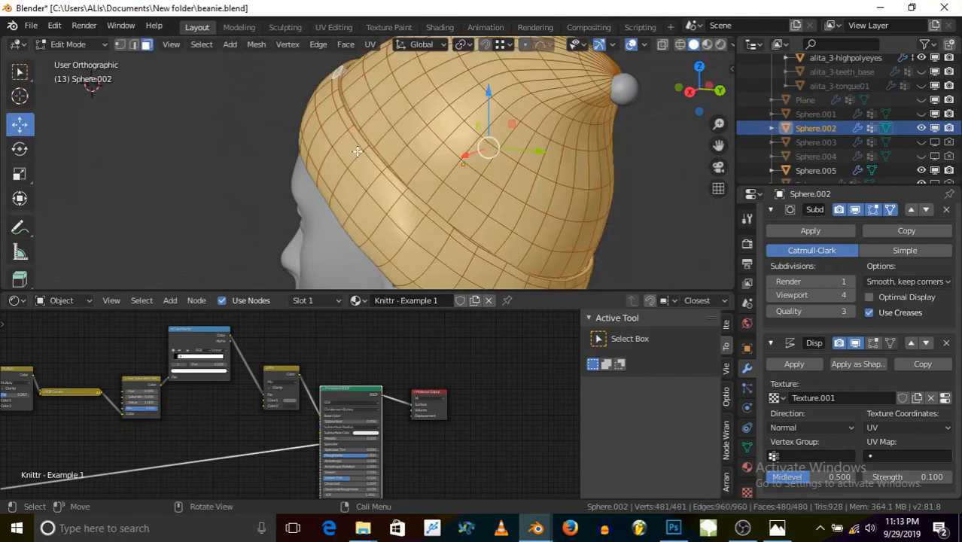
scroll(392, 164, "up", 2)
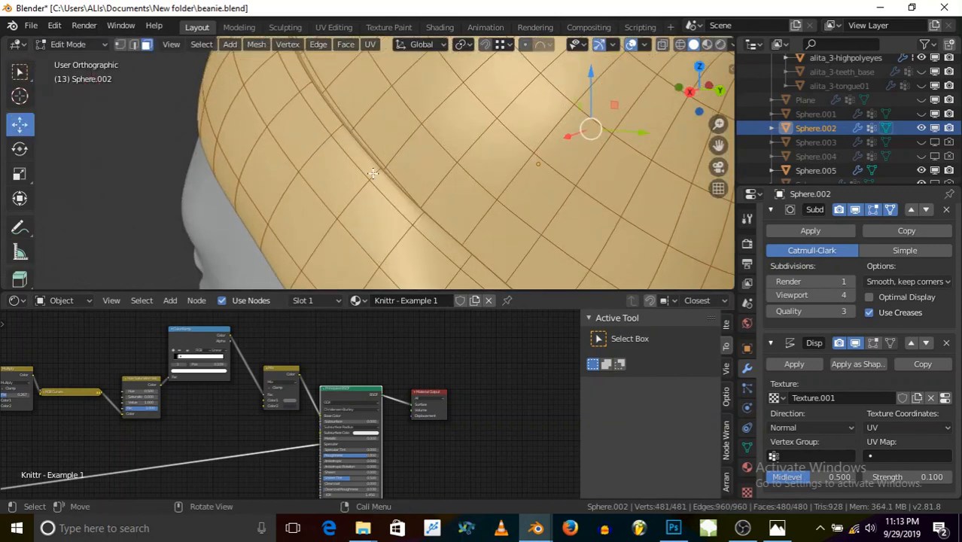
left_click(373, 175, "alt")
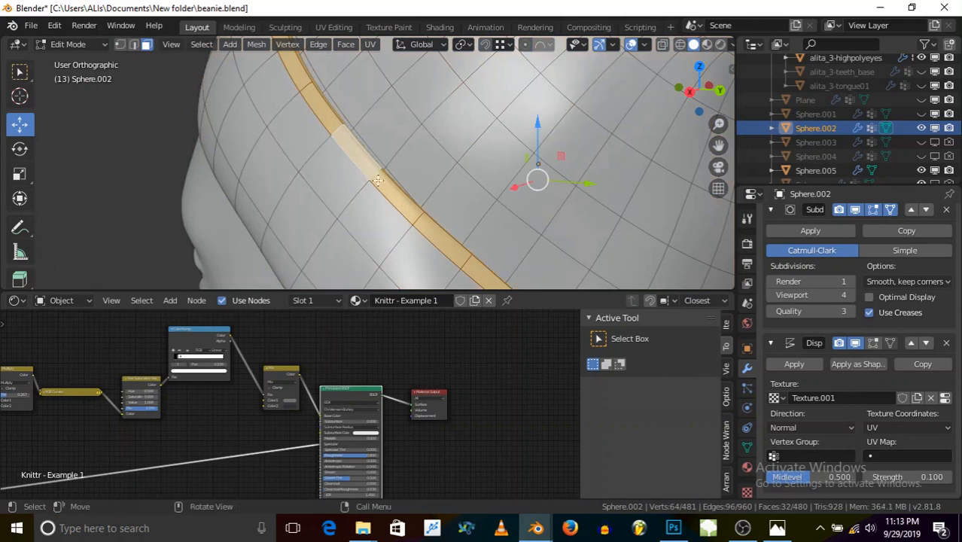
scroll(340, 172, "down", 3)
middle_click_drag(341, 172, 386, 178)
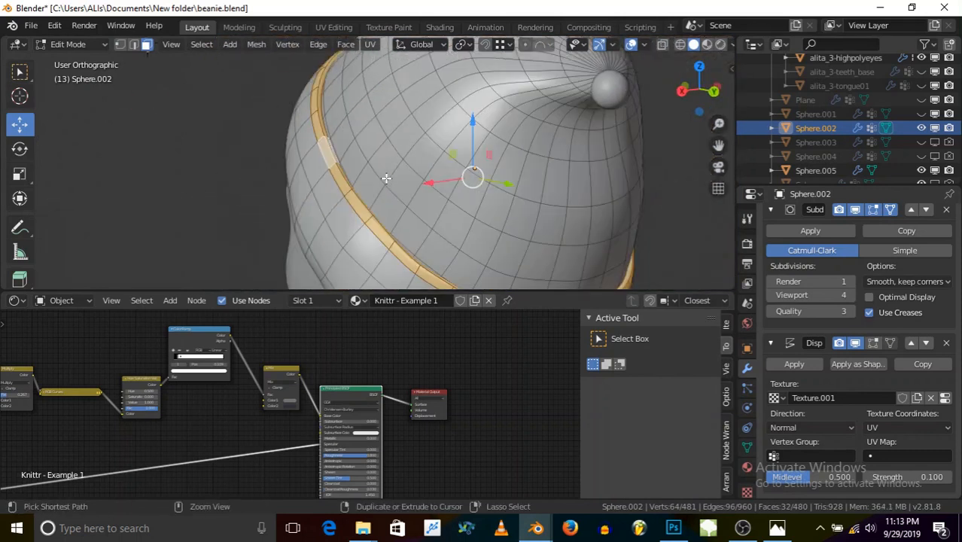
key("ctrl+g")
left_click(385, 177)
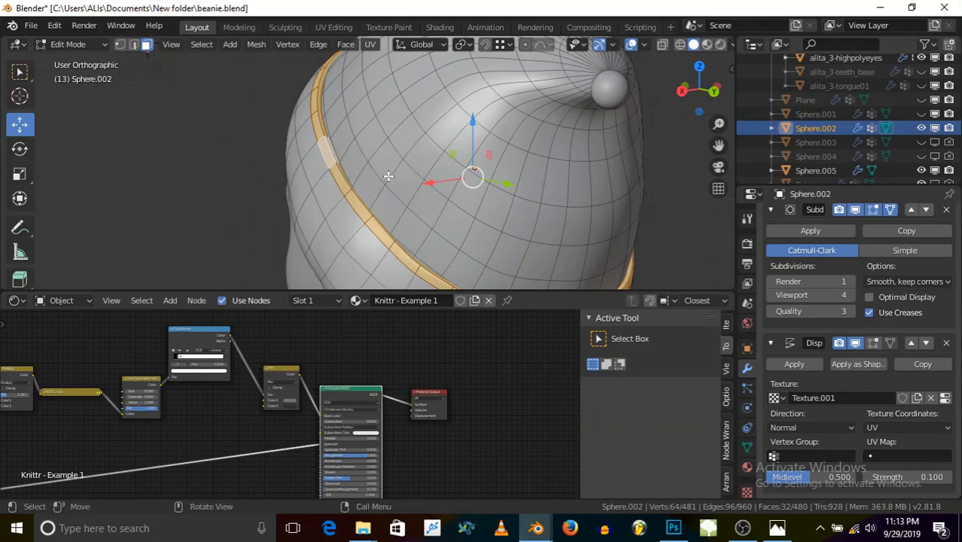
Step: Try Group.001 as the Displace modifier's vertex group, and clear the assignment again
left_click(799, 453)
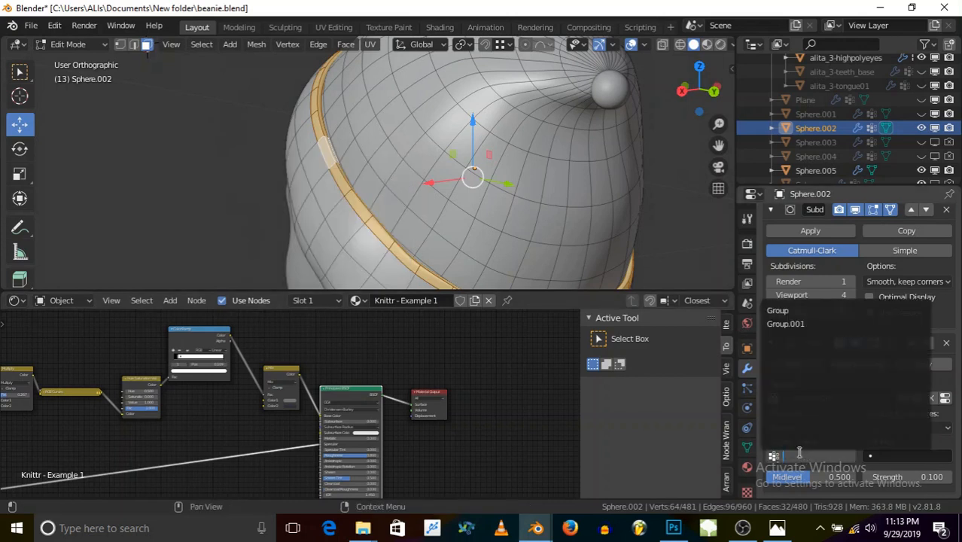
left_click(776, 324)
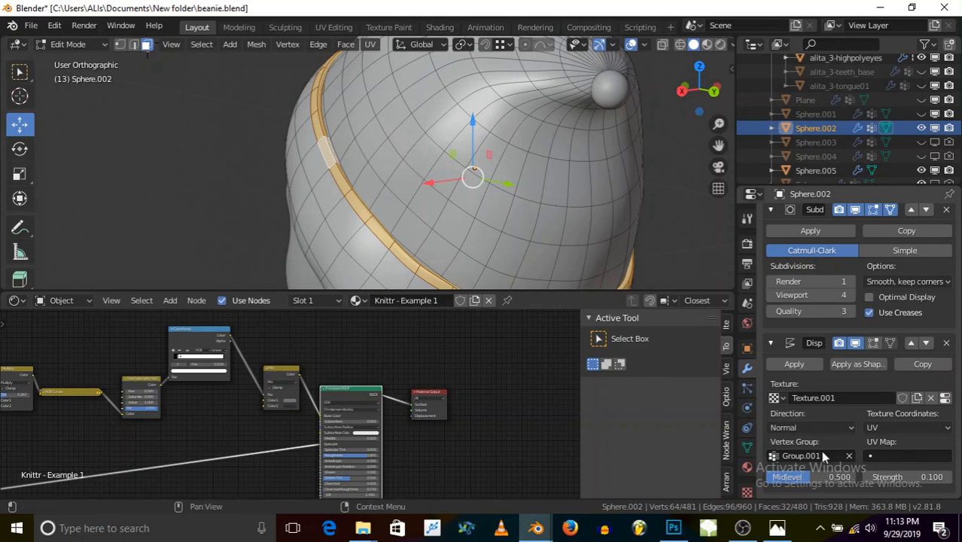
left_click(848, 456)
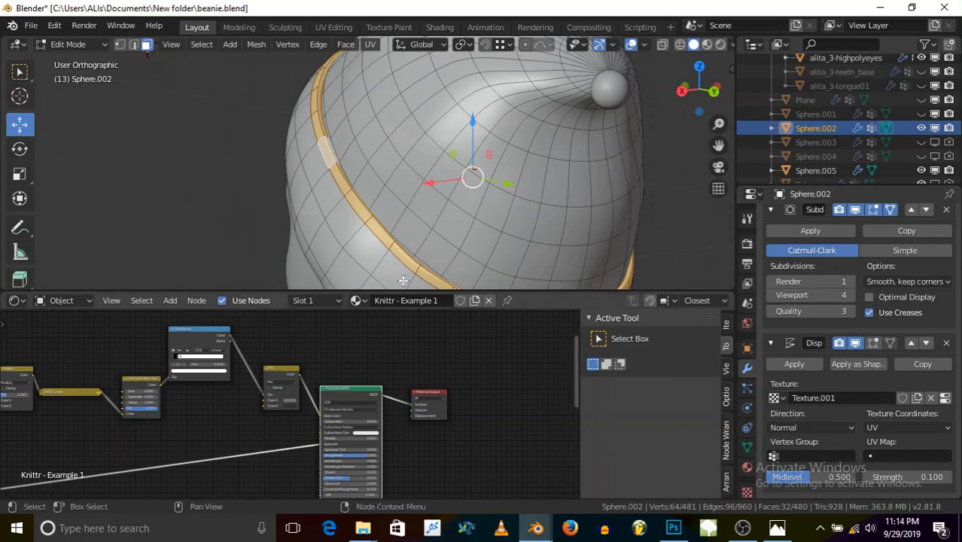
Step: Return the beanie to Object Mode and save beanie.blend
left_click(76, 45)
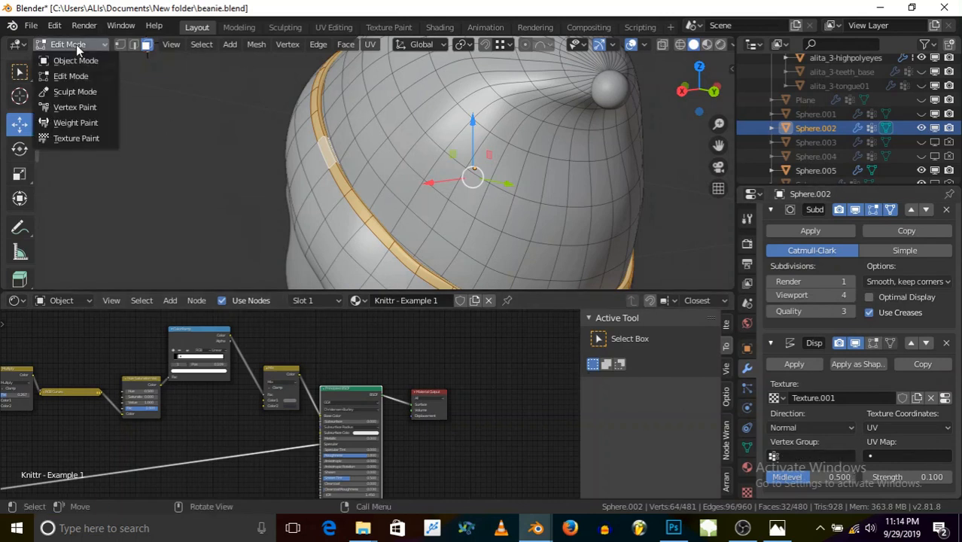
left_click(95, 64)
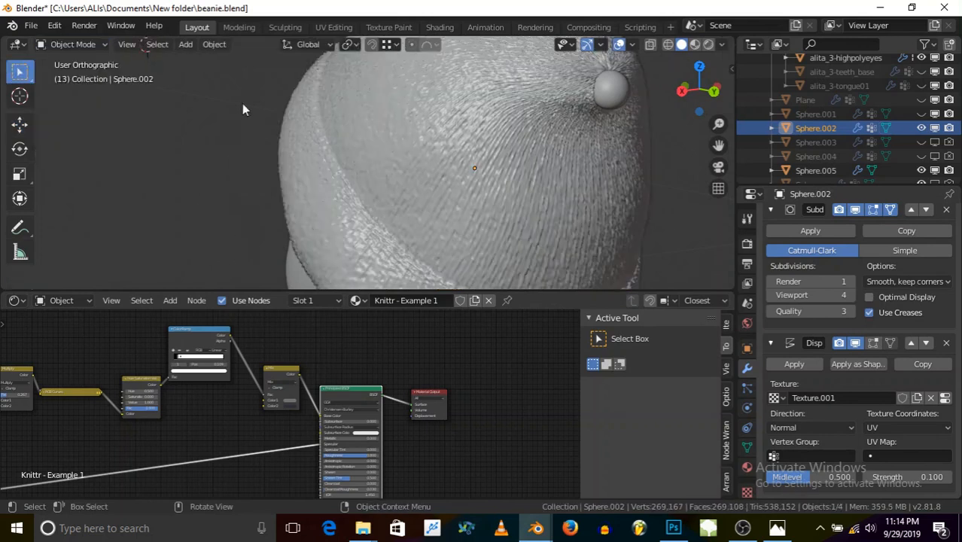
middle_click_drag(470, 174, 527, 145)
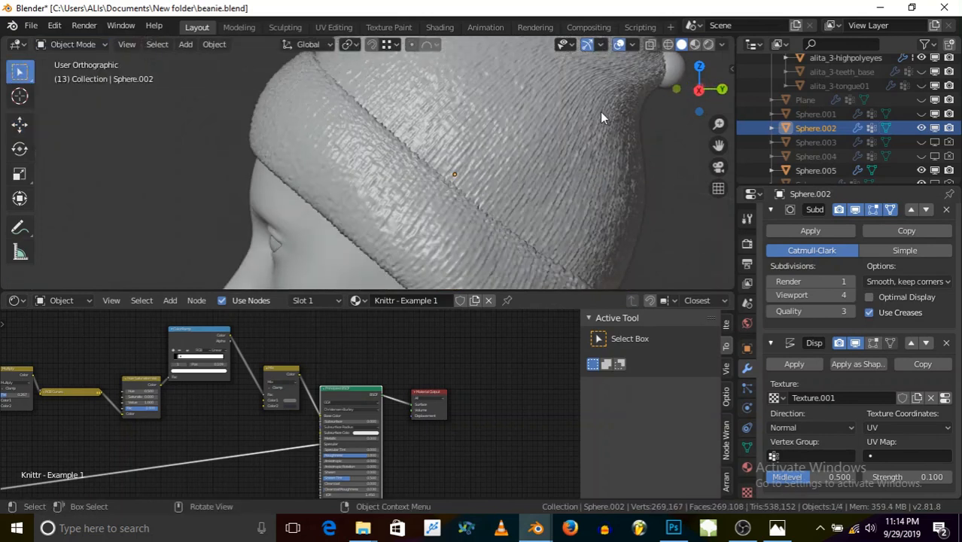
key("ctrl+s")
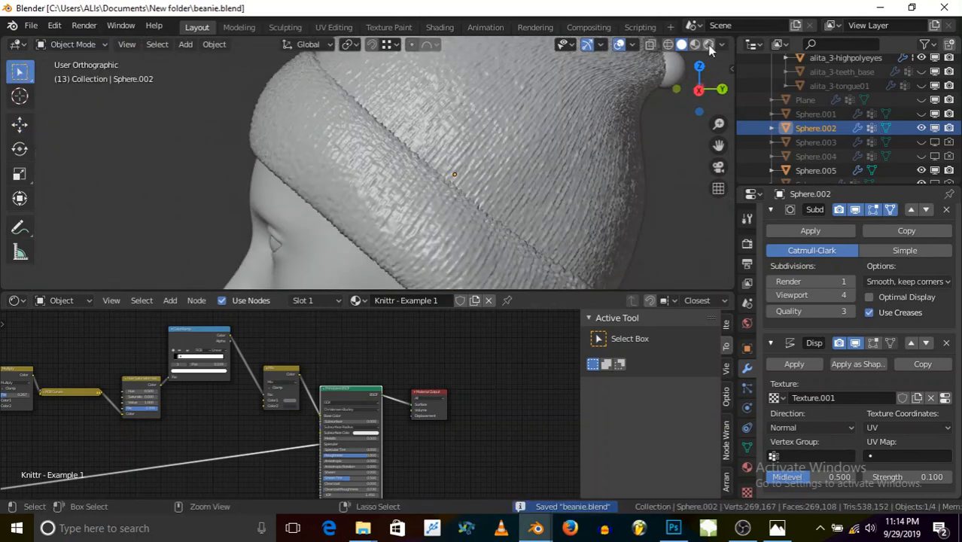
Step: Preview the beanie in rendered shading, and back in solid shading set the Displace modifier's vertex group to Group.001
left_click(707, 45)
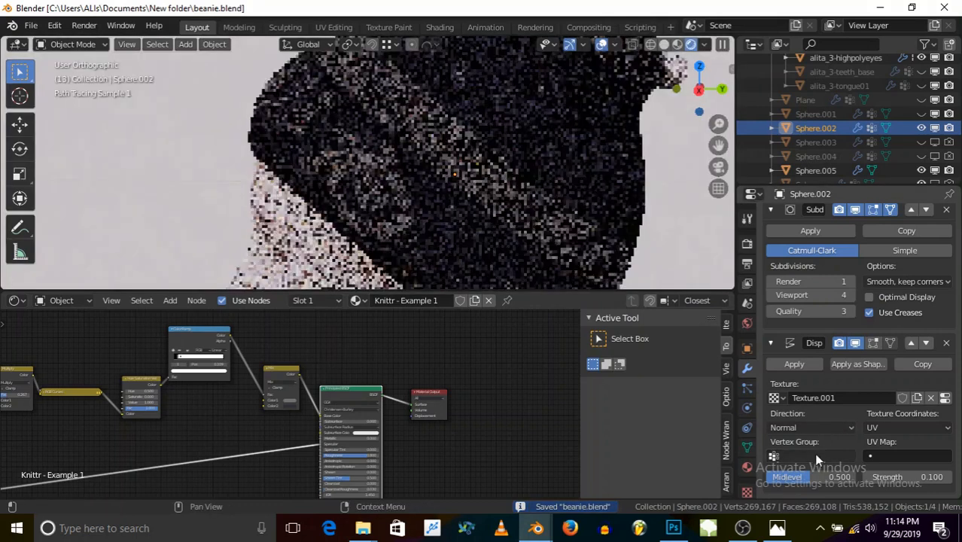
left_click(814, 455)
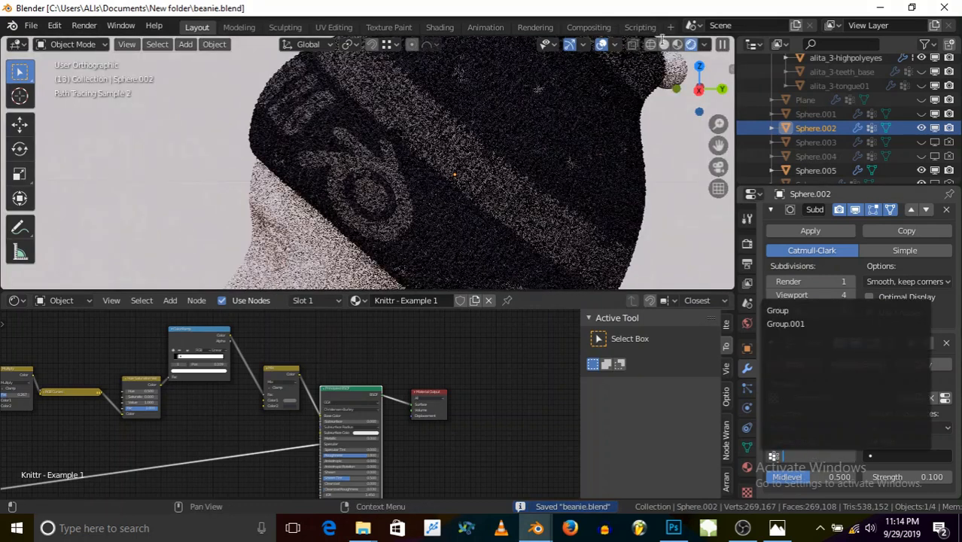
left_click(664, 44)
left_click(783, 456)
left_click(782, 324)
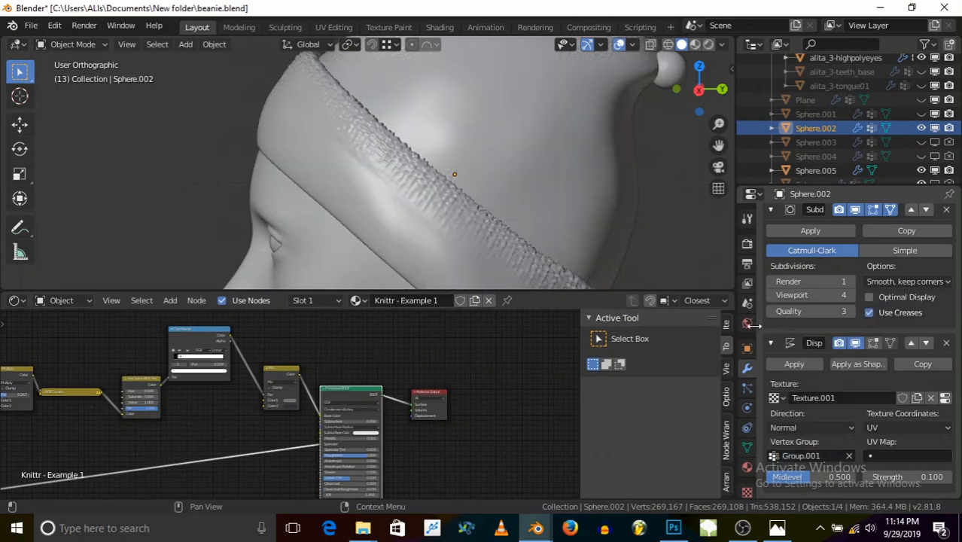
Step: Delete the vertex group Group.001 from the beanie mesh
left_click(823, 456)
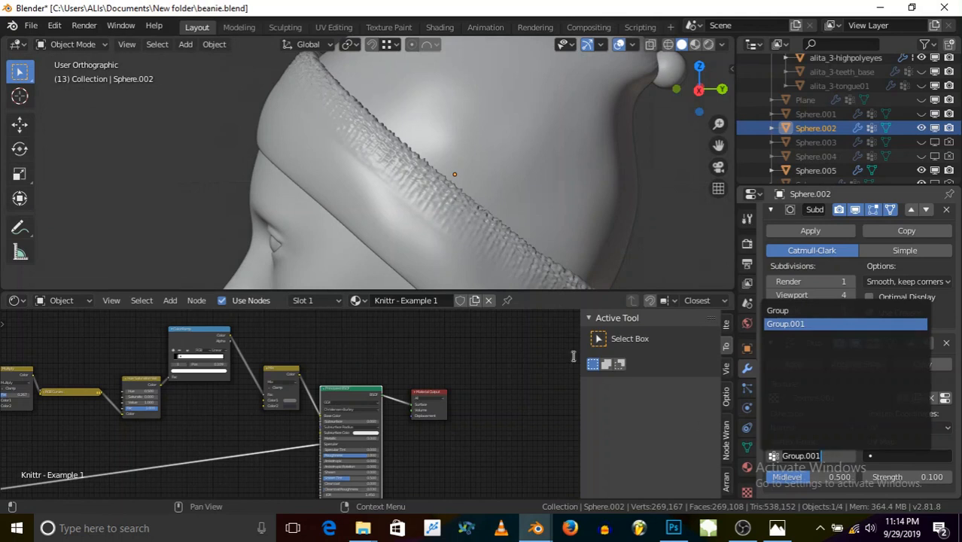
left_click(67, 45)
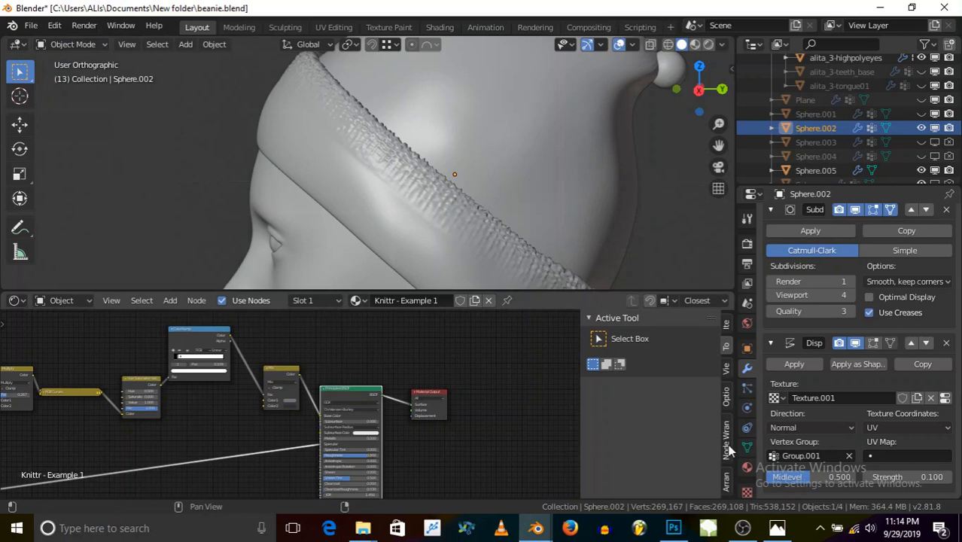
left_click(747, 447)
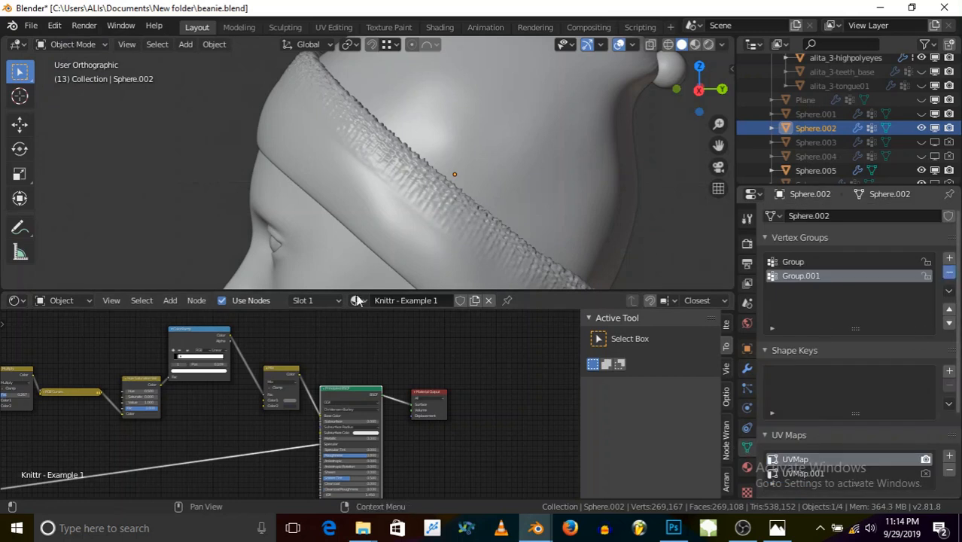
left_click(949, 273)
Step: Invert the crease-loop selection in Edit Mode, assign the remaining faces to a new vertex group, and return to Object Mode
left_click(61, 43)
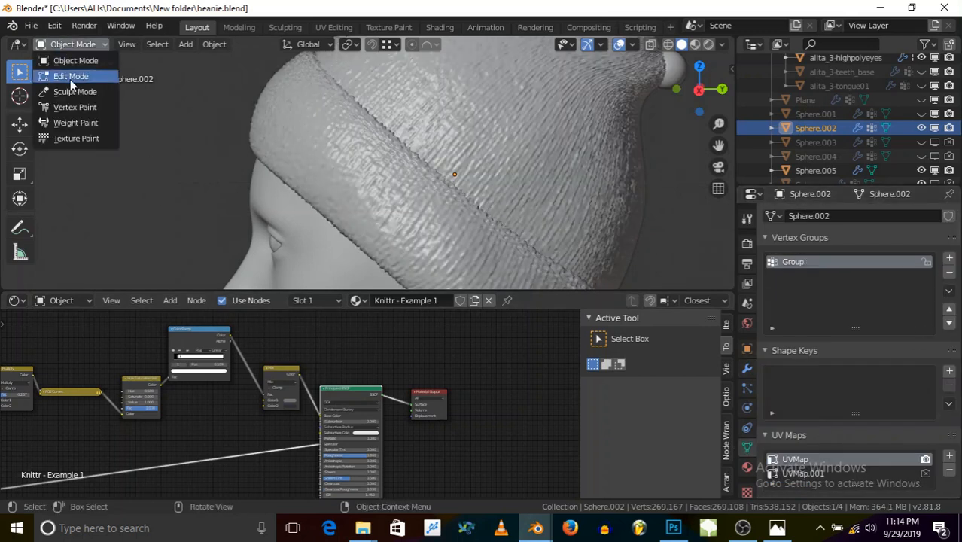
left_click(70, 77)
key("ctrl+i")
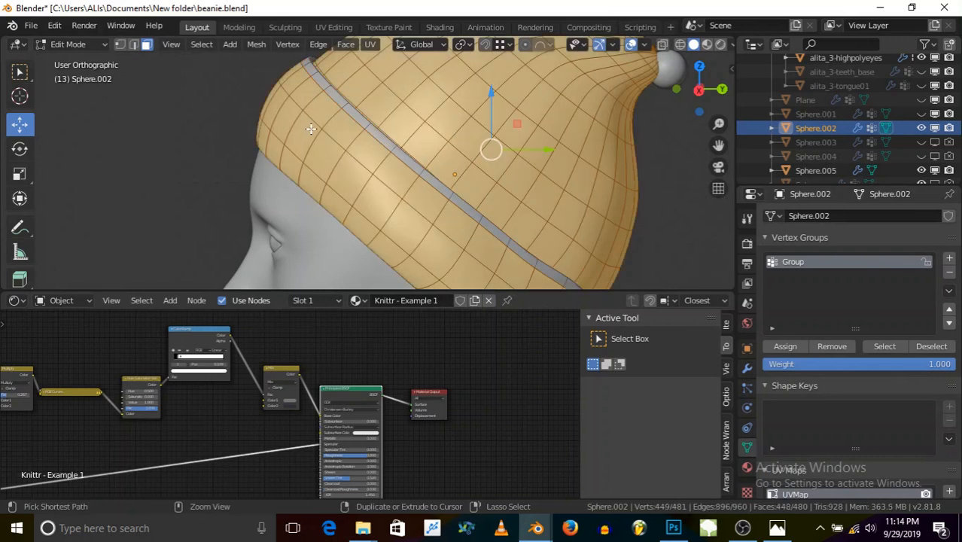
key("ctrl+g")
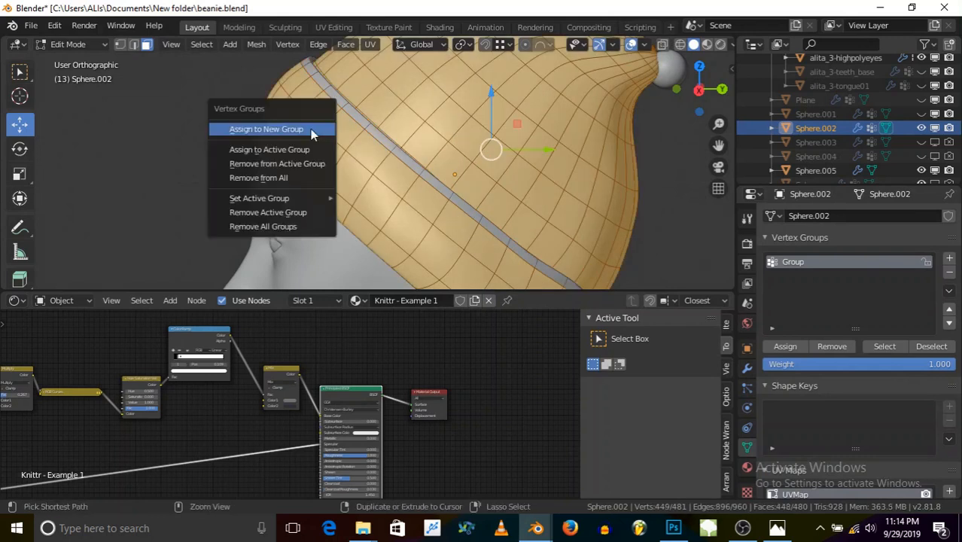
left_click(310, 130)
left_click(75, 44)
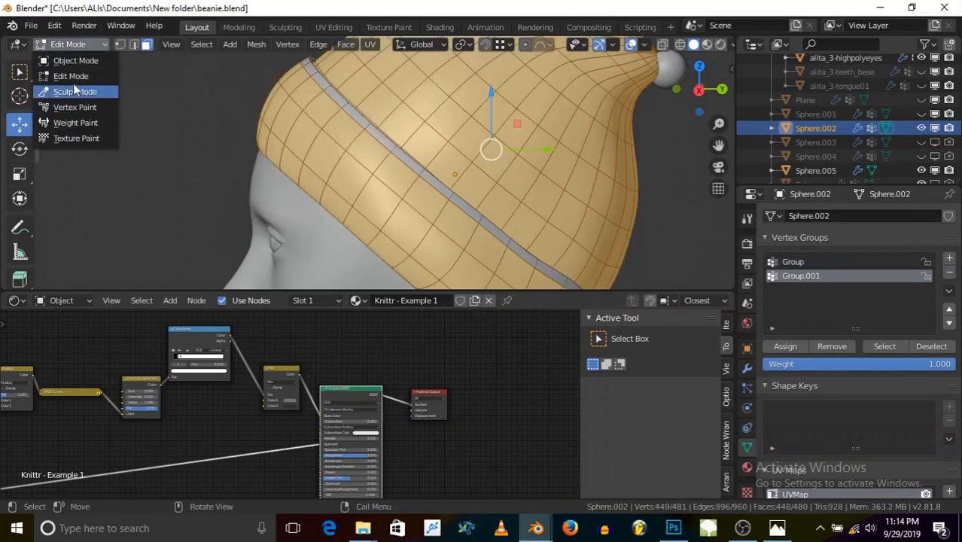
left_click(77, 61)
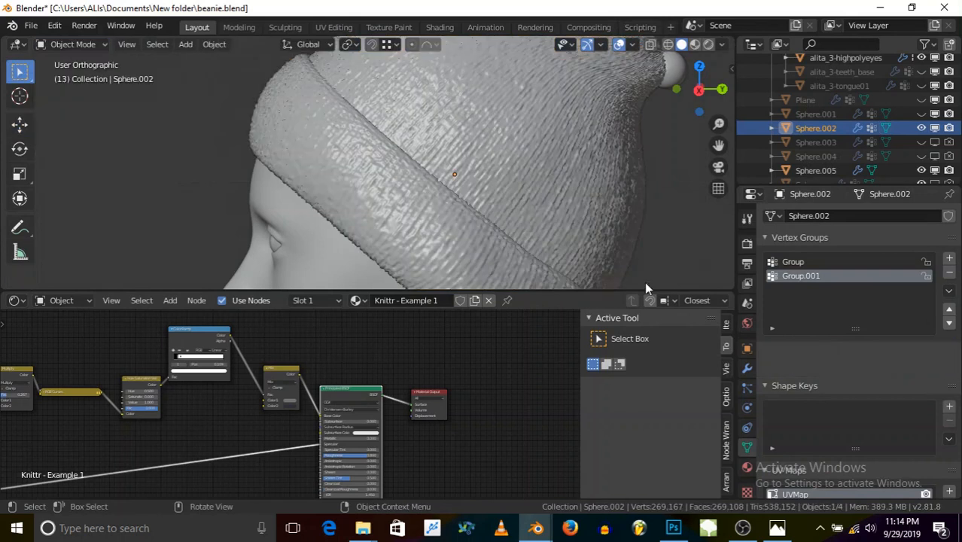
Step: Set the Displace modifier's vertex group to Group.001
left_click(747, 368)
left_click(826, 455)
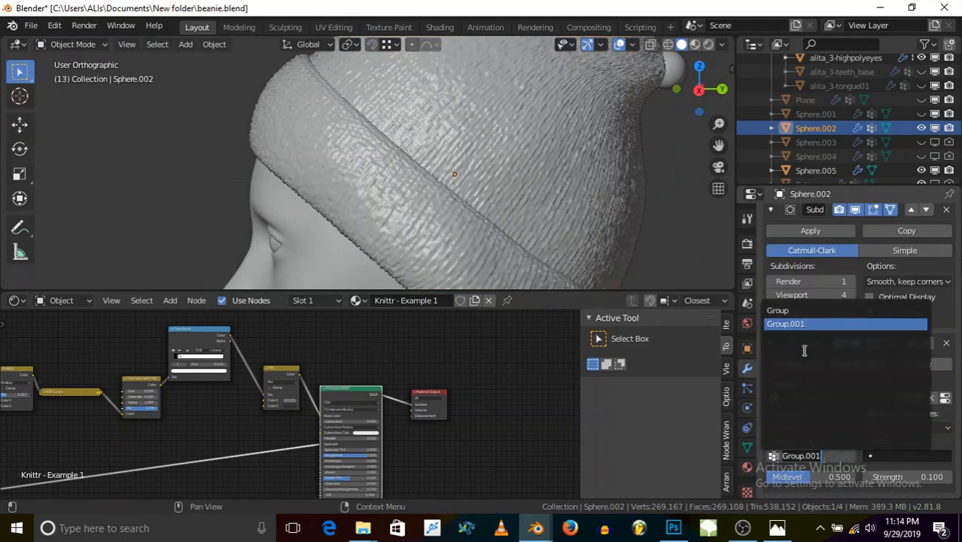
left_click(785, 324)
middle_click_drag(338, 103, 336, 195)
scroll(326, 145, "up", 5)
scroll(335, 185, "down", 2)
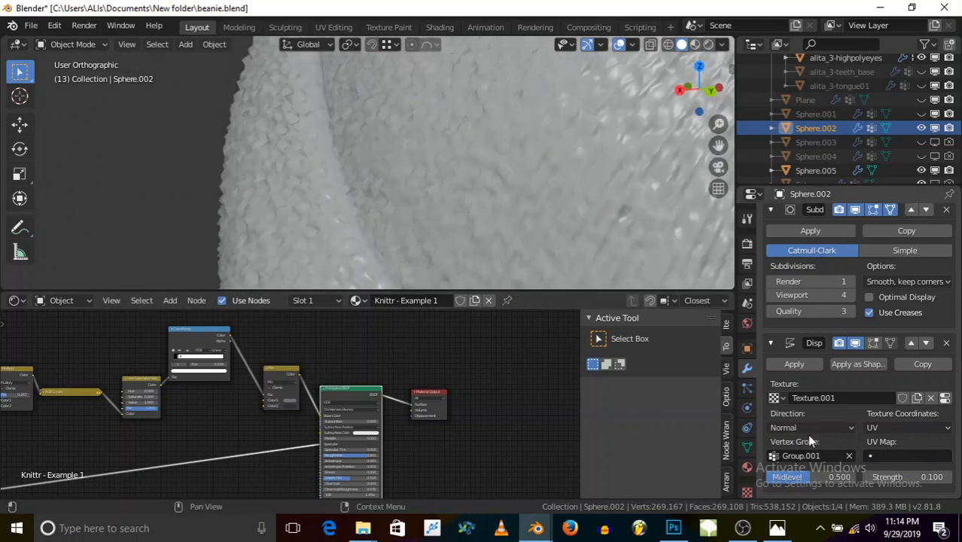
Step: Clear the Displace modifier's vertex group for comparison and assign Group.001 again
left_click(848, 456)
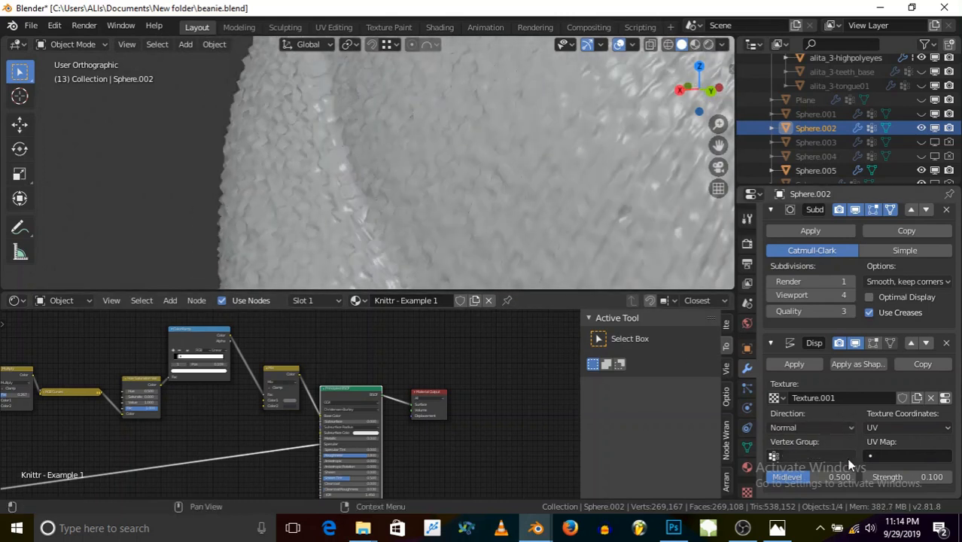
left_click(826, 456)
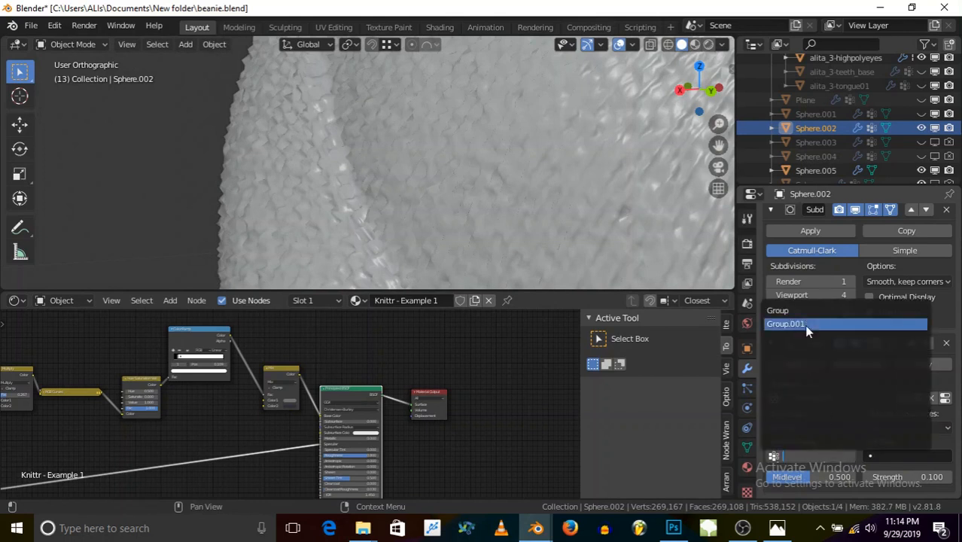
left_click(803, 325)
Step: Examine the beanie's brim crease and displaced knit relief from several angles, both from afar and close up
scroll(316, 121, "down", 9)
middle_click_drag(307, 140, 359, 163)
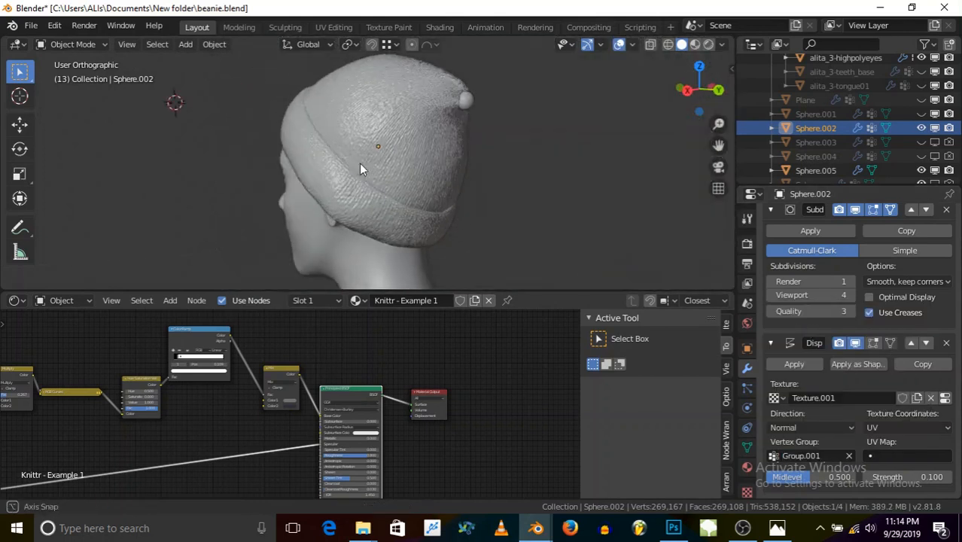
scroll(375, 183, "up", 4)
middle_click_drag(384, 198, 371, 181)
scroll(377, 189, "down", 3)
scroll(311, 137, "up", 3)
scroll(331, 149, "down", 3)
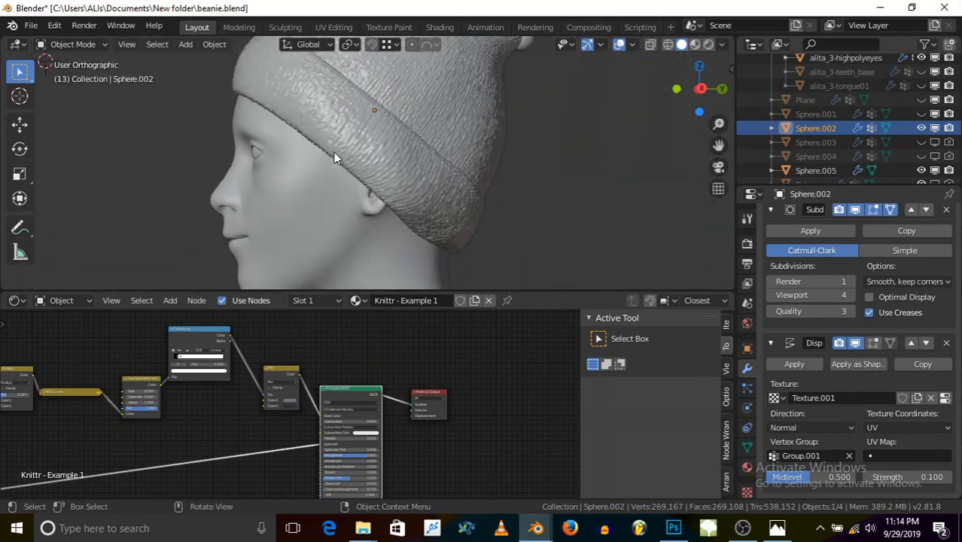
middle_click_drag(334, 152, 377, 163)
scroll(372, 170, "down", 3)
scroll(374, 67, "up", 7)
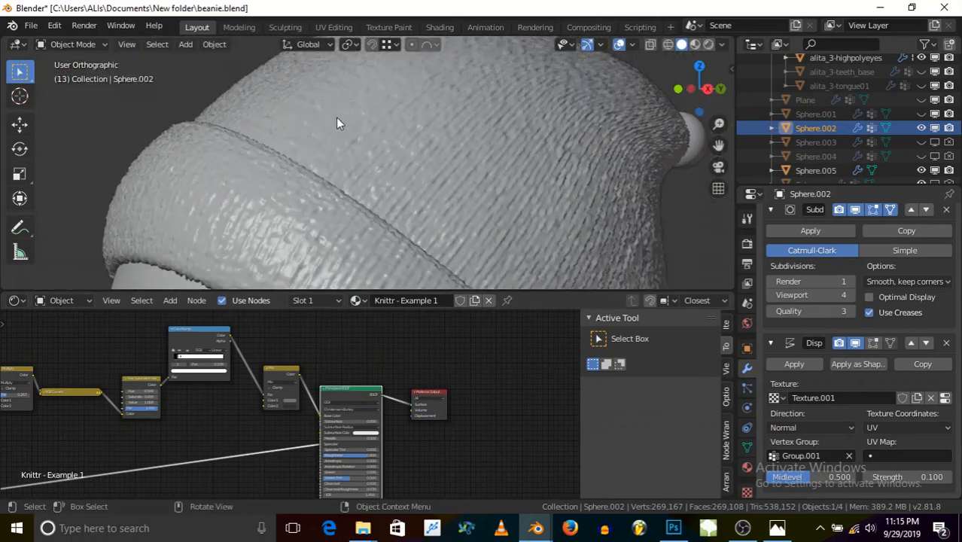
middle_click_drag(294, 181, 286, 181)
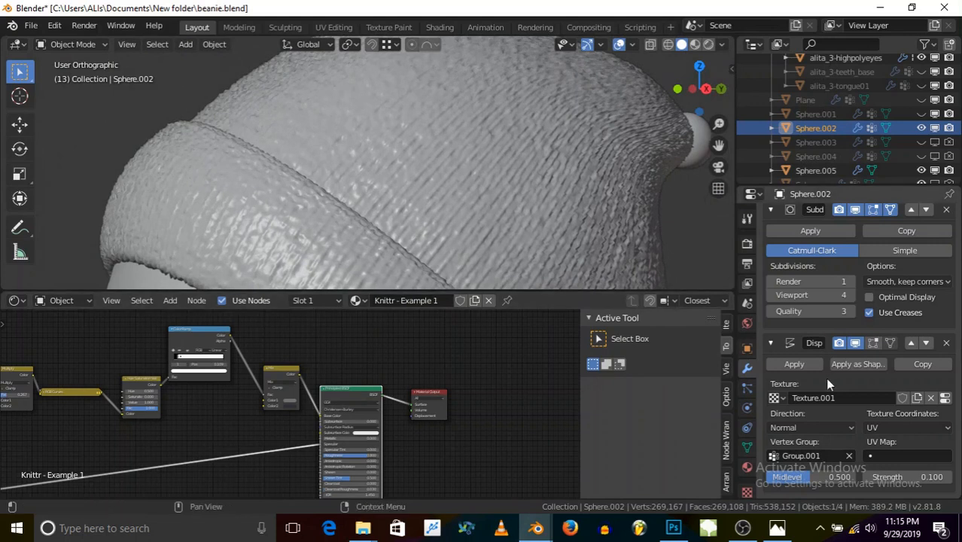
Step: Try a Displace strength of 0.2 on the beanie, check the crease, and restore it to 0.1
left_click(948, 477)
scroll(489, 180, "down", 5)
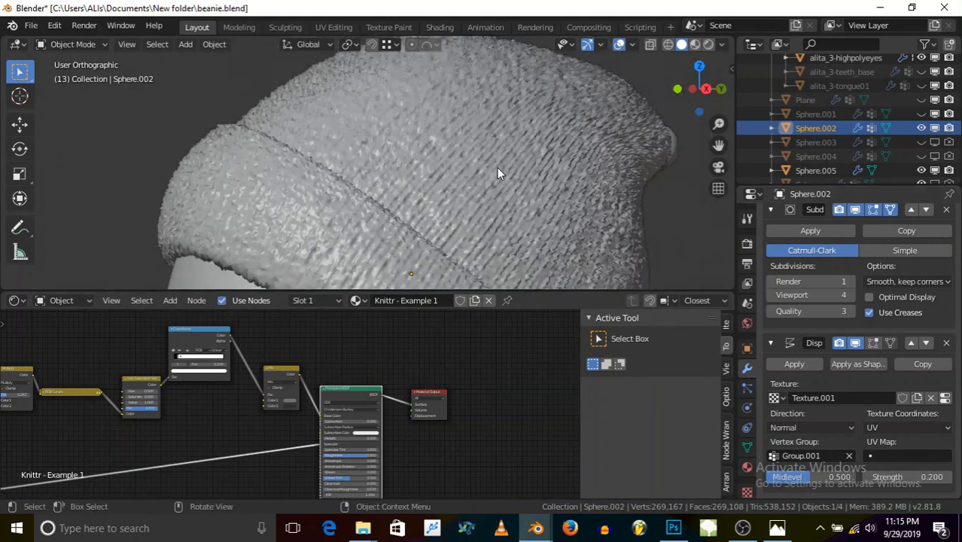
middle_click_drag(476, 209, 333, 179)
scroll(434, 187, "up", 5)
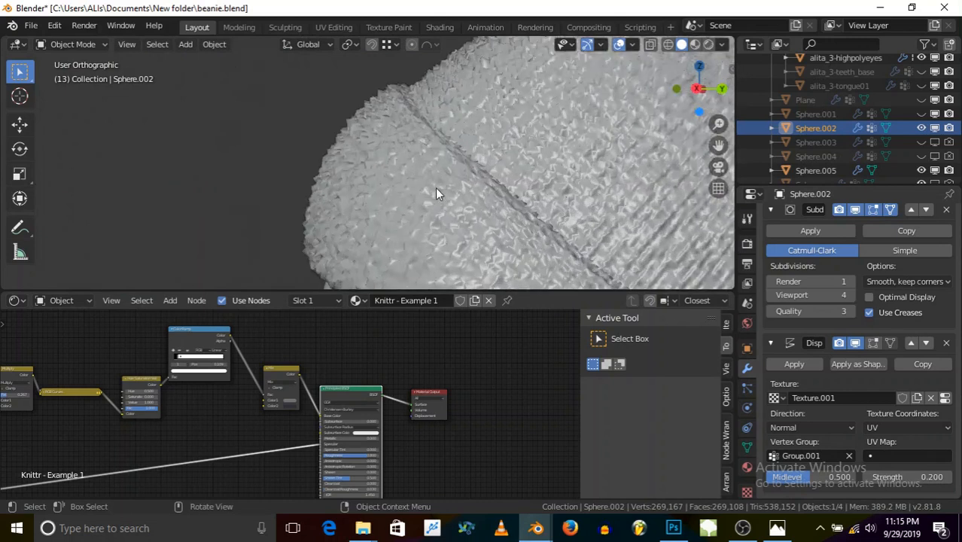
left_click(867, 477)
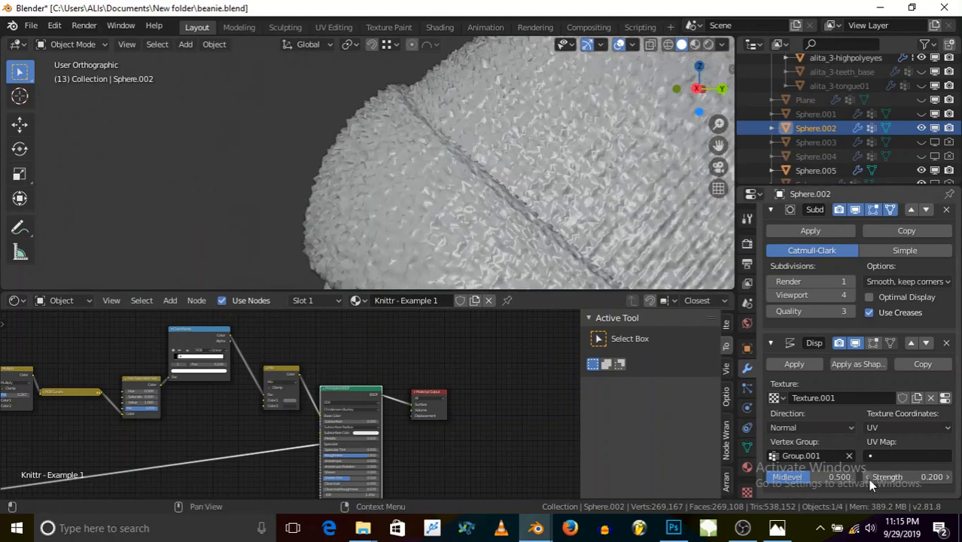
Step: Set the Subdivision modifier's viewport level to 5 and inspect the finer knit relief on the beanie
left_click(851, 295)
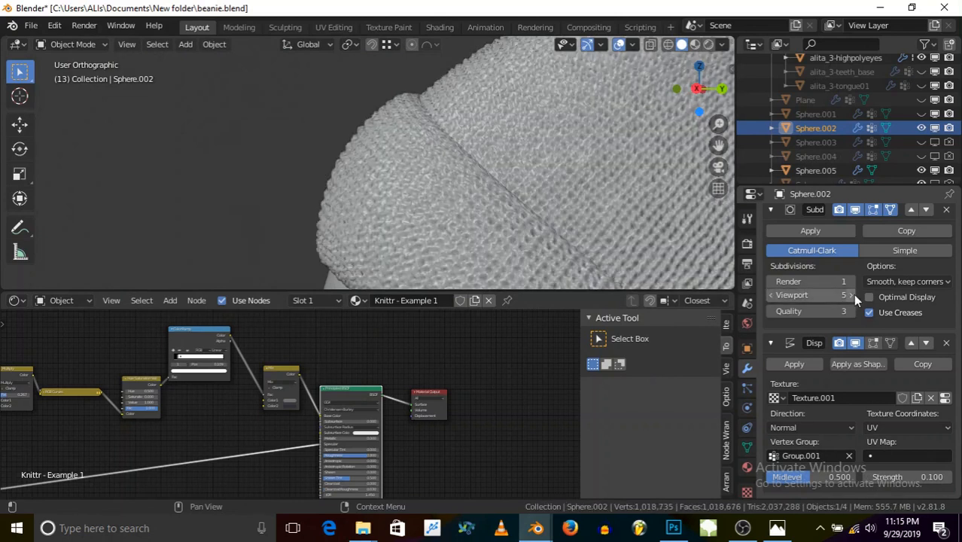
scroll(482, 154, "down", 6)
scroll(459, 162, "down", 3)
scroll(517, 228, "up", 3)
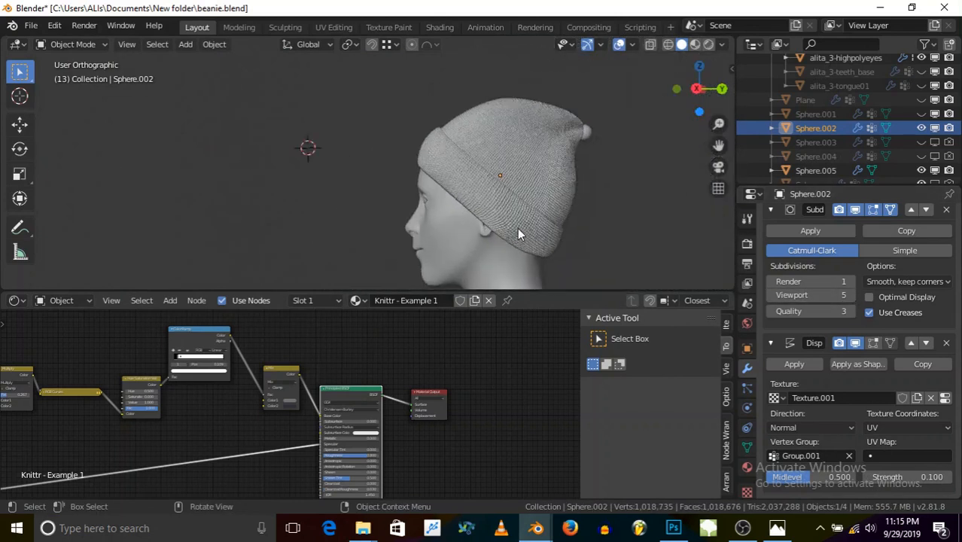
mouse_move(564, 150)
middle_mouse_down()
mouse_move(630, 154)
mouse_move(596, 173)
mouse_move(541, 120)
mouse_move(550, 150)
middle_mouse_up()
scroll(560, 139, "up", 4)
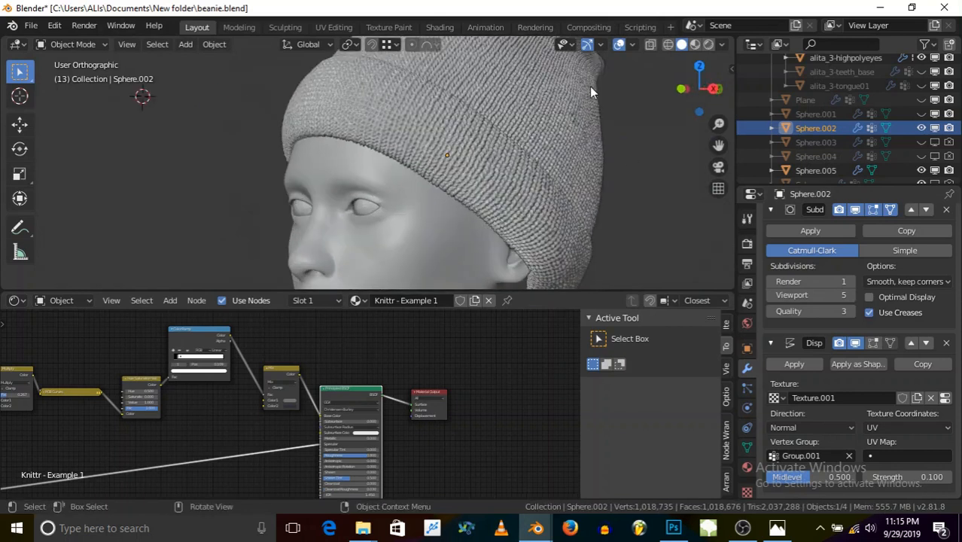
middle_click_drag(560, 109, 465, 185)
scroll(539, 143, "up", 3)
scroll(540, 137, "down", 5)
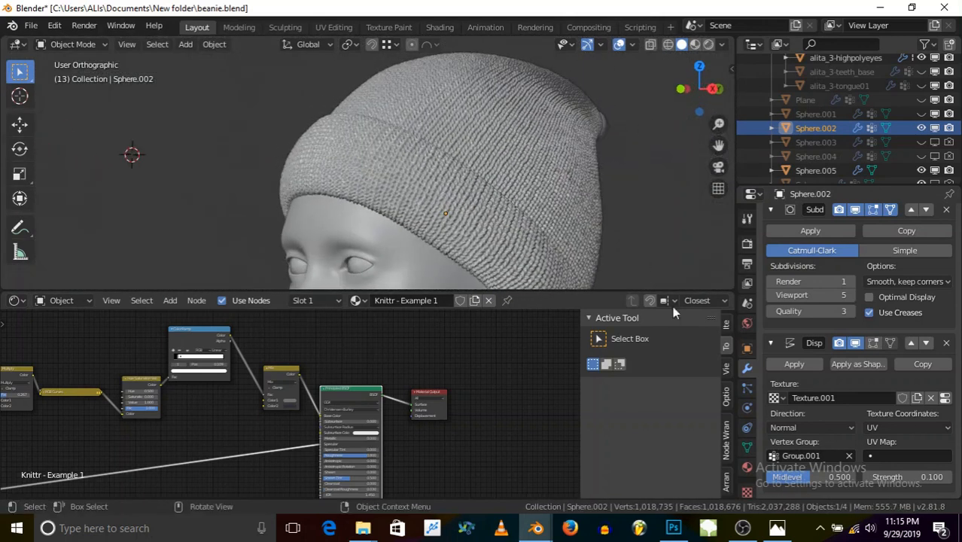
Step: Preview the beanie in rendered shading and examine the knit pattern from the front, side and close up
left_click(708, 43)
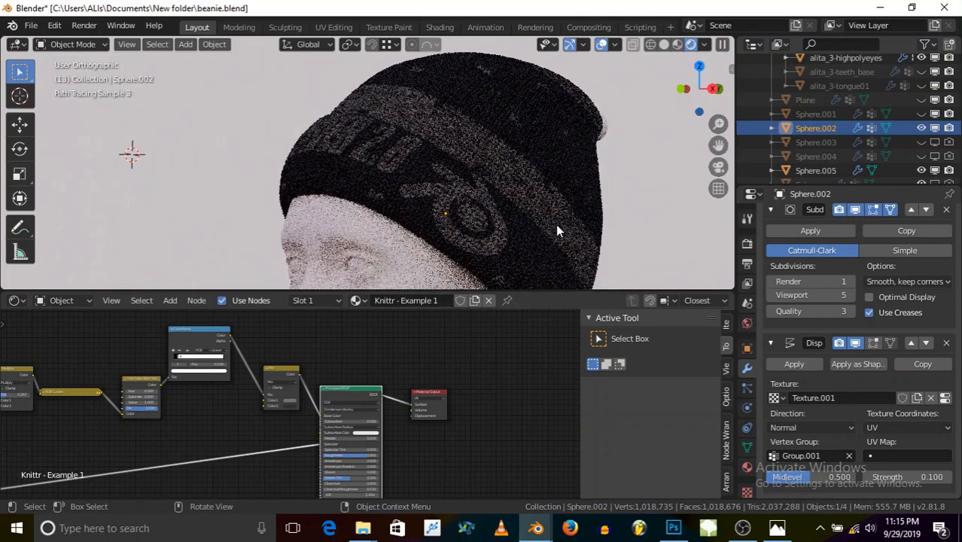
middle_click_drag(500, 223, 408, 210)
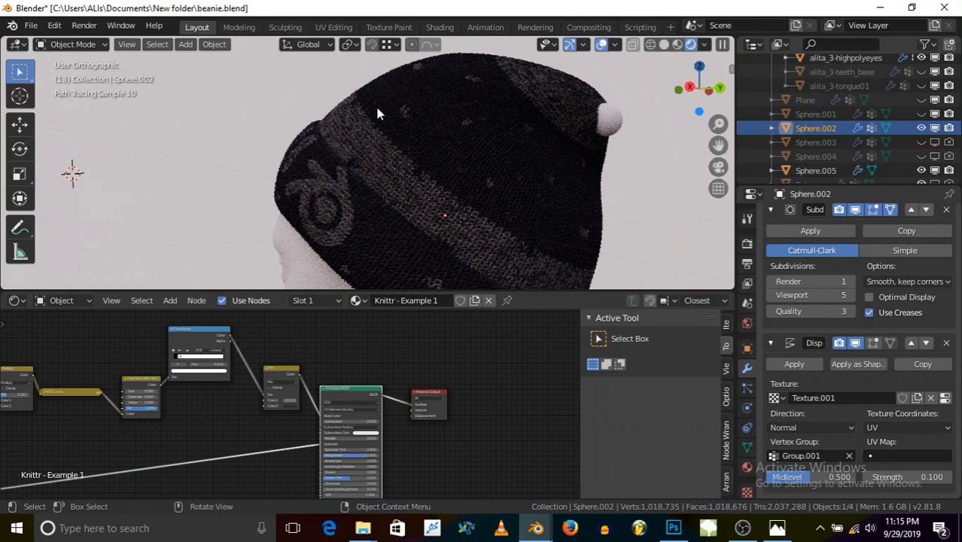
scroll(377, 109, "down", 2)
middle_click_drag(382, 139, 417, 154)
scroll(443, 115, "down", 2)
middle_click_drag(428, 194, 467, 199)
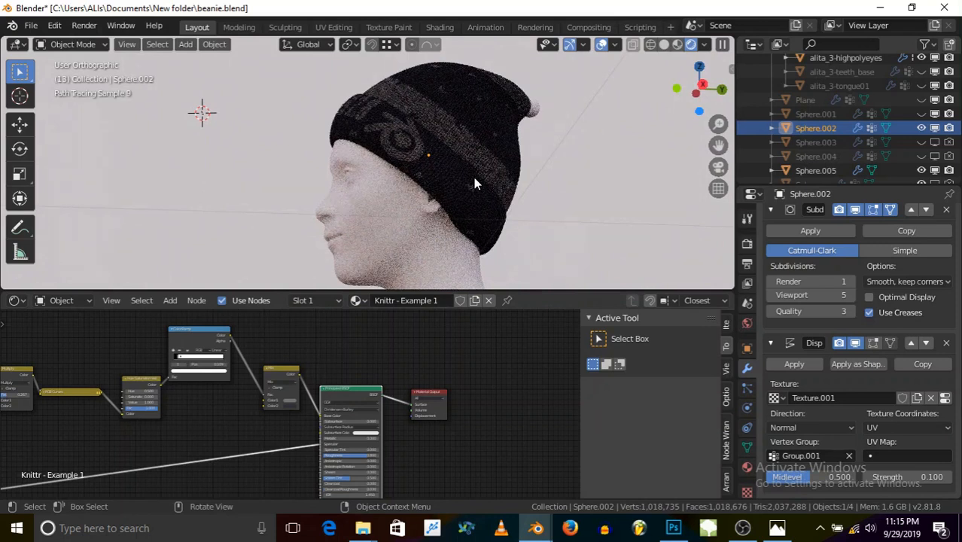
mouse_move(494, 175)
middle_mouse_down()
mouse_move(446, 174)
mouse_move(455, 187)
mouse_move(487, 170)
middle_mouse_up()
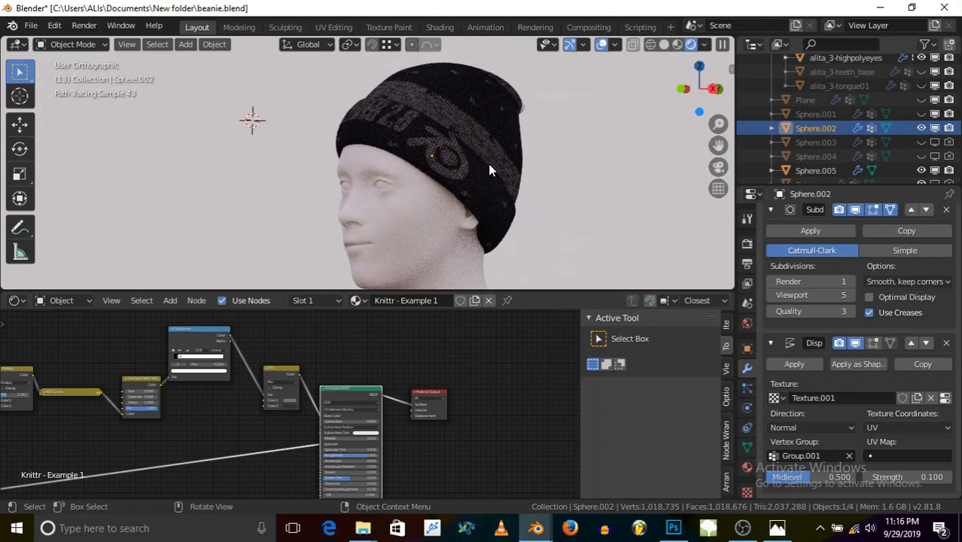
scroll(449, 142, "up", 5)
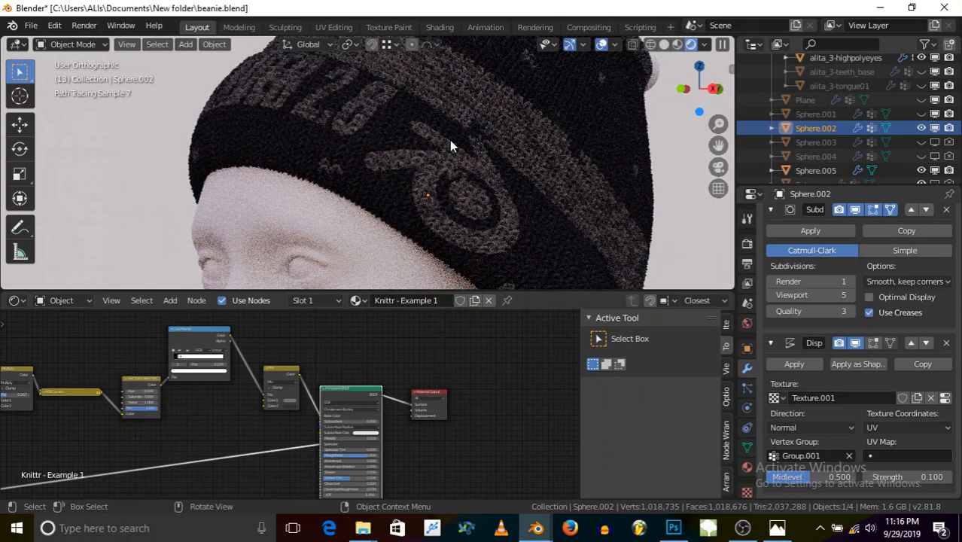
Step: Try lowering the roughness of the beanie's Principled BSDF node to 0.441
middle_click_drag(382, 391, 386, 341)
scroll(328, 441, "up", 5)
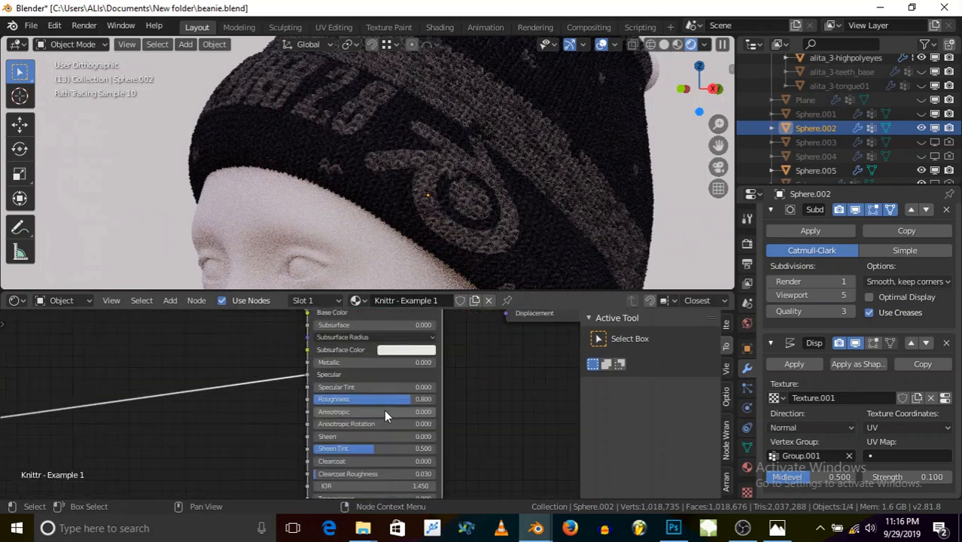
left_click_drag(407, 400, 351, 400)
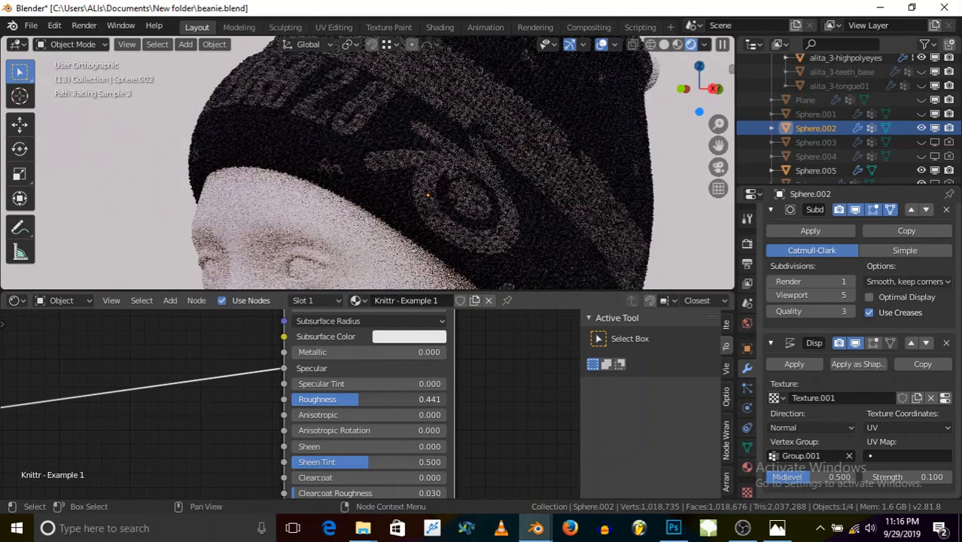
right_click(358, 399)
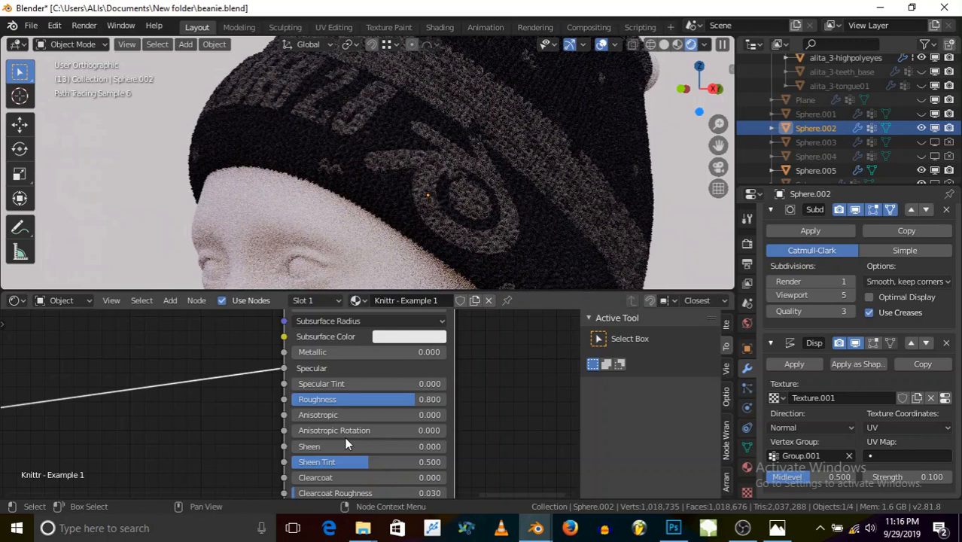
scroll(345, 438, "down", 2)
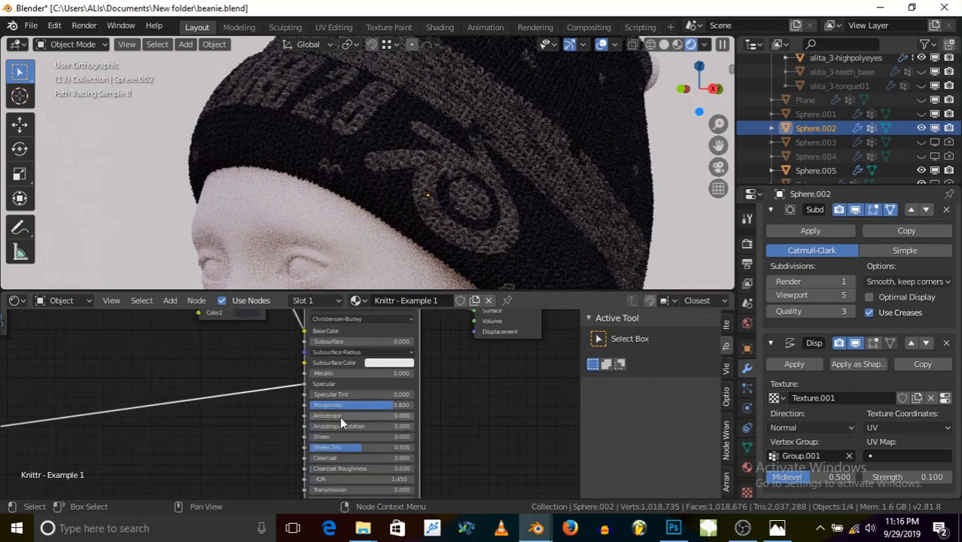
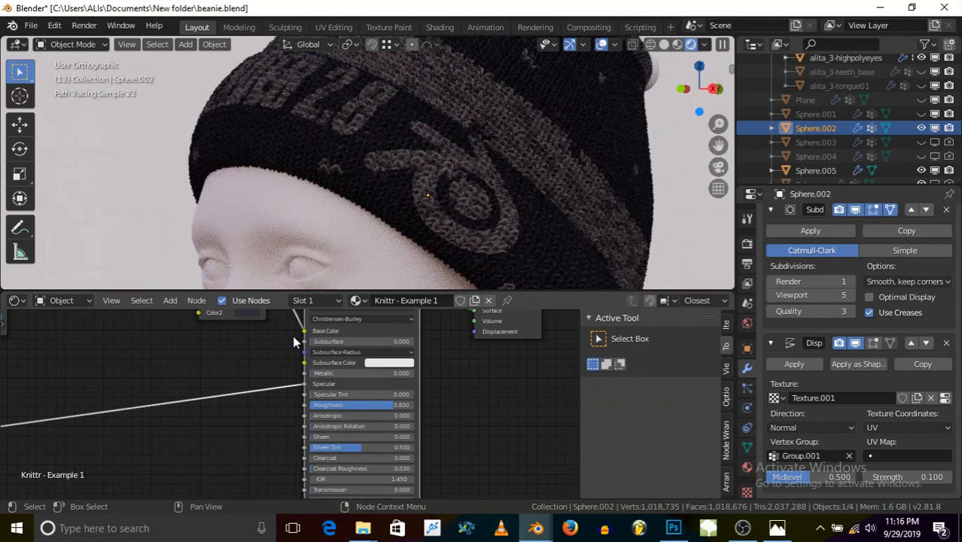
Step: Examine the rendered beanie on the head from the side and from the front
middle_click_drag(410, 189, 348, 200)
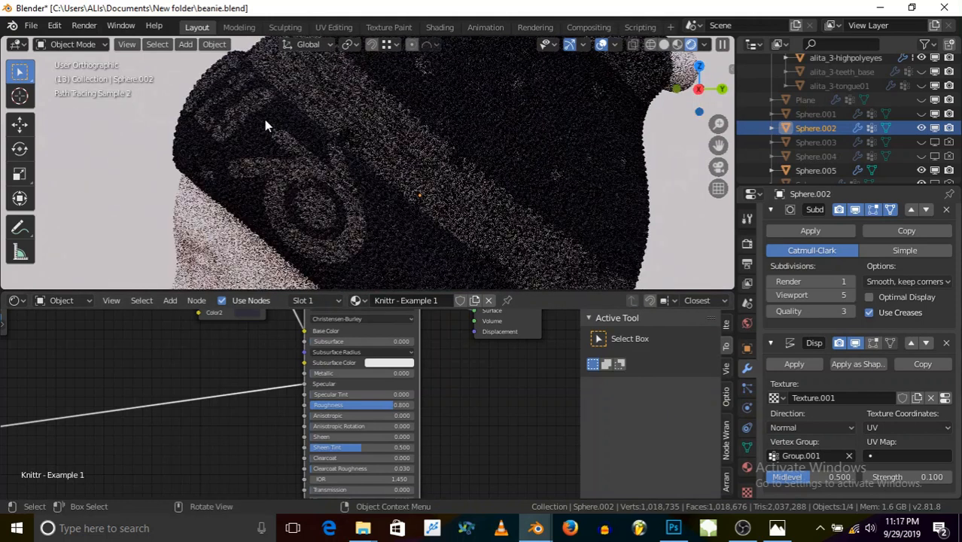
scroll(265, 125, "down", 4)
middle_click_drag(264, 126, 275, 164)
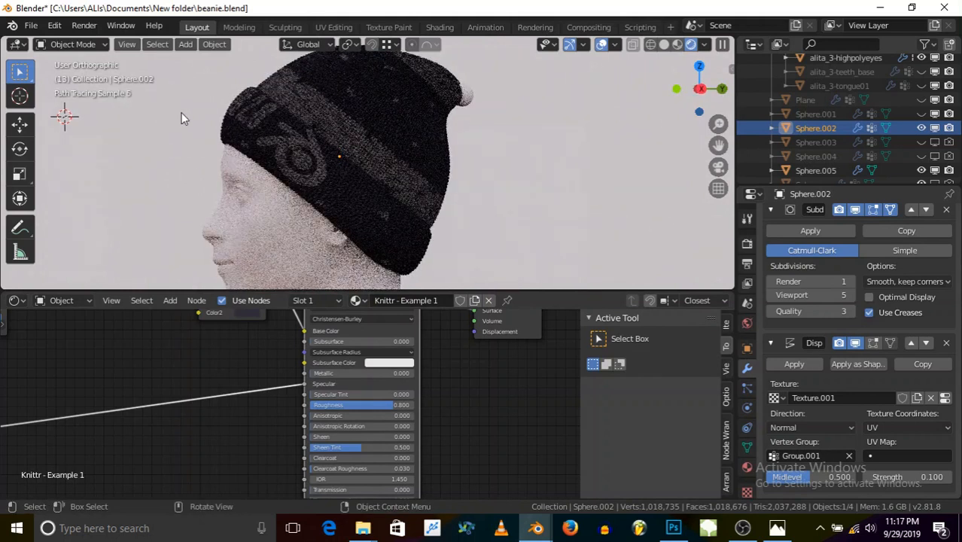
middle_click_drag(259, 114, 293, 119)
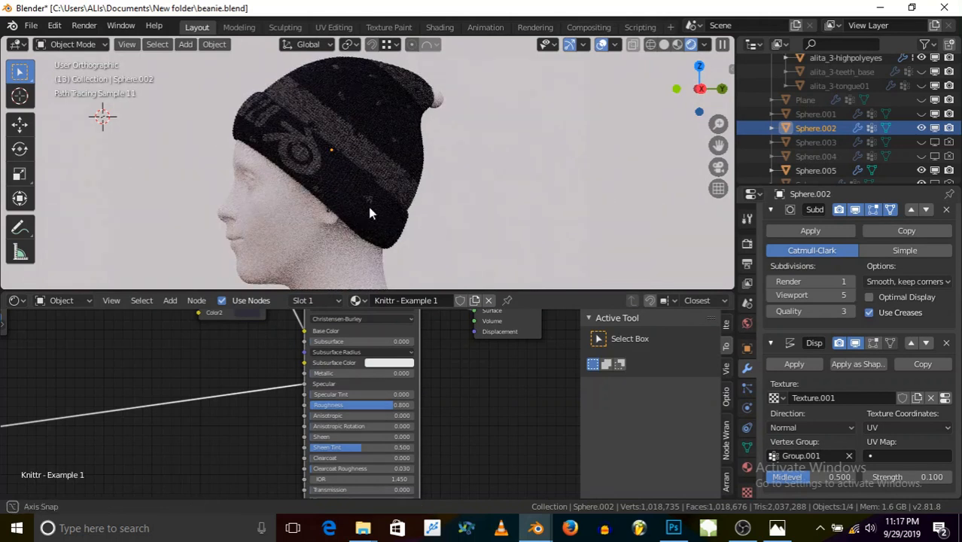
middle_click_drag(338, 211, 407, 217)
Step: Reroute the Multiply node's color output directly into the Hue Saturation Value node's Color input, bypassing the RGB Curves node
scroll(374, 391, "down", 2)
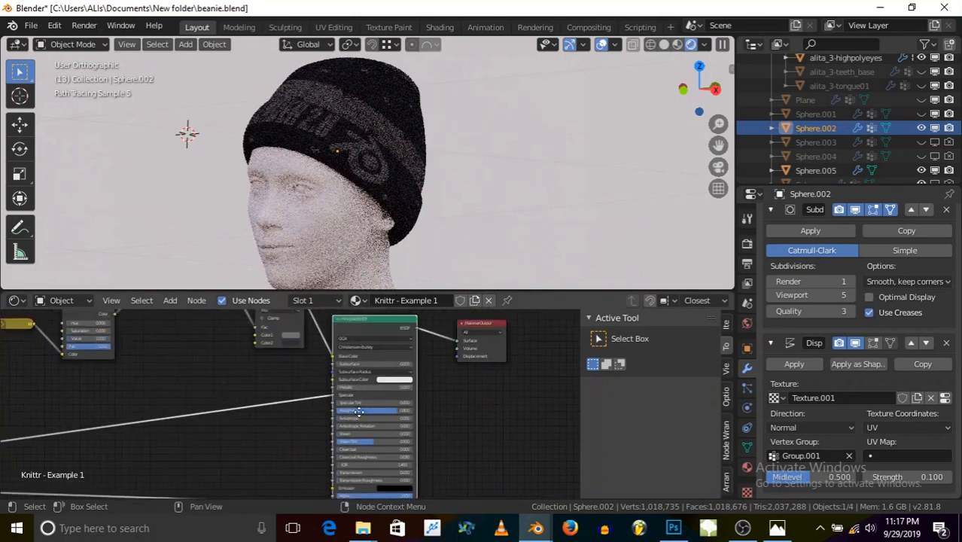
middle_click_drag(359, 412, 409, 486)
scroll(368, 414, "up", 5)
scroll(260, 385, "down", 2)
scroll(258, 381, "down", 2)
middle_click_drag(36, 395, 183, 410)
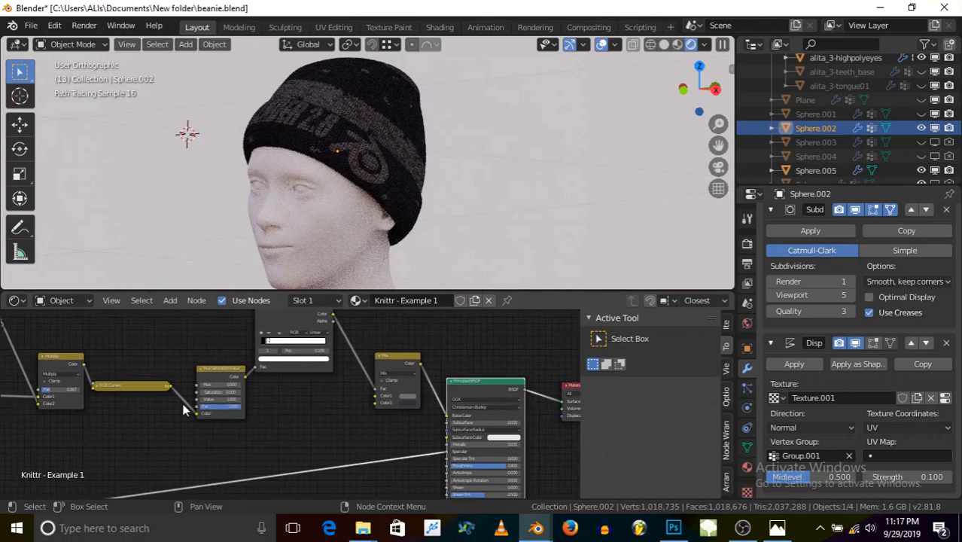
scroll(151, 407, "up", 1)
scroll(84, 390, "up", 1)
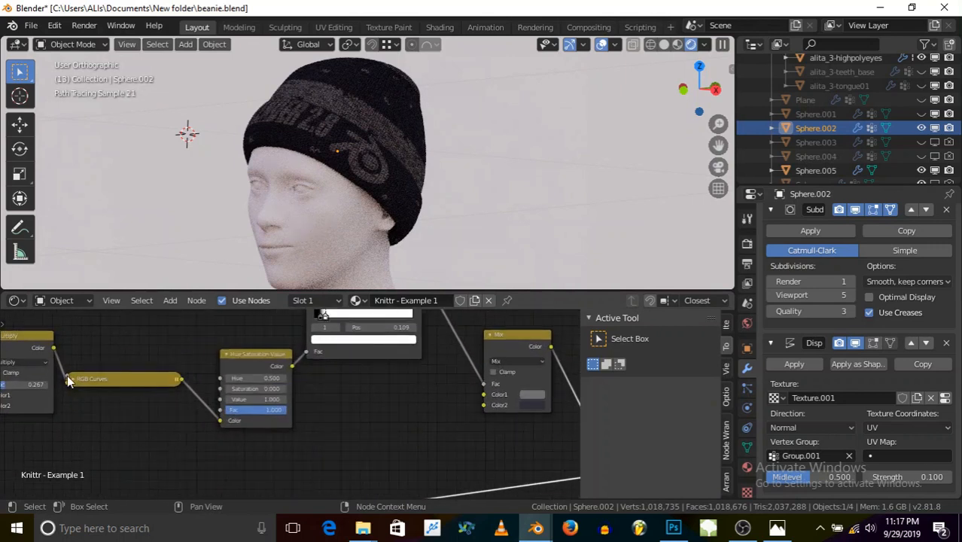
left_click_drag(67, 379, 224, 423)
Step: Move the Hue Saturation Value, ColorRamp and Mix nodes closer to the Multiply node, making room before the Principled BSDF
scroll(198, 402, "down", 2)
middle_click_drag(283, 417, 245, 429)
left_click_drag(179, 379, 96, 386)
left_click_drag(233, 331, 147, 337)
left_click_drag(383, 373, 276, 379)
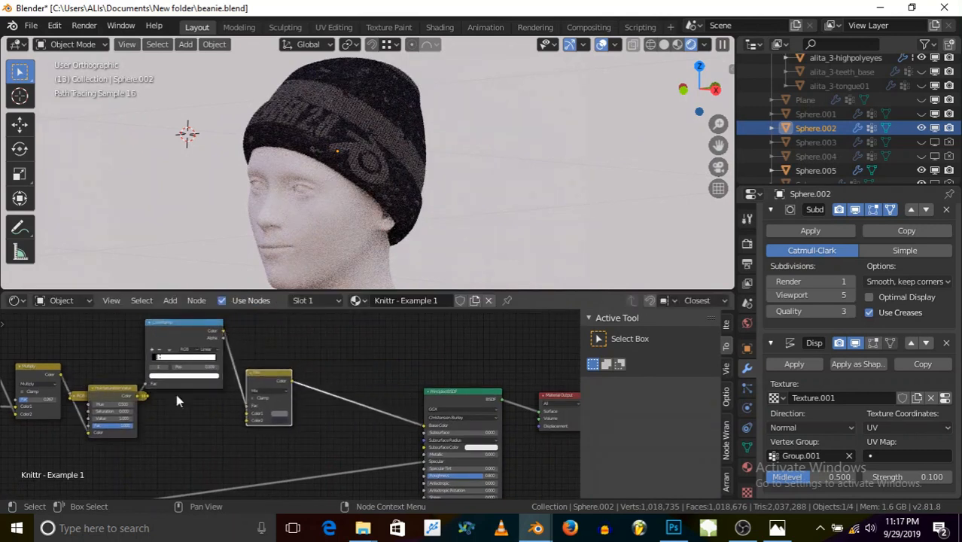
Step: Insert the RGB Curves node between the Mix node and the Principled BSDF's Base Color, and expand it
left_click_drag(81, 394, 331, 391)
scroll(372, 400, "up", 1)
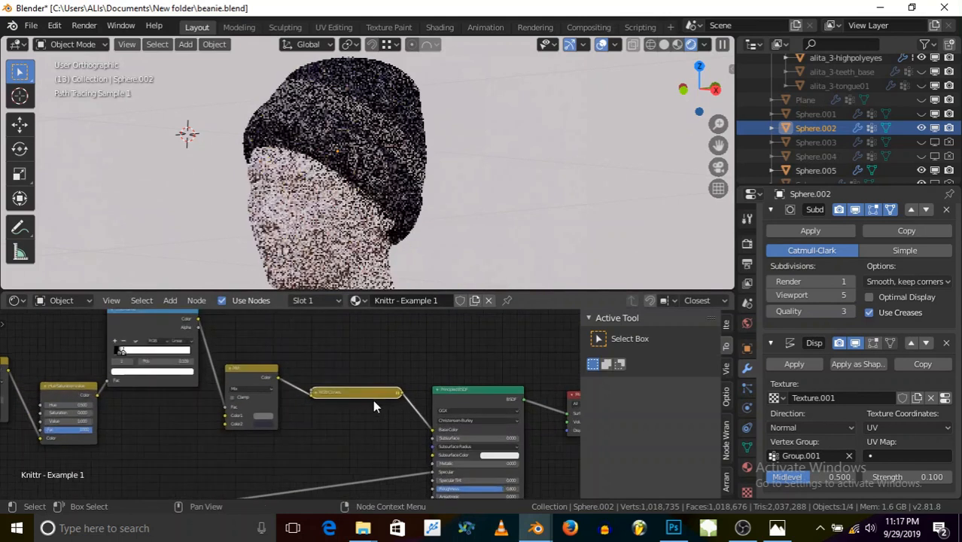
left_click(313, 390)
scroll(329, 411, "up", 1)
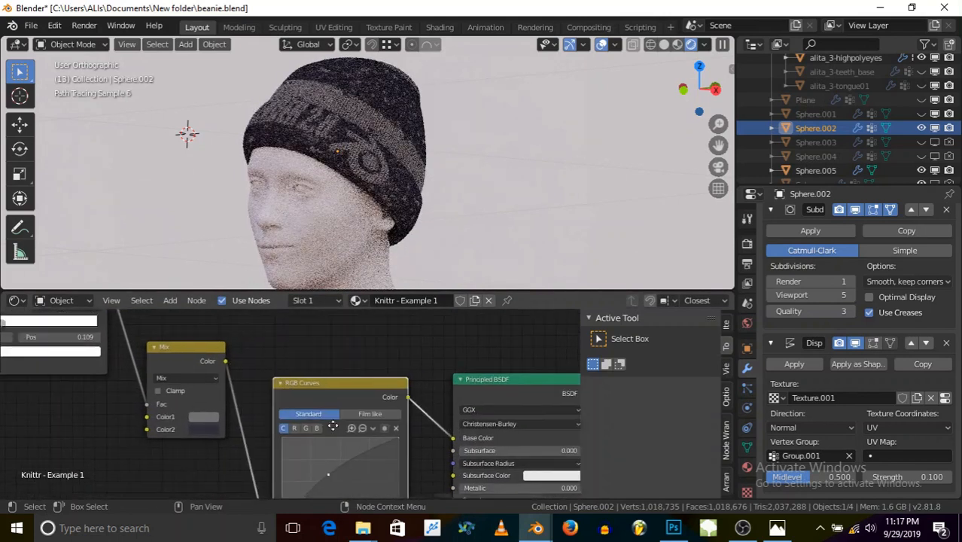
middle_click_drag(332, 426, 307, 426)
scroll(335, 100, "up", 6)
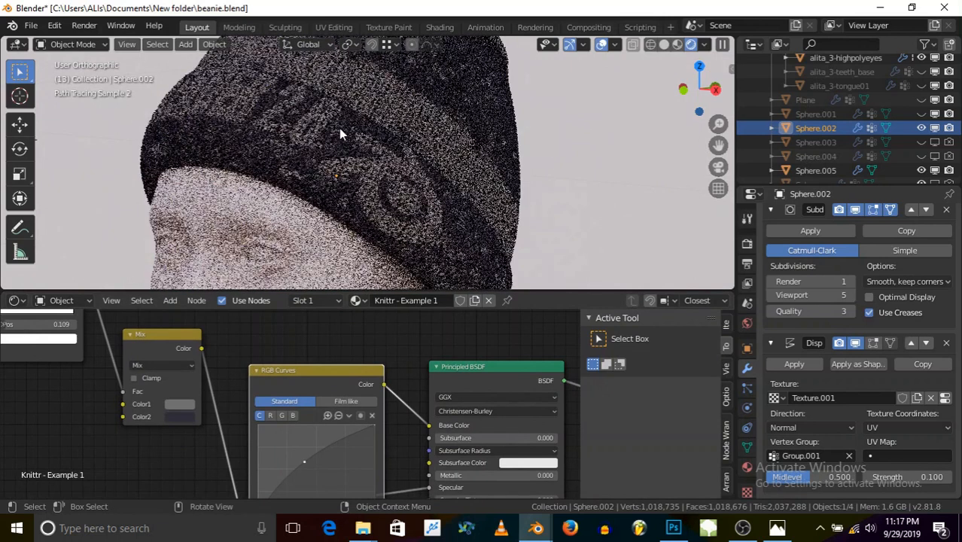
Step: Move the ColorRamp's white stop closer to the black one and place the black stop at position 0.014
scroll(339, 128, "down", 1)
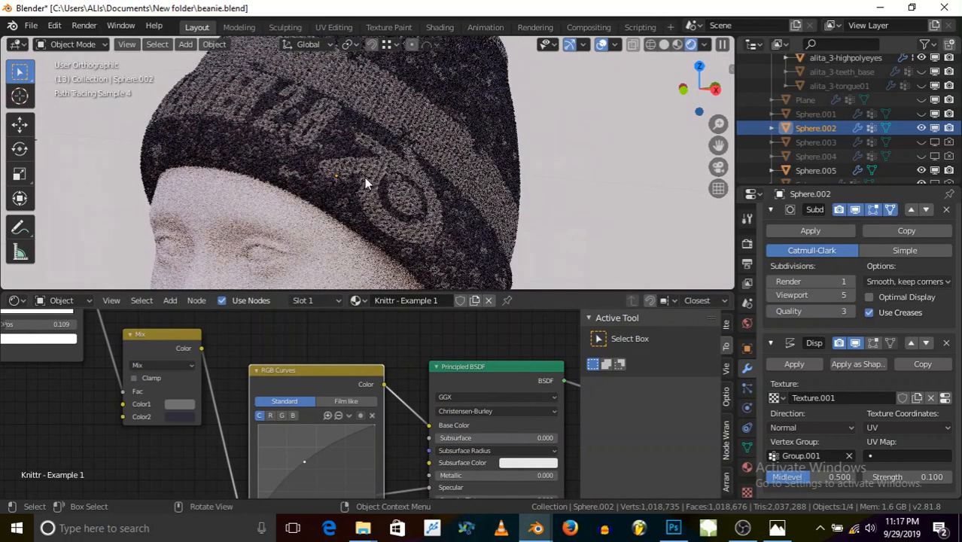
scroll(364, 178, "down", 3)
middle_click_drag(364, 178, 325, 201)
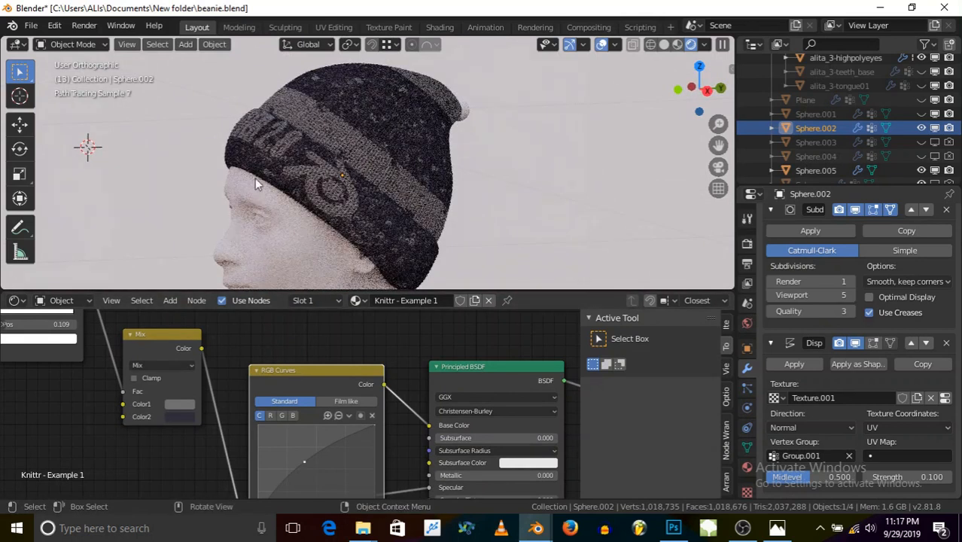
scroll(276, 159, "down", 2)
scroll(218, 238, "up", 1)
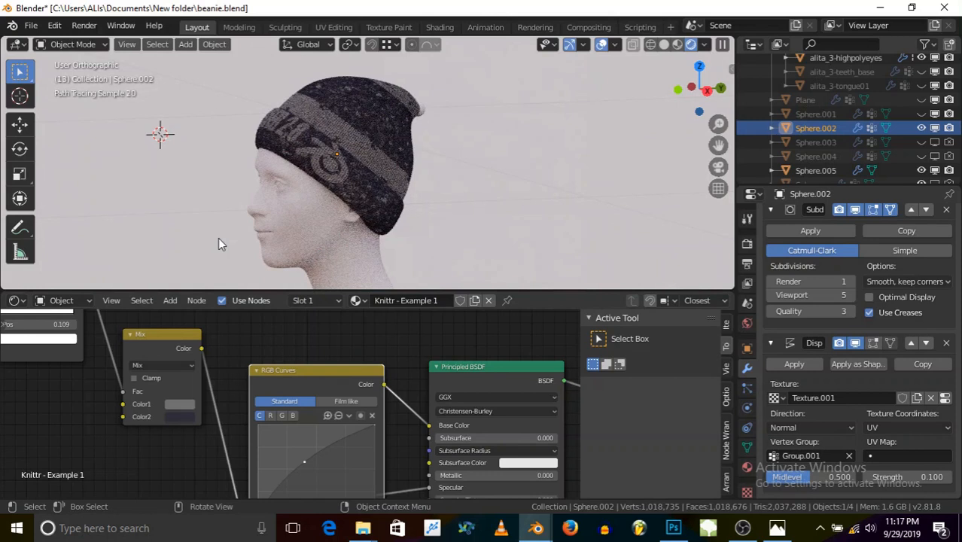
middle_click_drag(121, 395, 225, 417)
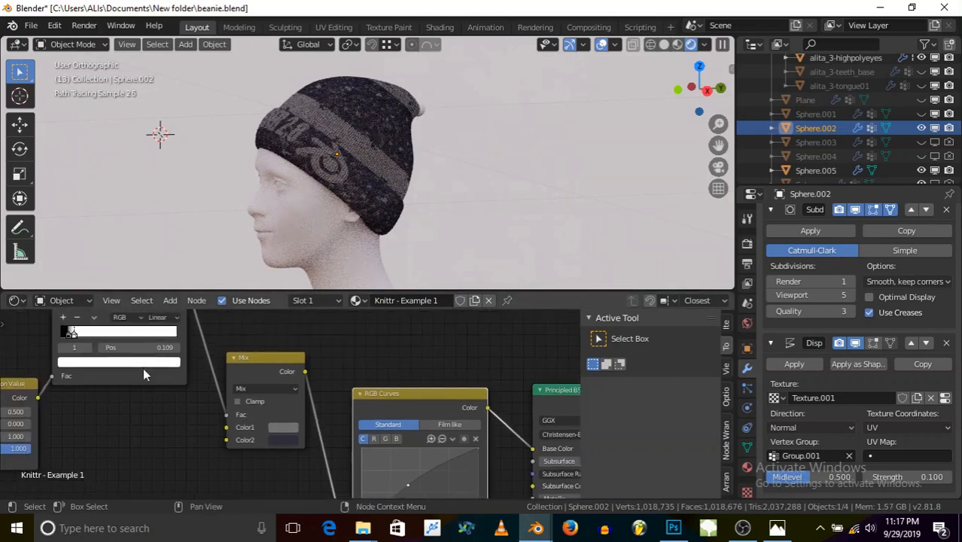
middle_click_drag(83, 349, 155, 402)
scroll(146, 392, "up", 5)
scroll(140, 387, "up", 3)
left_click_drag(131, 382, 119, 382)
middle_click_drag(118, 385, 155, 391)
mouse_move(155, 391)
left_mouse_down()
mouse_move(141, 390)
mouse_move(182, 386)
mouse_move(153, 390)
left_mouse_up()
left_click(148, 391)
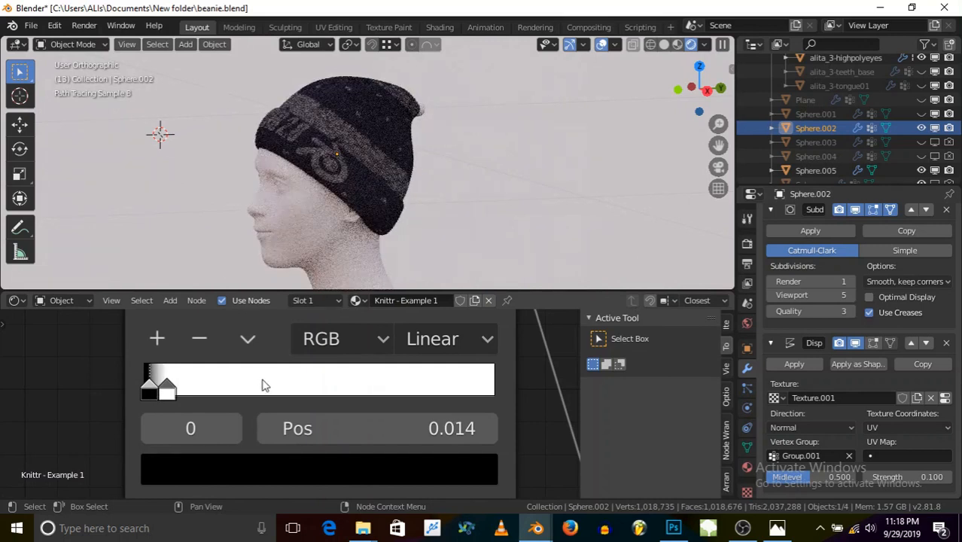
Step: Adjust the middle control point of the RGB Curves node before the Principled BSDF to lighten the knit colors slightly
scroll(256, 388, "down", 1)
scroll(258, 385, "down", 6)
middle_click_drag(259, 386, 150, 362)
scroll(346, 128, "up", 4)
scroll(347, 129, "up", 3)
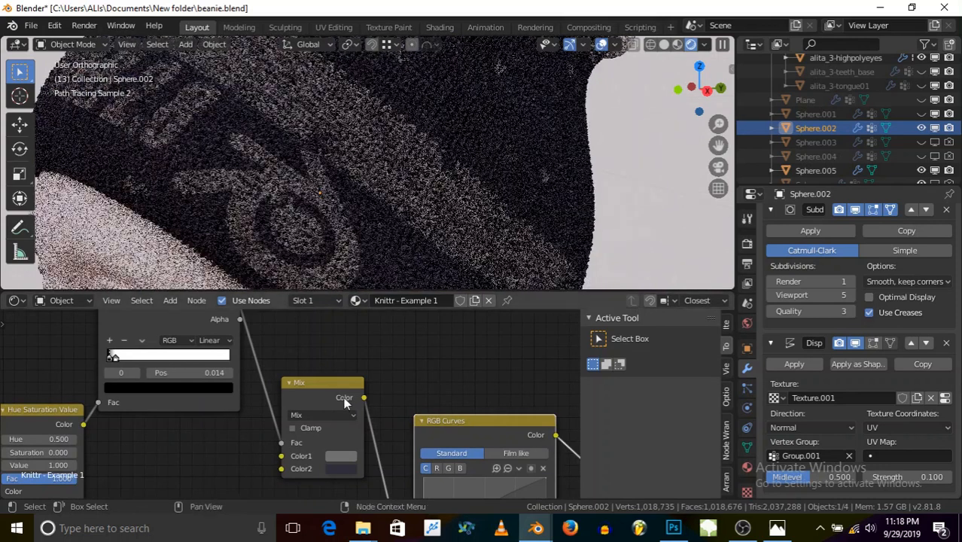
scroll(323, 390, "down", 5)
middle_click_drag(397, 402, 315, 401)
scroll(273, 430, "up", 7)
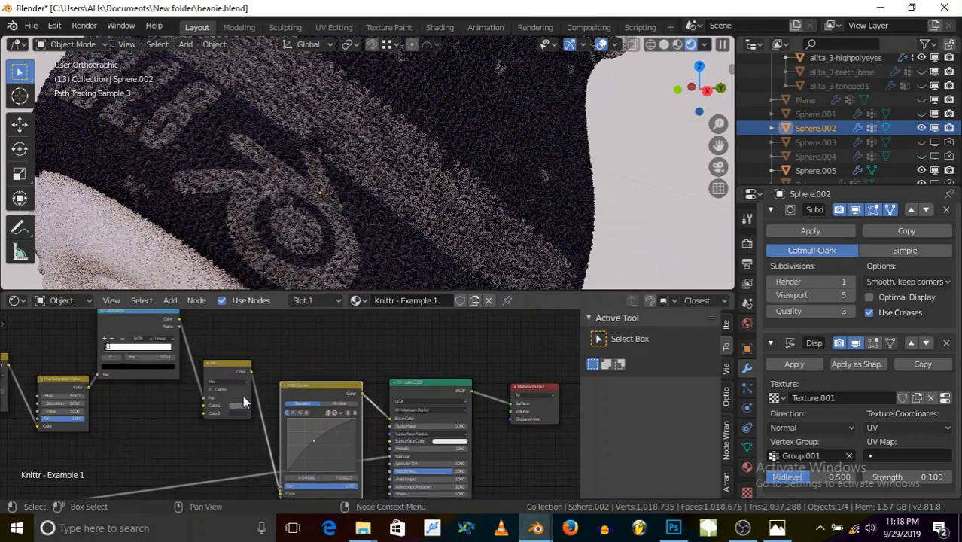
scroll(319, 447, "up", 4)
scroll(319, 450, "up", 2)
left_click_drag(318, 443, 307, 436)
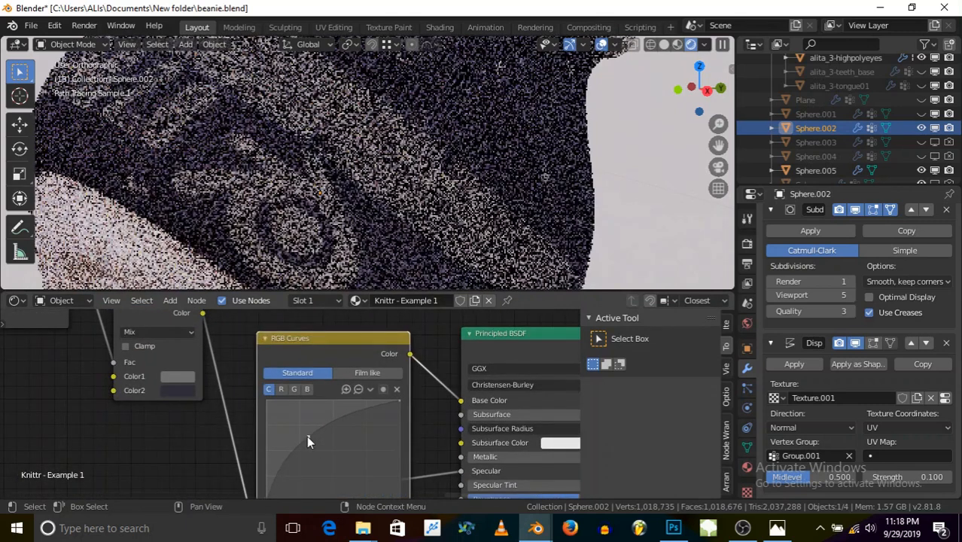
left_click_drag(307, 435, 315, 439)
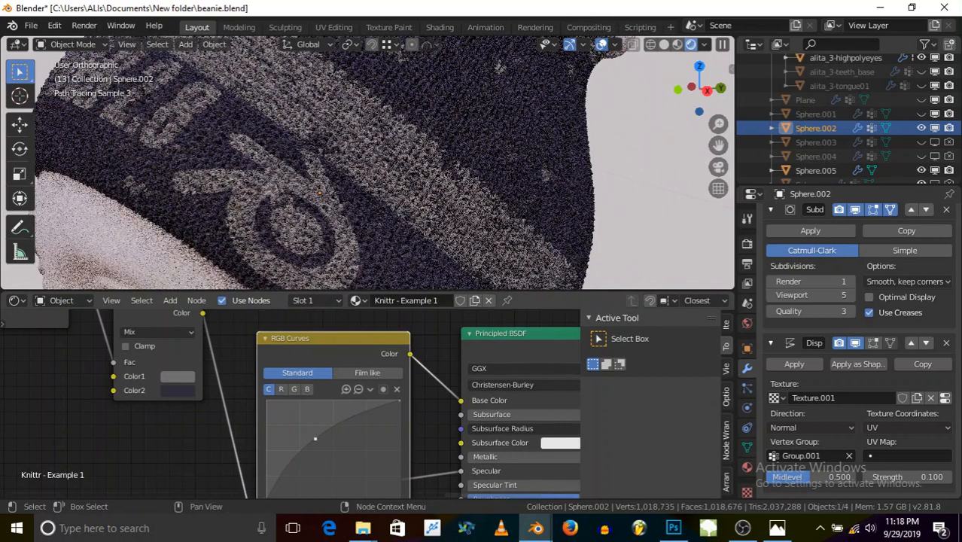
Step: Examine the beanie from the side and front in rendered shading, then inspect its knit relief close up in solid shading
scroll(307, 198, "down", 6)
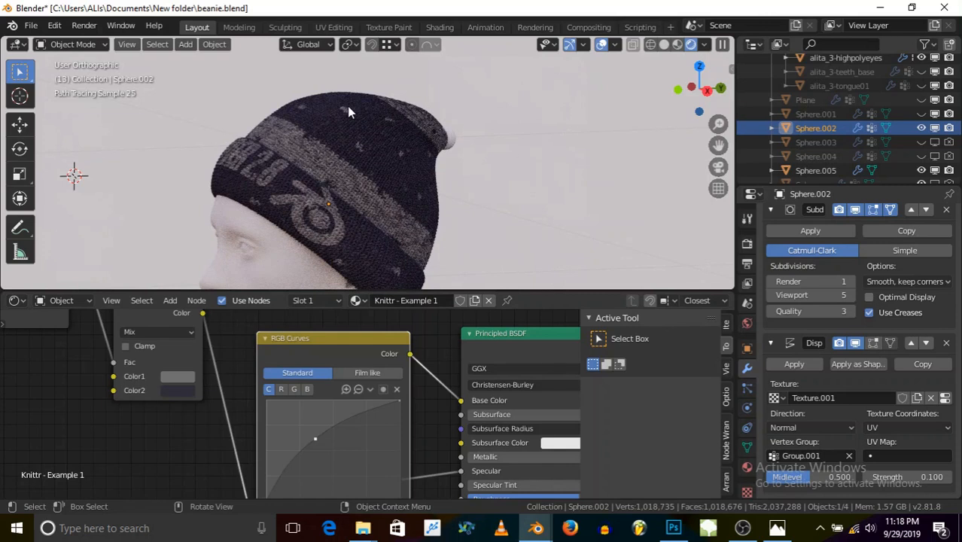
scroll(348, 107, "down", 3)
scroll(372, 228, "up", 1)
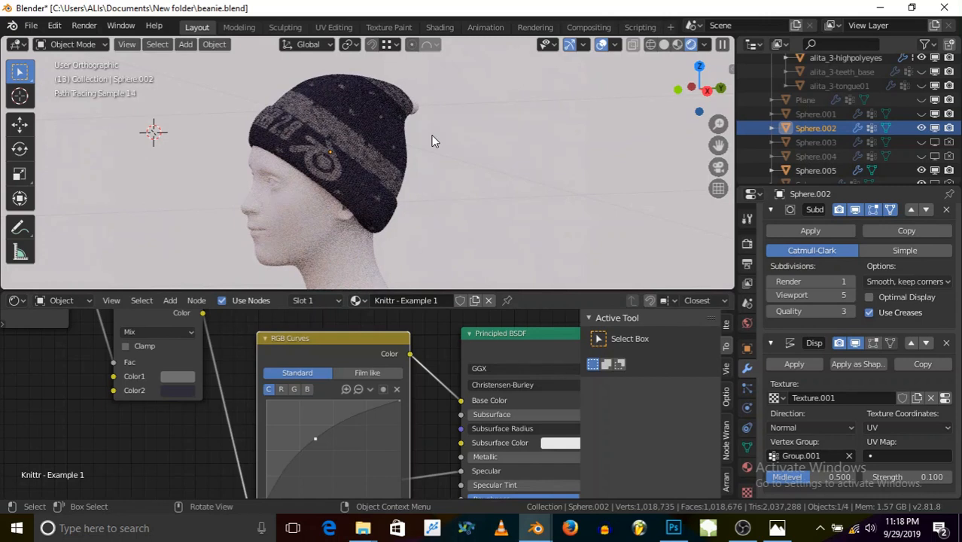
middle_click_drag(379, 171, 406, 171)
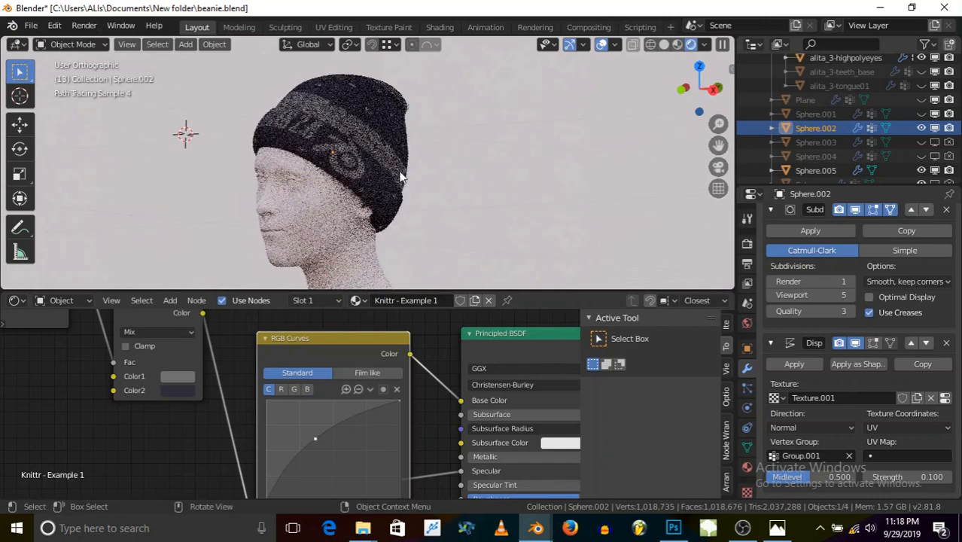
scroll(347, 164, "up", 2)
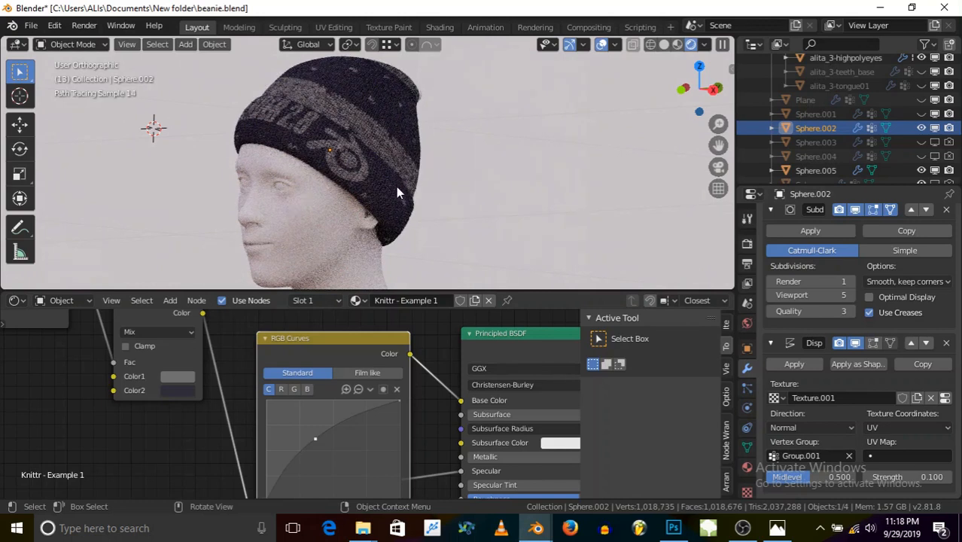
left_click(664, 44)
mouse_move(470, 122)
middle_mouse_down()
mouse_move(408, 165)
mouse_move(362, 179)
mouse_move(354, 119)
middle_mouse_up()
scroll(354, 119, "up", 3)
scroll(355, 119, "up", 3)
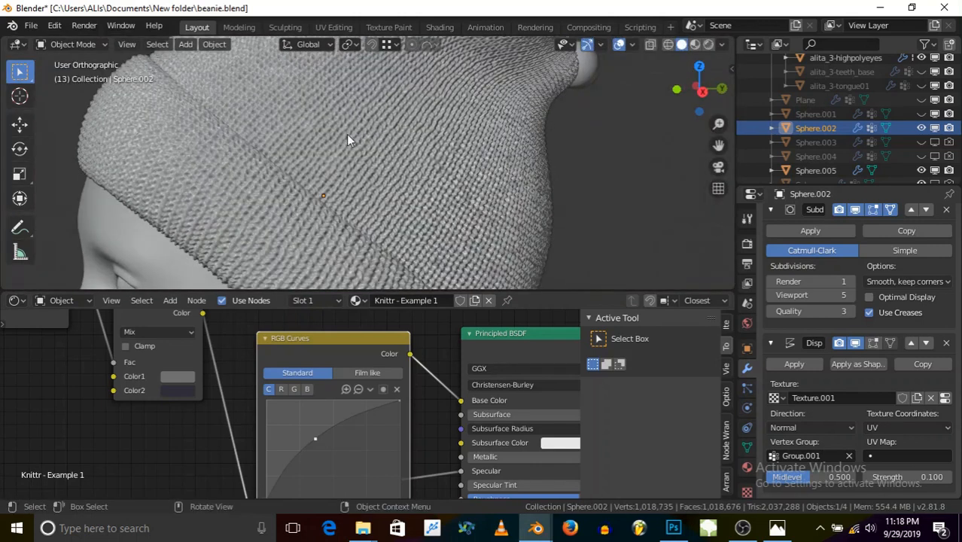
Step: Try a viewport subdivision level of 4 on the beanie and compare it in rendered and solid shading
left_click(770, 295)
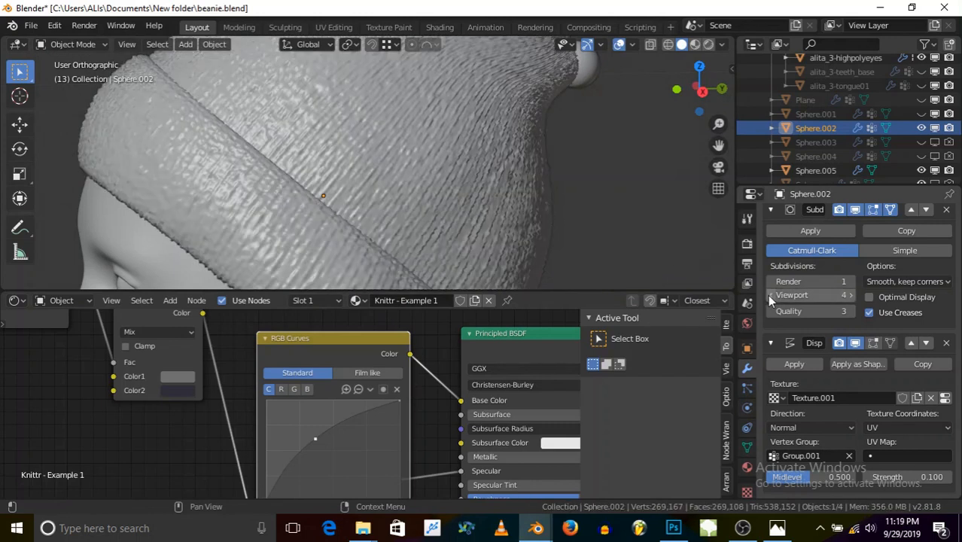
left_click(709, 44)
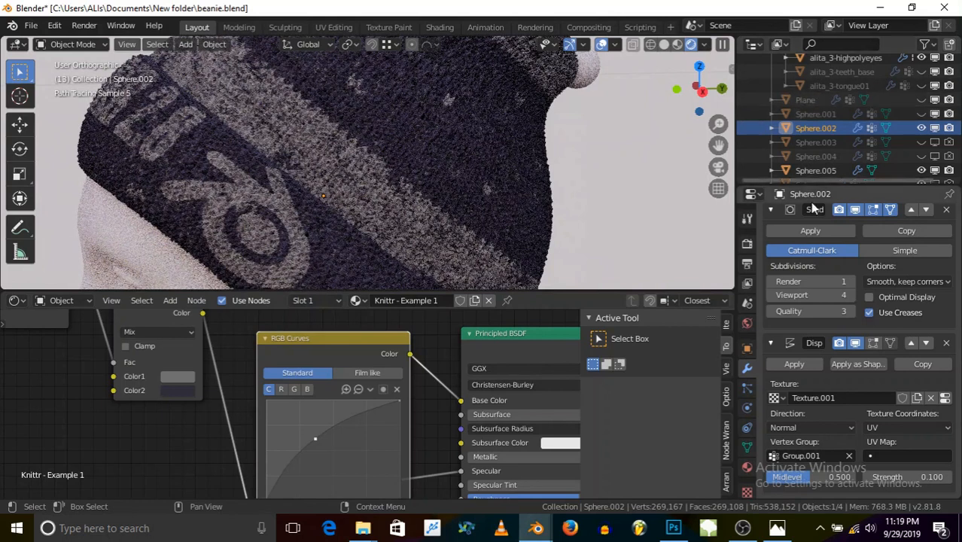
left_click(665, 45)
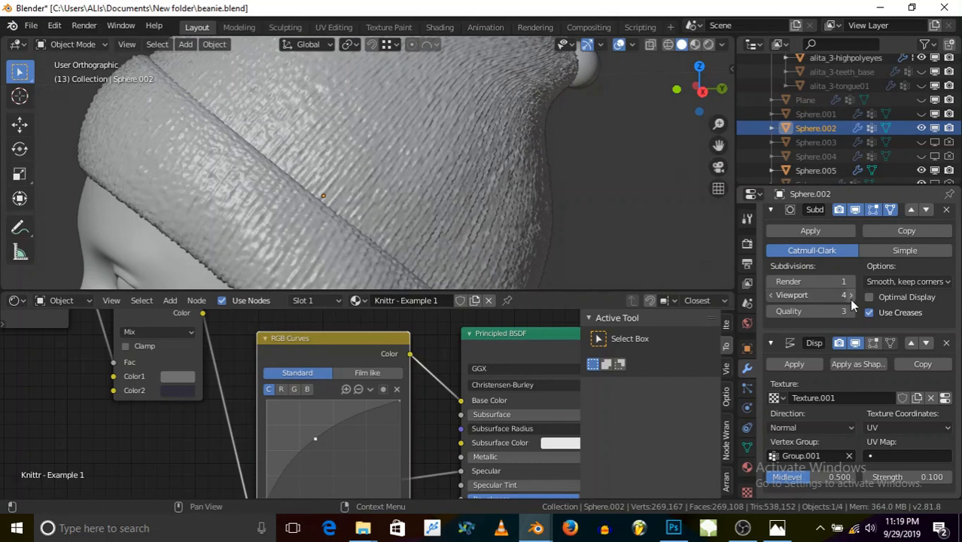
Step: Set the beanie's Subdivision modifier to 5 for both viewport and render, and save the file
key("ctrl+5")
left_click(848, 278)
left_click(849, 278)
scroll(363, 116, "down", 3)
middle_click_drag(363, 117, 366, 172)
scroll(366, 172, "up", 2)
scroll(367, 169, "up", 2)
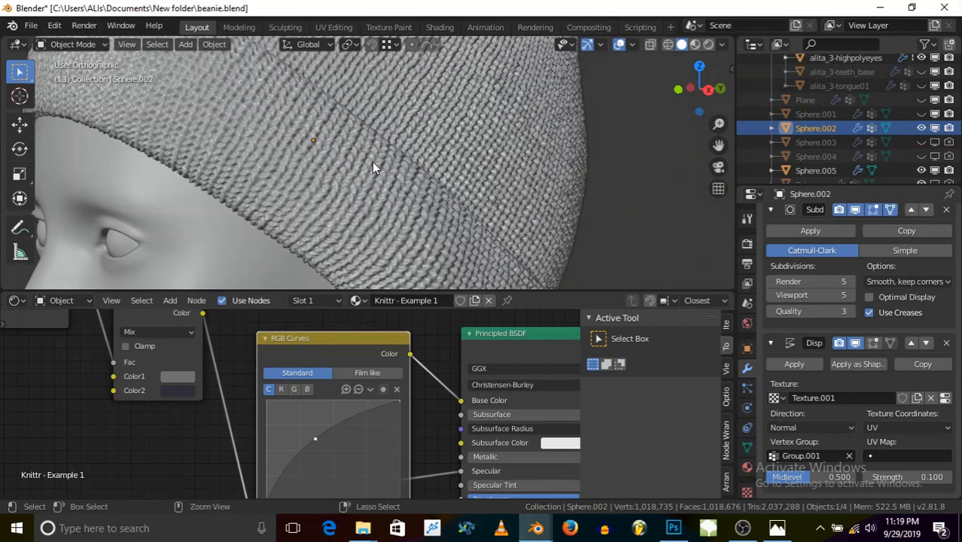
key("ctrl+s")
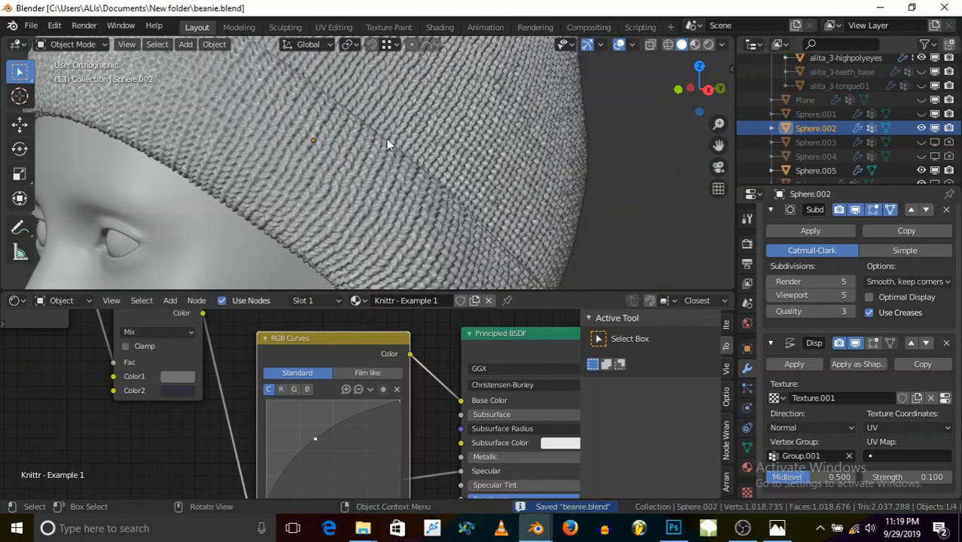
Step: Add a camera to the scene and align it to a three-quarter side view of the head
scroll(386, 138, "down", 5)
middle_click_drag(386, 139, 244, 137)
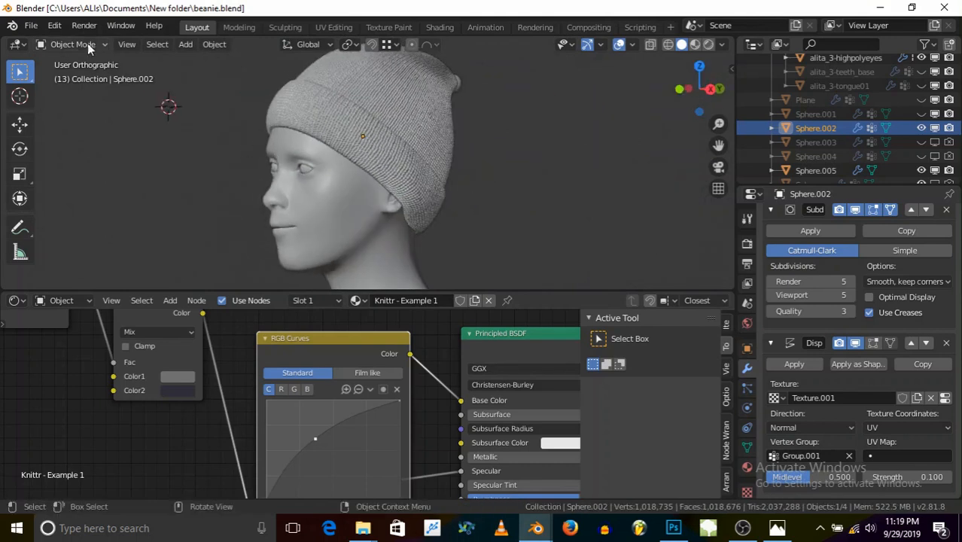
left_click(185, 45)
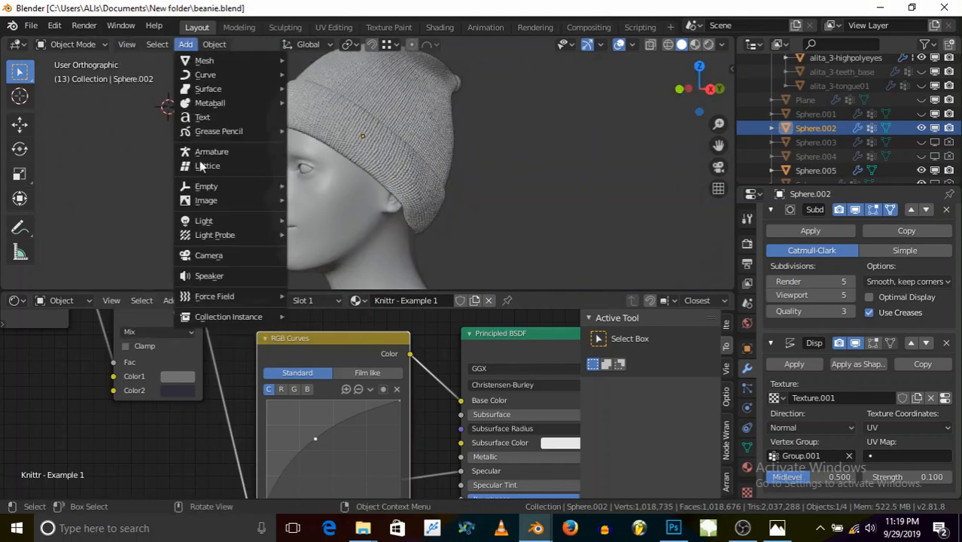
left_click(208, 255)
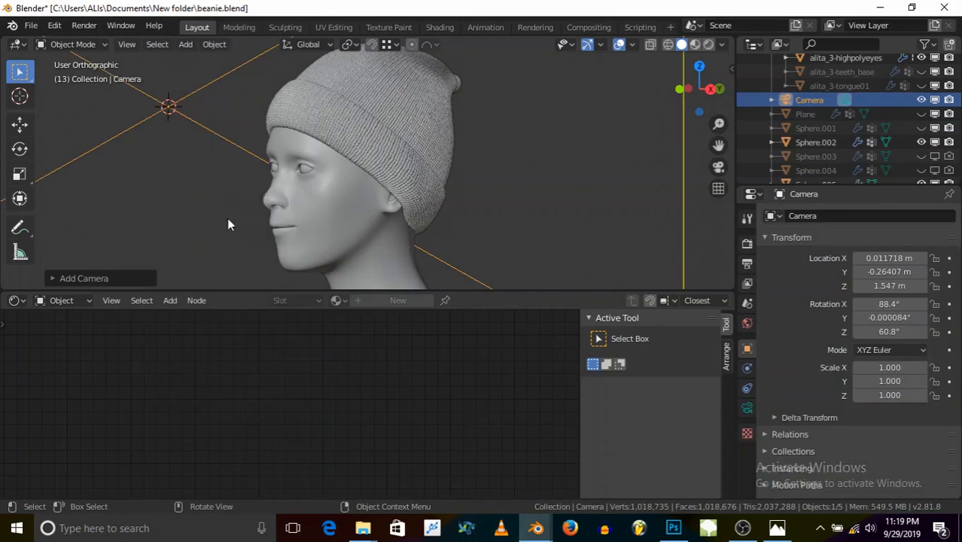
left_click(127, 44)
mouse_move(231, 236)
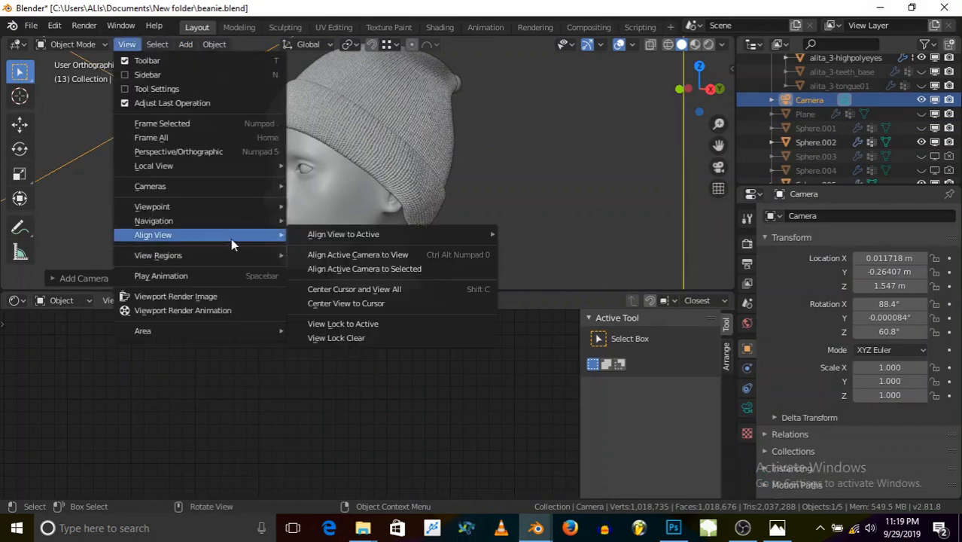
left_click(348, 256)
Step: Pull the camera back along its local Z axis until the whole bust fits inside the frame
key("g")
key("z")
key("z")
left_click(371, 239)
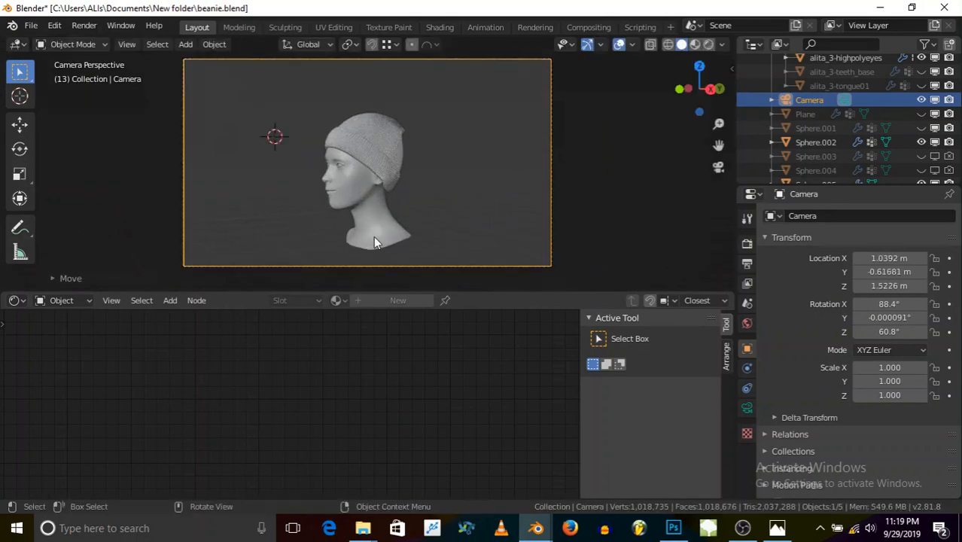
Step: Set the camera's focal length to 150 mm
left_click(747, 407)
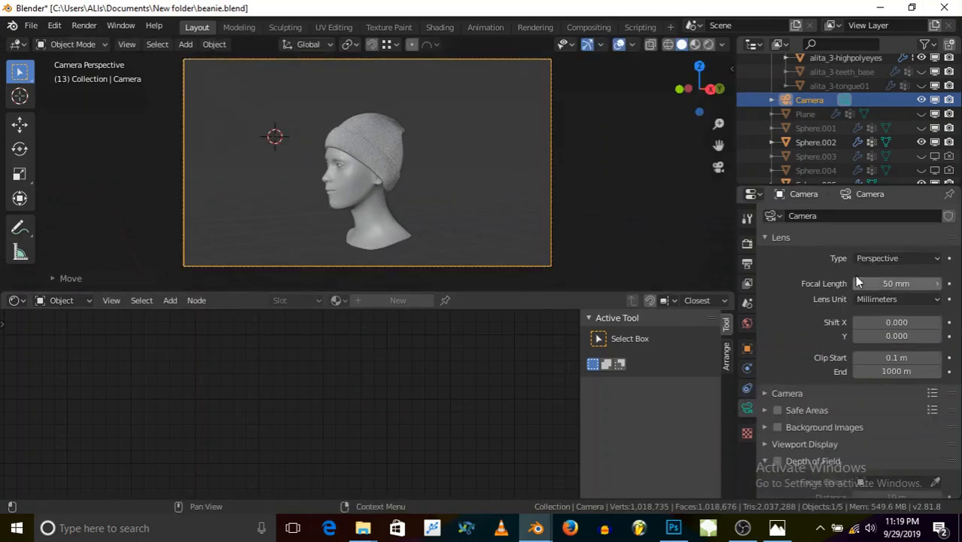
left_click(864, 283)
left_click(854, 280)
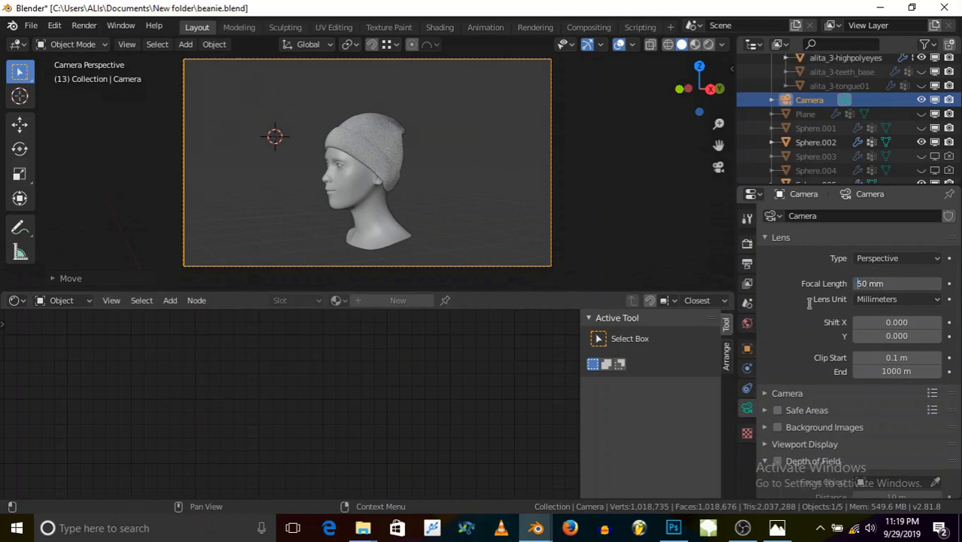
left_click_drag(864, 282, 860, 283)
type("15")
key("Return")
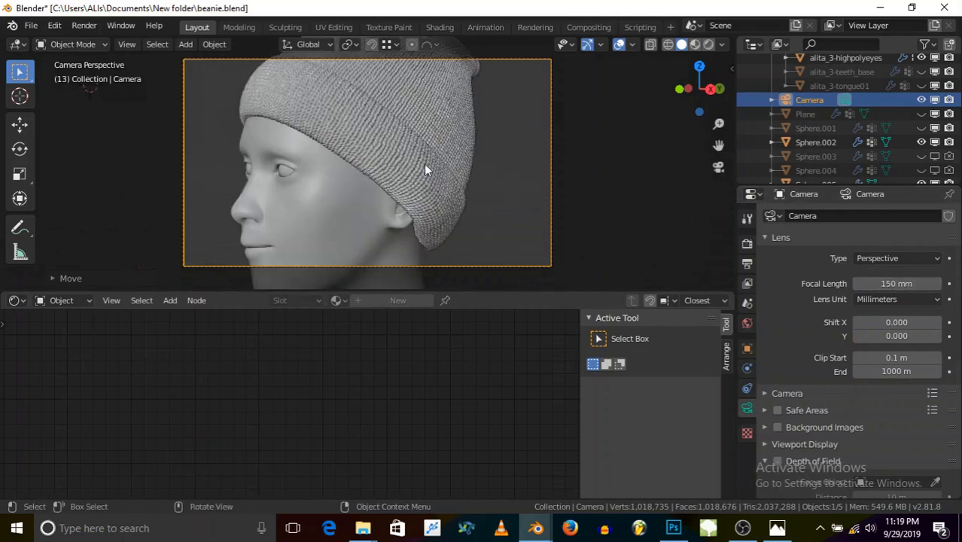
Step: Move the camera farther back along its local Z axis so the head and beanie fit within the frame
key("g")
key("z")
key("z")
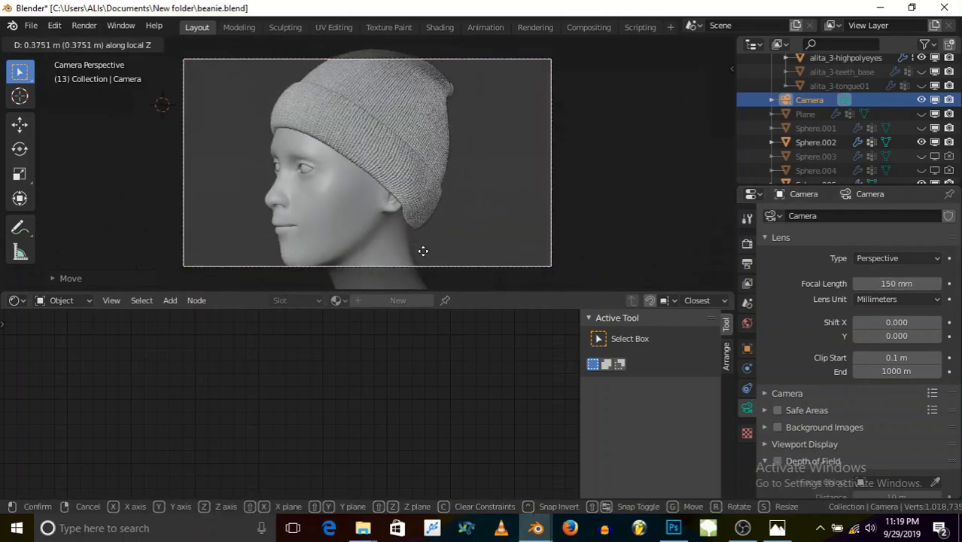
left_click(430, 277)
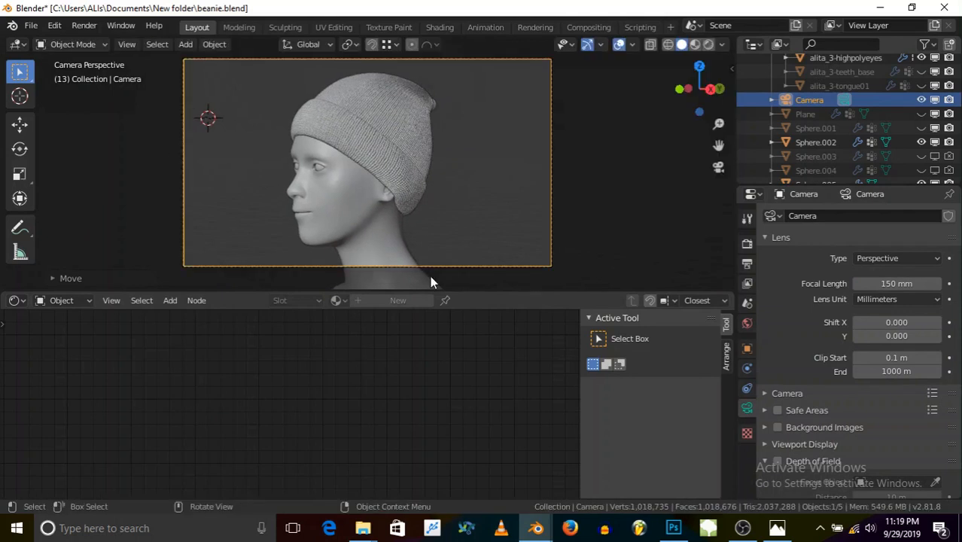
Step: Rotate the camera around the global Z axis and reposition it to frame the head from nearer the front
scroll(432, 95, "up", 1)
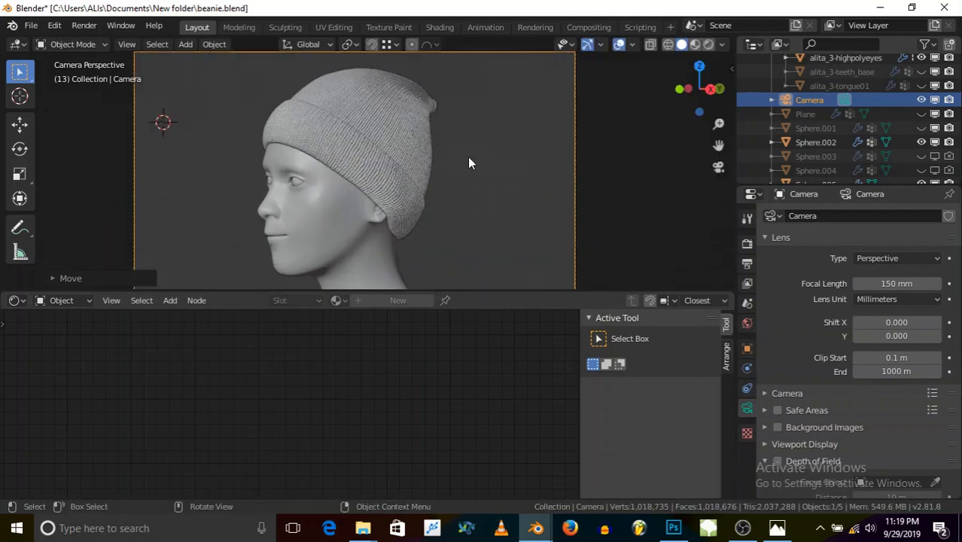
key("r")
key("z")
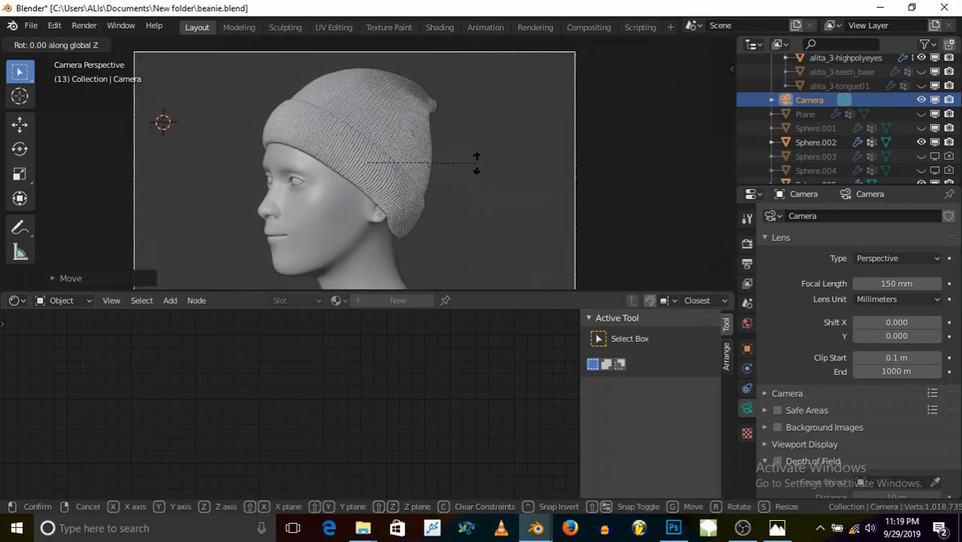
left_click(478, 186)
key("g")
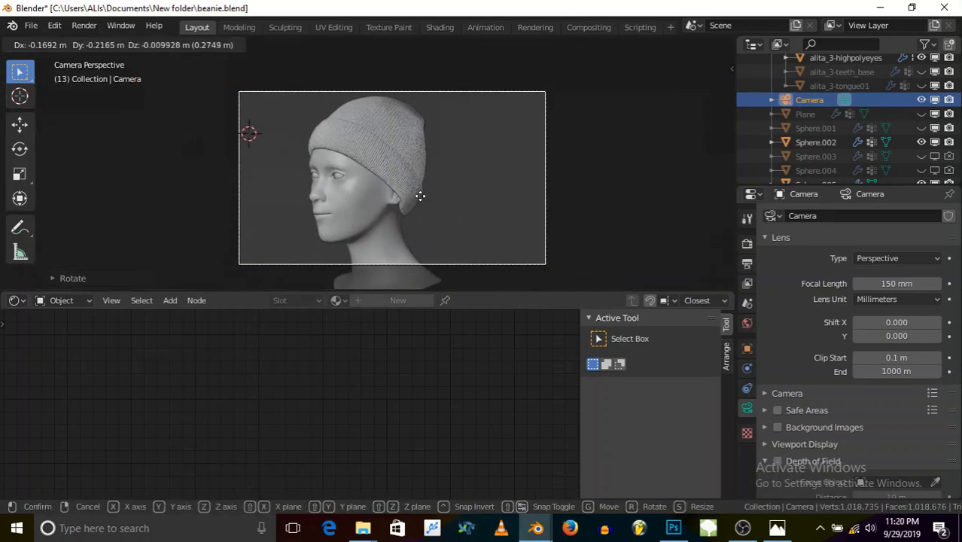
left_click(422, 201)
Step: Rotate the camera around the global Z axis in two passes, repositioning it after each to bring the head back into frame
key("r")
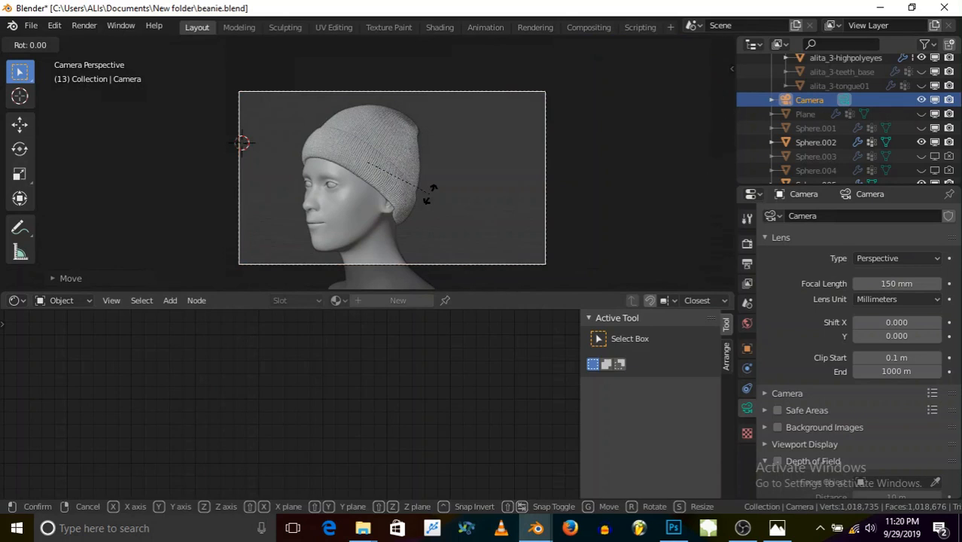
key("z")
left_click(430, 198)
key("g")
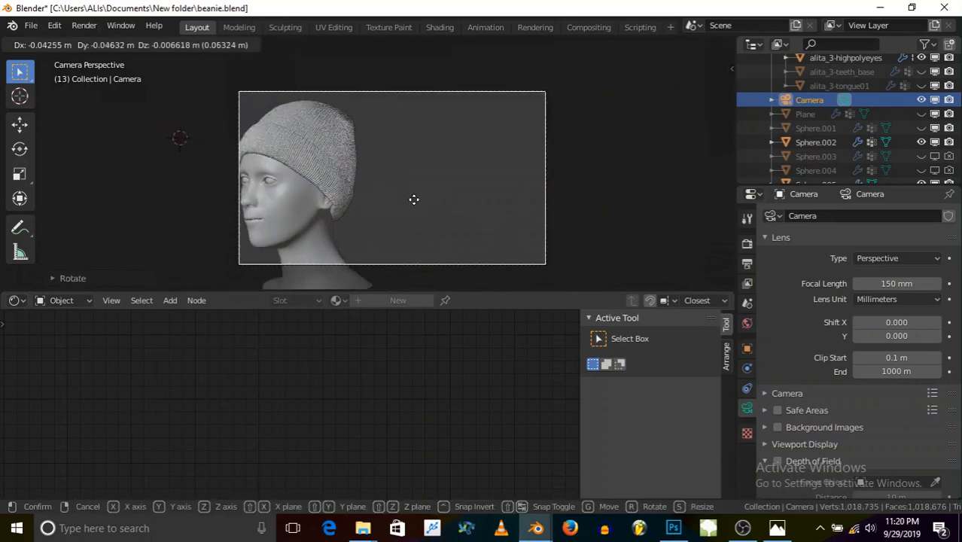
left_click(411, 204)
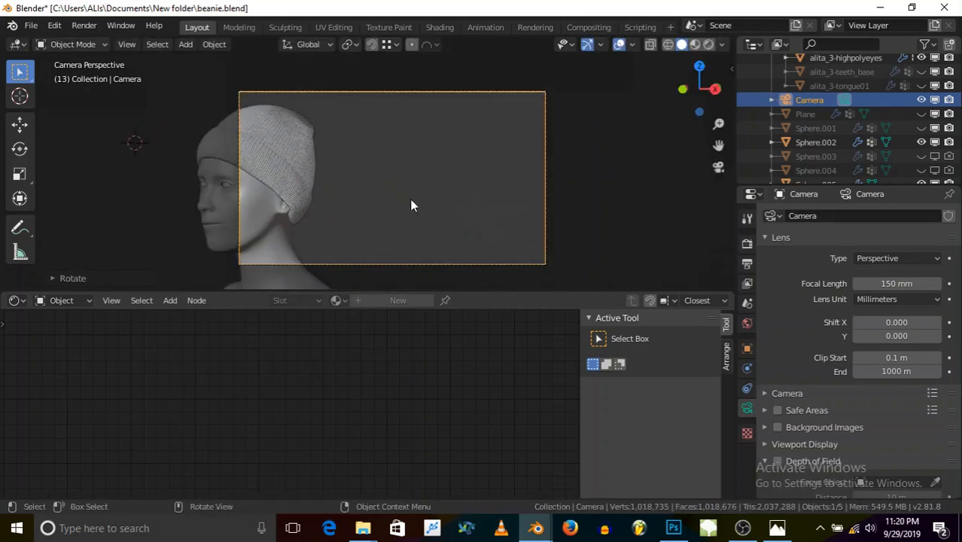
key("r")
key("z")
left_click(427, 197)
key("g")
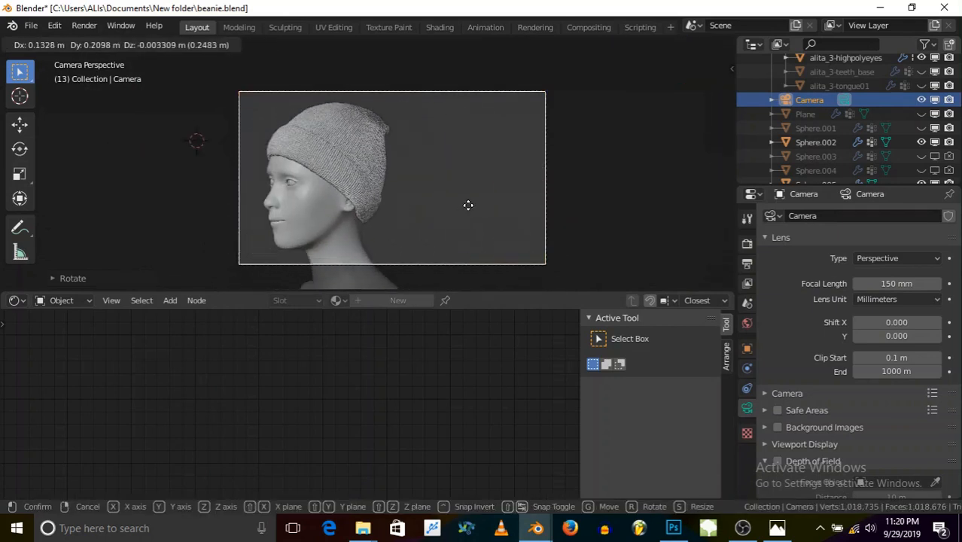
left_click(470, 208)
Step: Turn the camera farther around the global Z axis and shift it so the head sits nearer the frame's middle in a more side-on view
key("r")
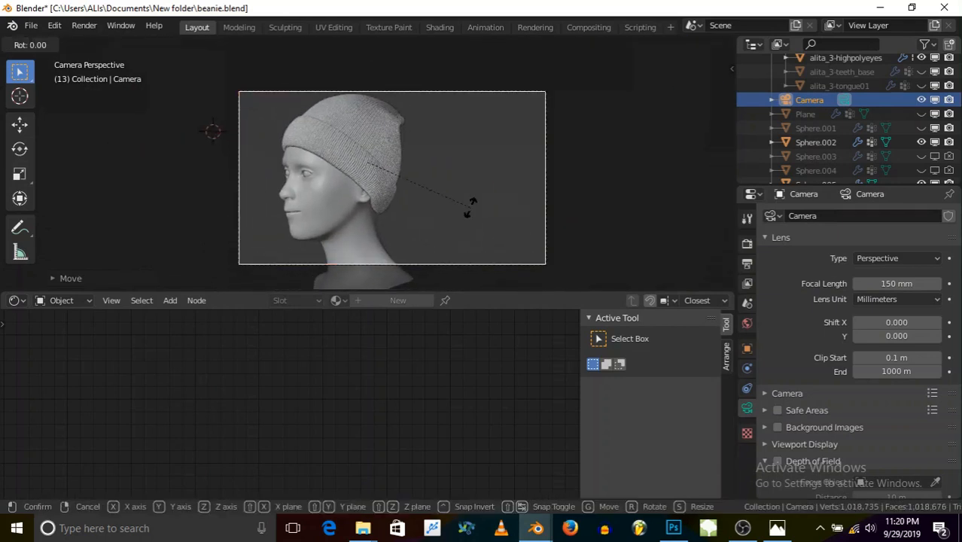
key("z")
left_click(464, 209)
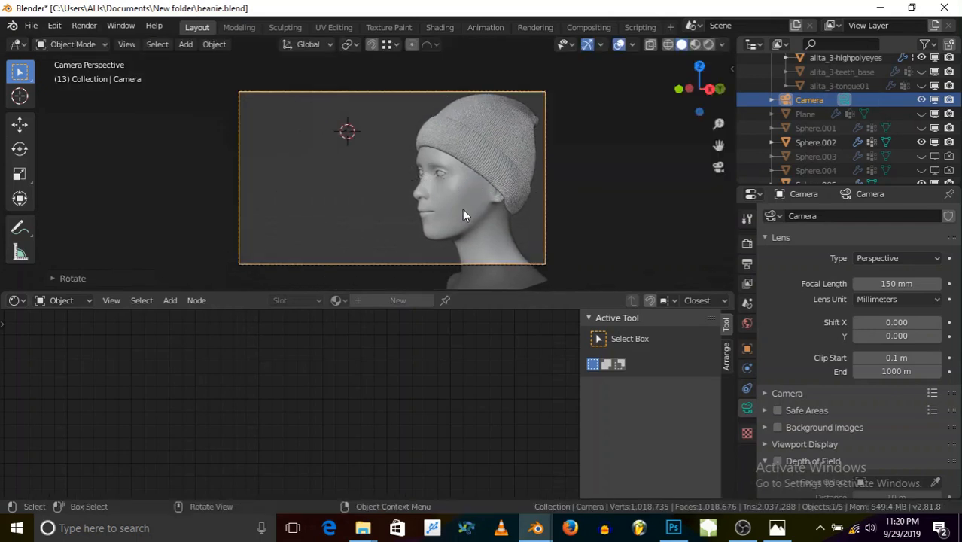
key("g")
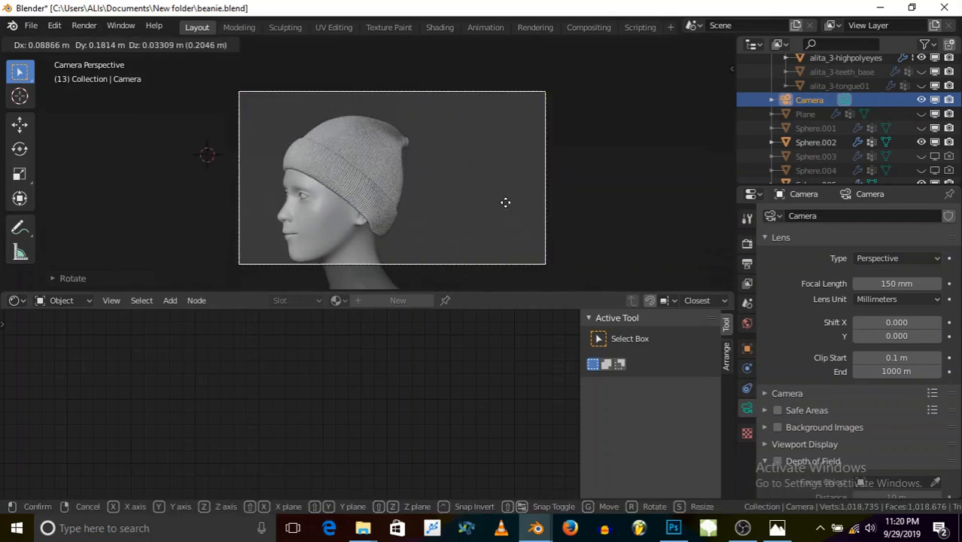
left_click(505, 207)
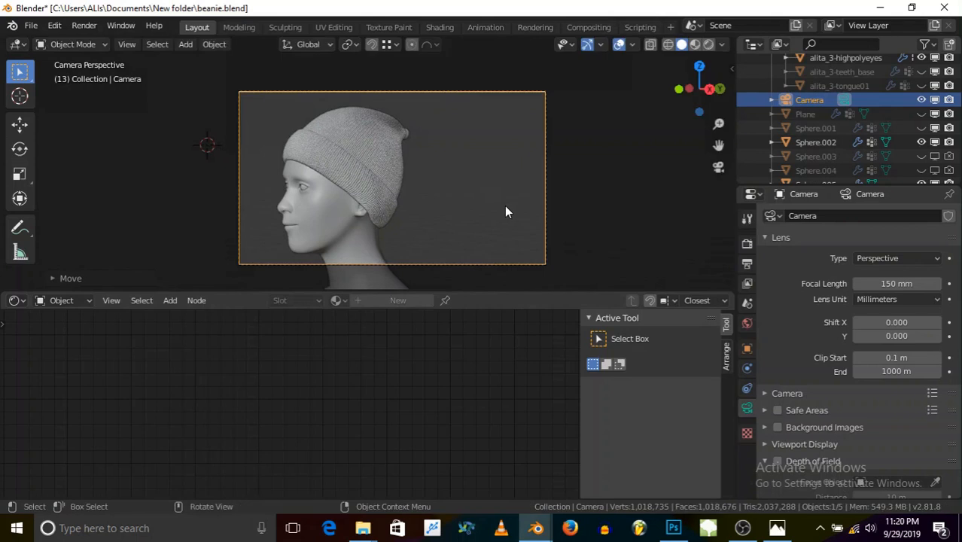
key("g")
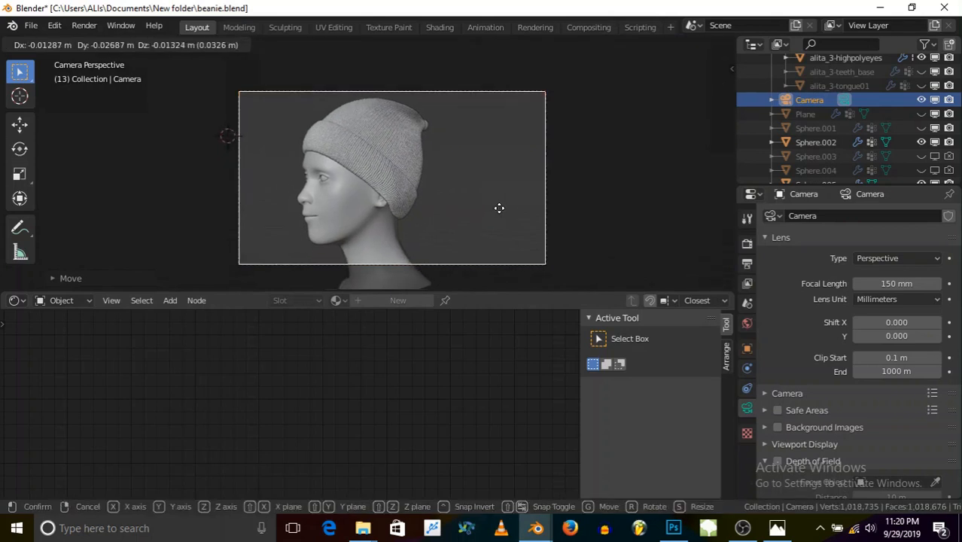
left_click(501, 212)
Step: Refine the camera angle toward the head's profile with two further global Z rotations, recentring the head in the frame after each
key("r")
key("z")
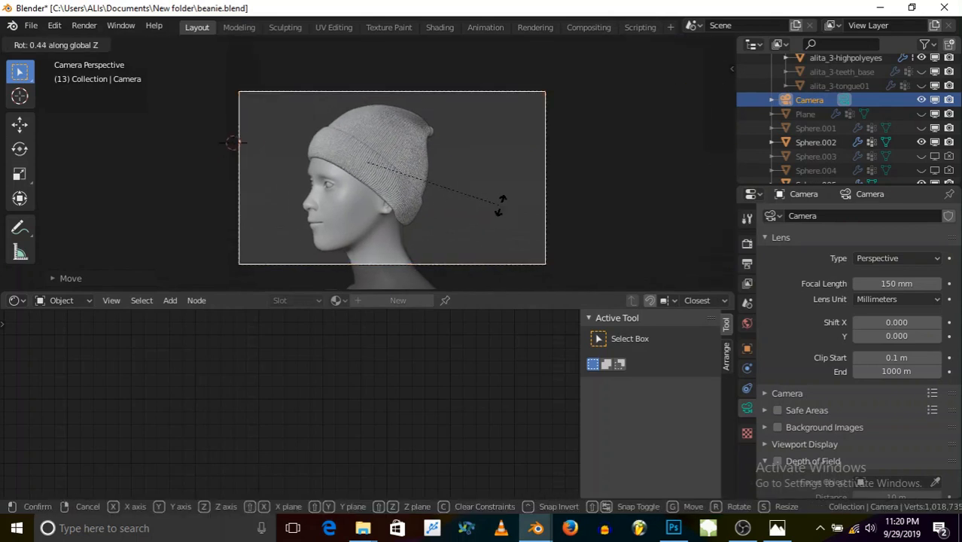
left_click(501, 203)
key("g")
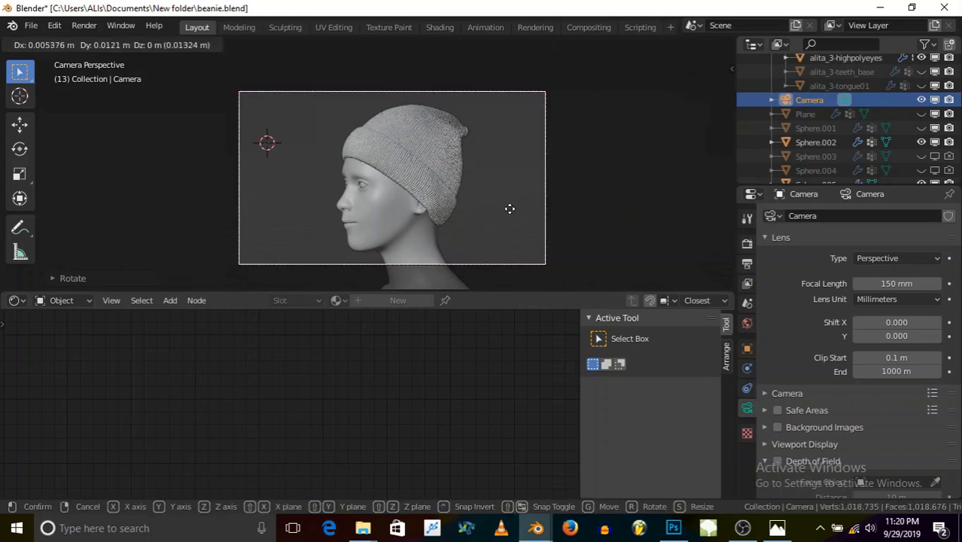
left_click(519, 210)
key("r")
key("z")
left_click(514, 201)
key("g")
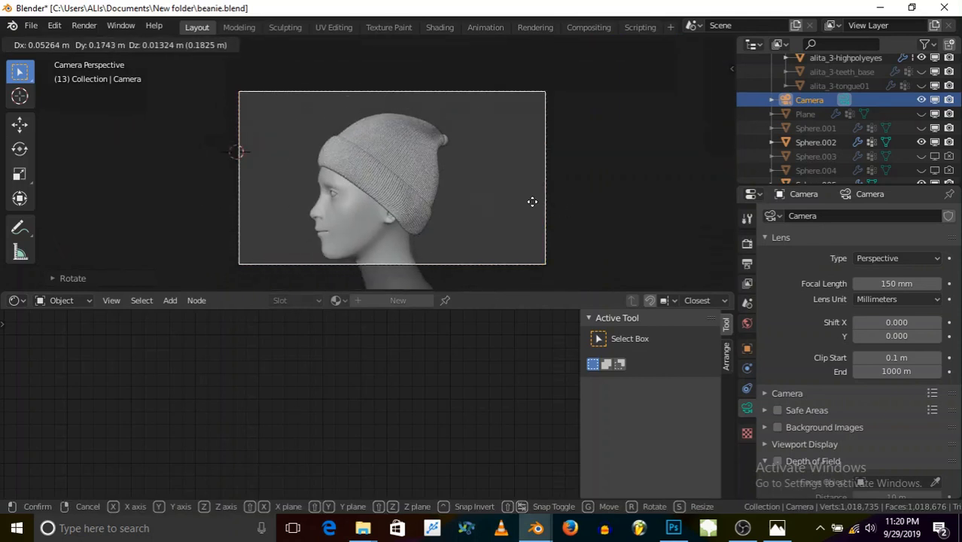
left_click(532, 207)
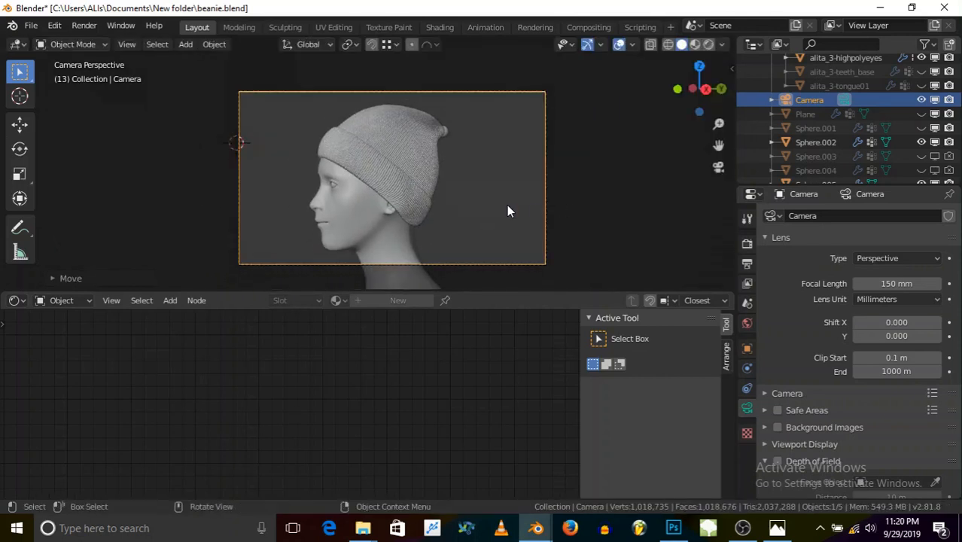
Step: Rotate the camera slightly once more and move it until the head and beanie are centred in the frame
key("r")
left_click(506, 219)
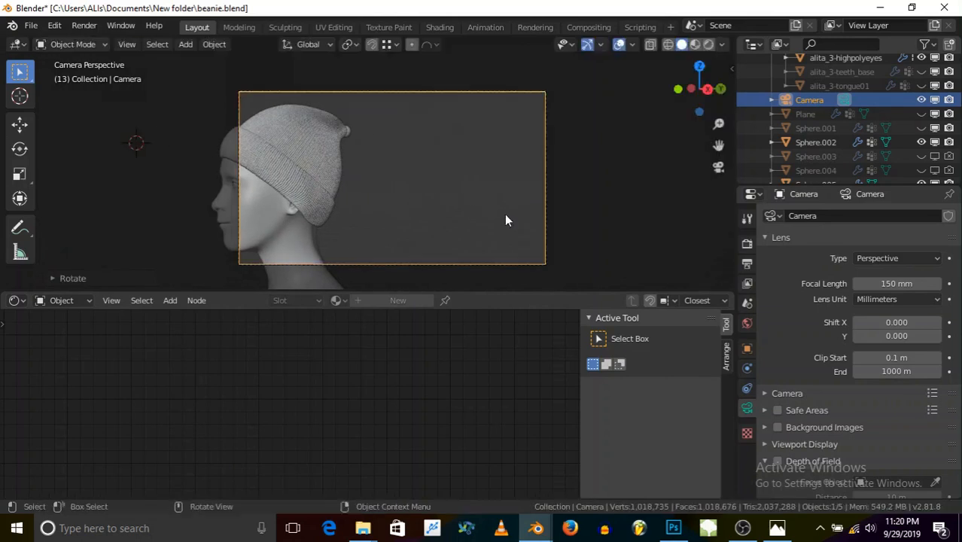
key("g")
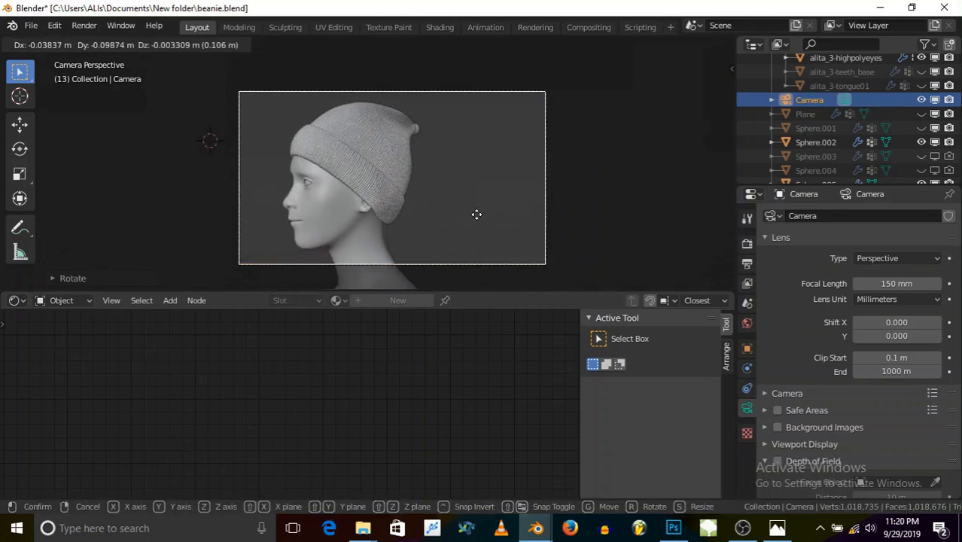
left_click(477, 219)
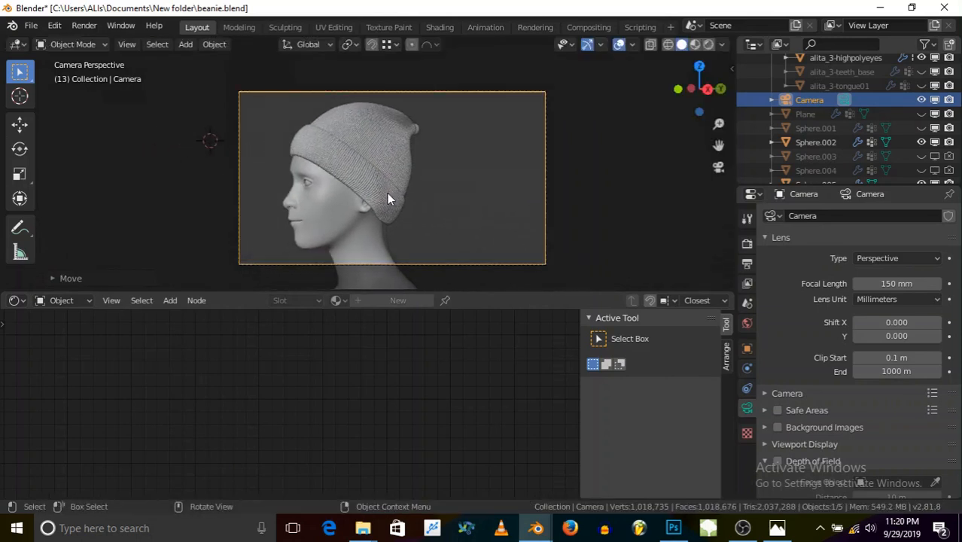
scroll(387, 193, "up", 1)
key("g")
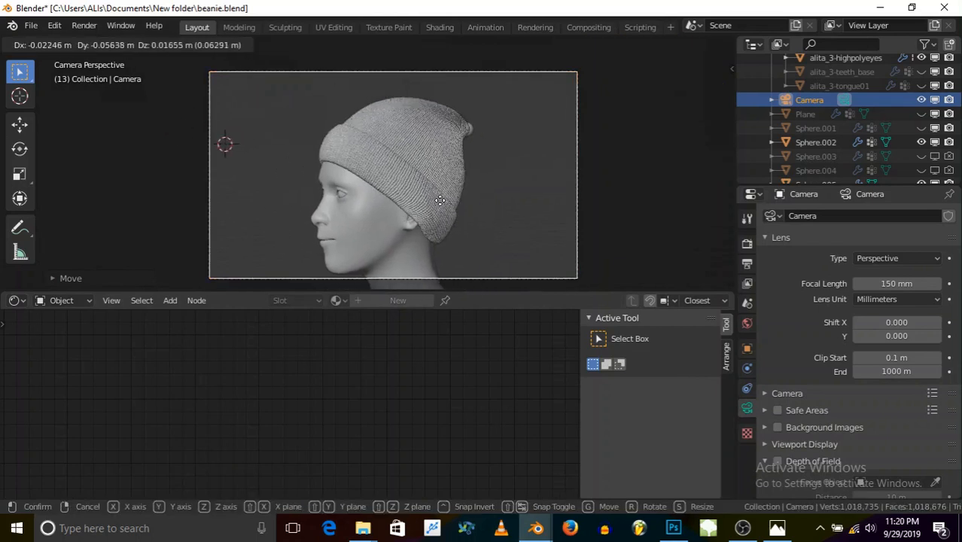
left_click(441, 203)
Step: Check the camera framing up close and in rendered shading, and return the viewport to solid shading
scroll(397, 190, "up", 3)
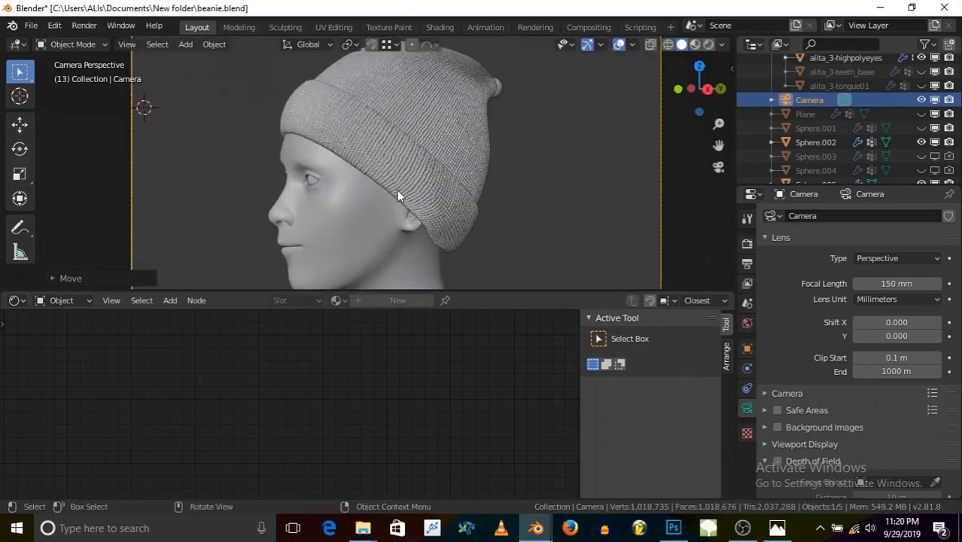
scroll(397, 189, "down", 4)
scroll(398, 189, "up", 1)
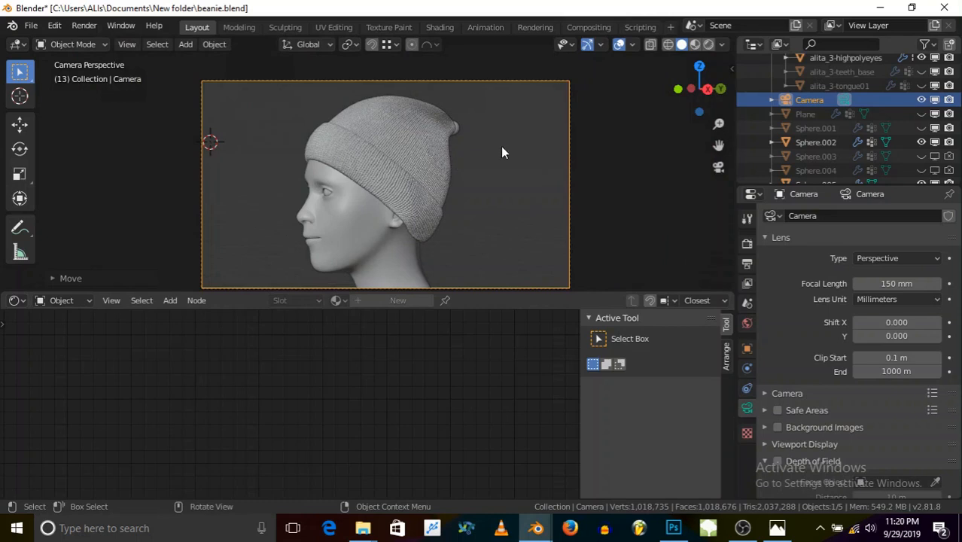
scroll(564, 124, "down", 1)
left_click(708, 44)
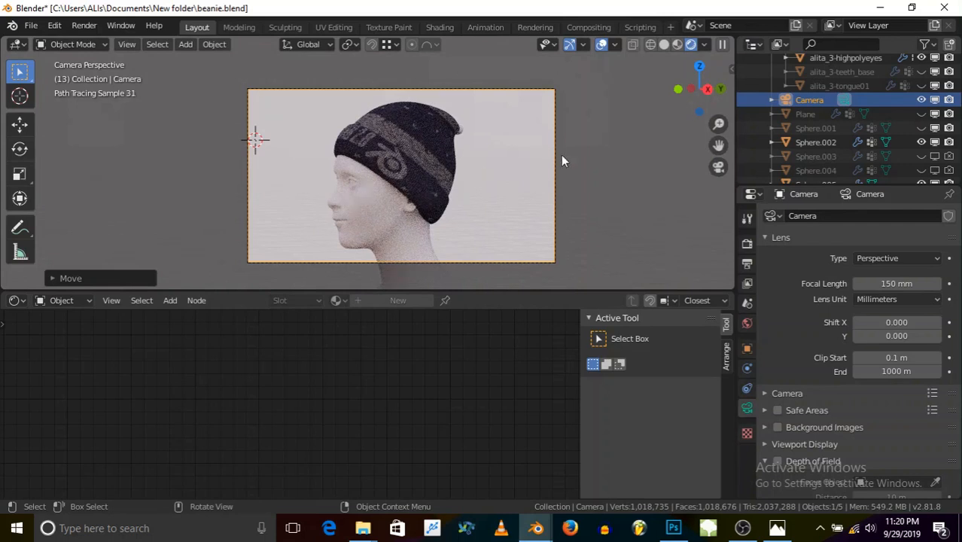
left_click(663, 44)
Step: Select the pompom at the beanie's tip, enable its particle system modifier in the viewport, and inspect the fur
scroll(466, 128, "up", 2)
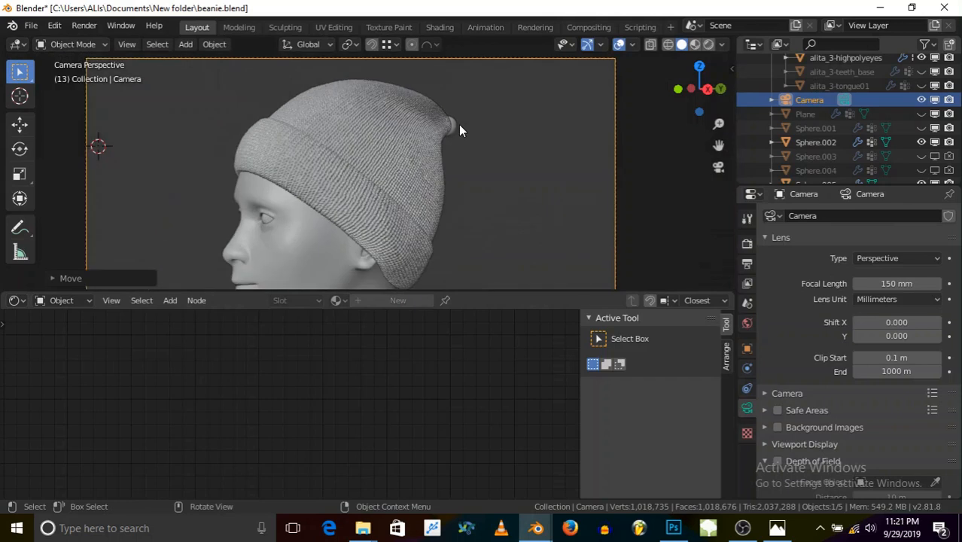
left_click(458, 123)
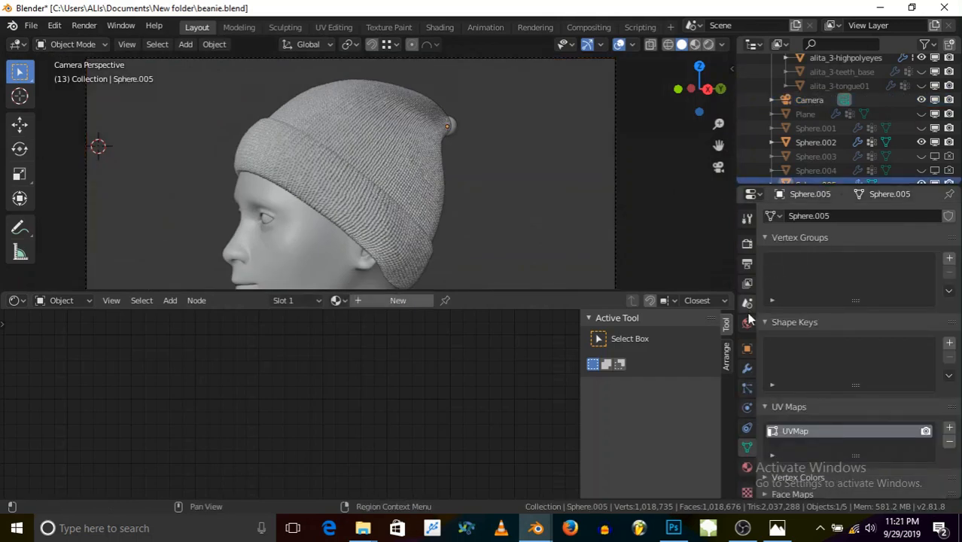
left_click(748, 369)
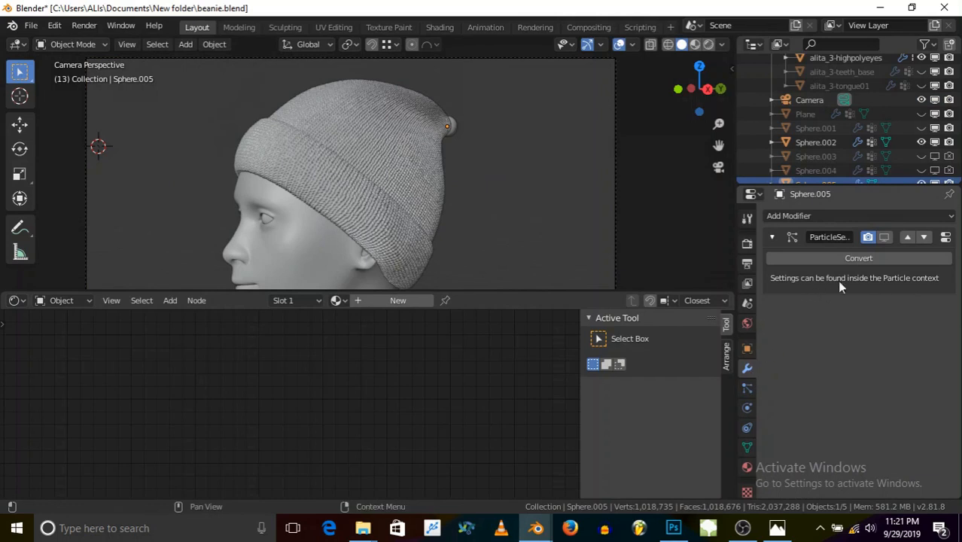
left_click(884, 237)
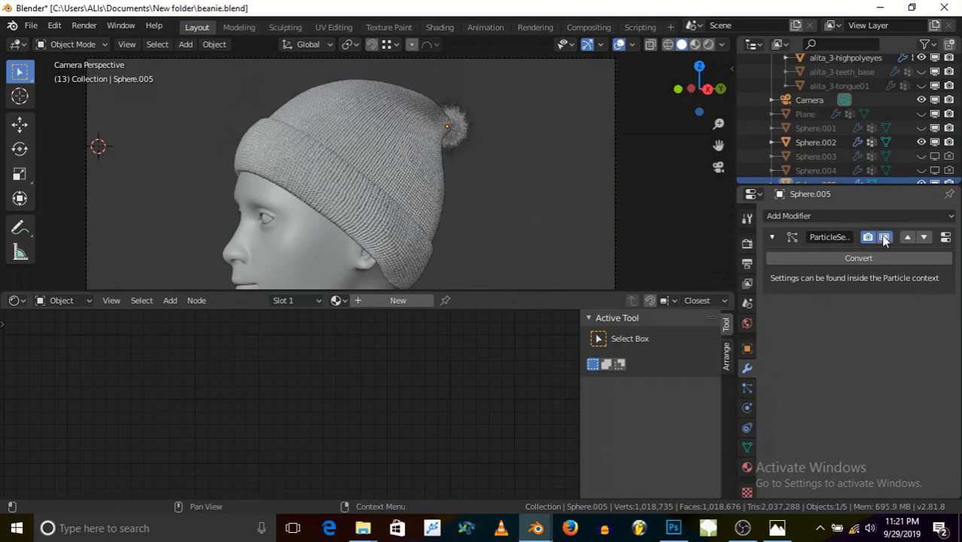
scroll(461, 130, "up", 5)
scroll(463, 115, "up", 3)
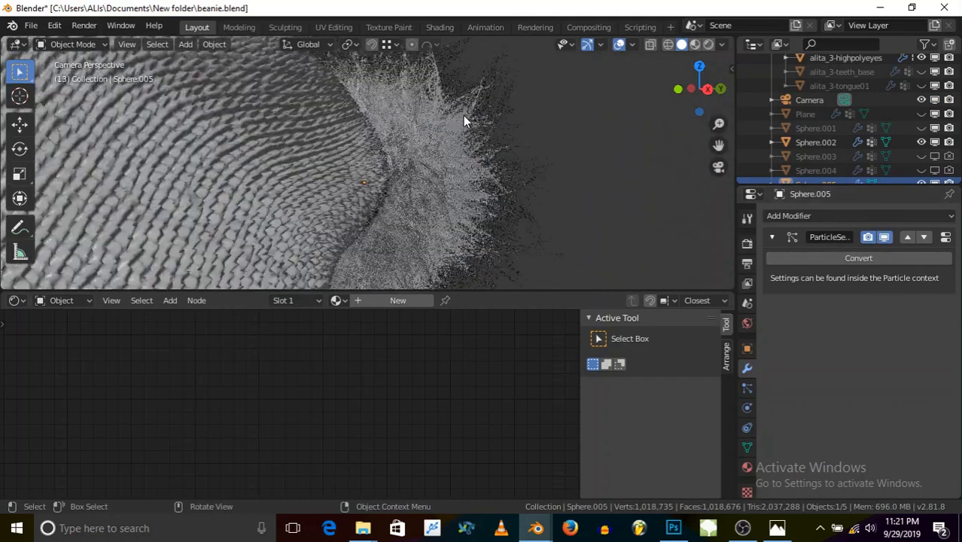
scroll(463, 115, "down", 6)
scroll(464, 120, "down", 2)
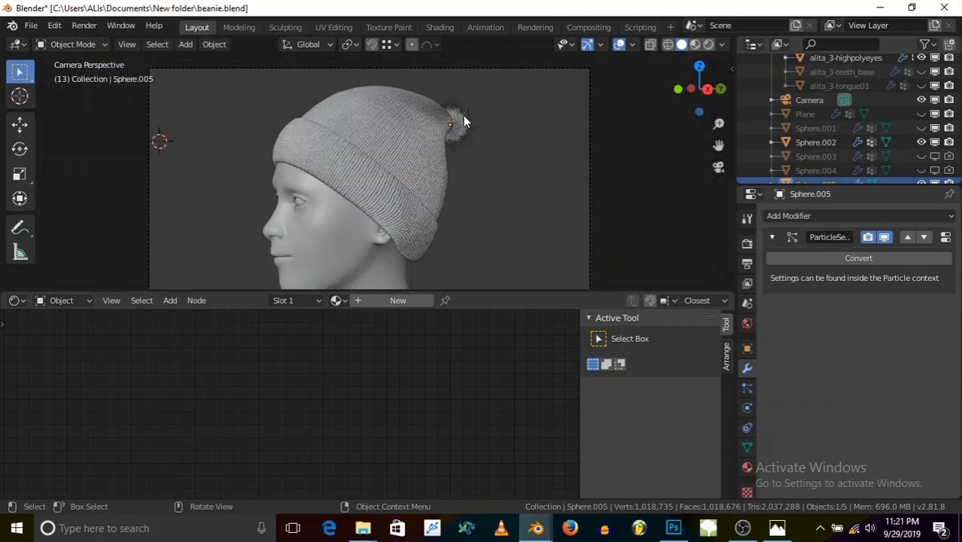
Step: Set the Damp force in the pompom's particle physics settings to 0.01
left_click(945, 238)
scroll(856, 428, "down", 5)
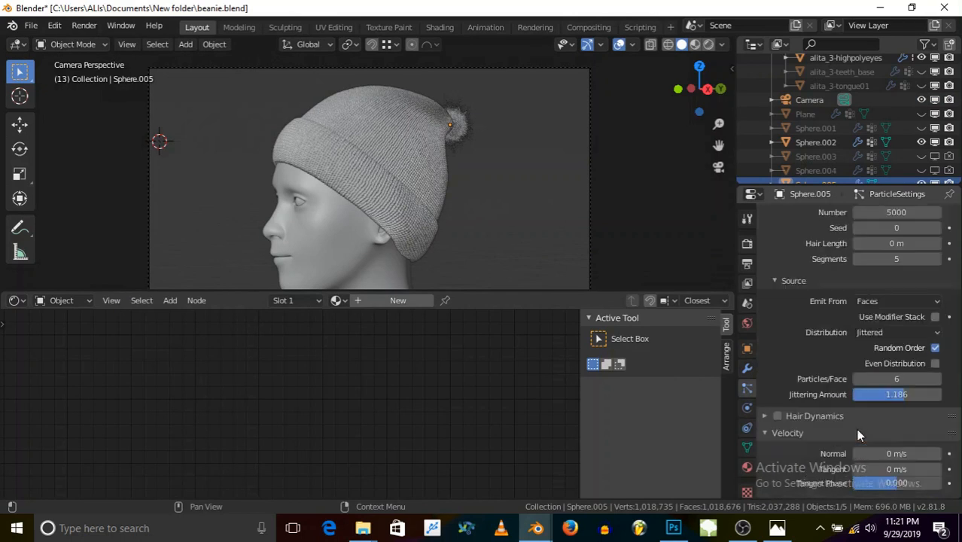
scroll(857, 419, "down", 5)
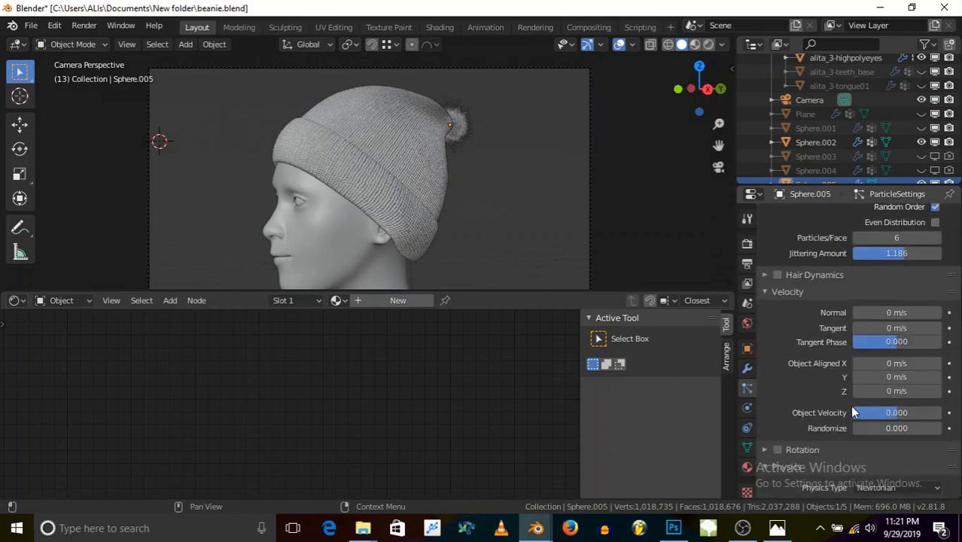
scroll(848, 439, "down", 5)
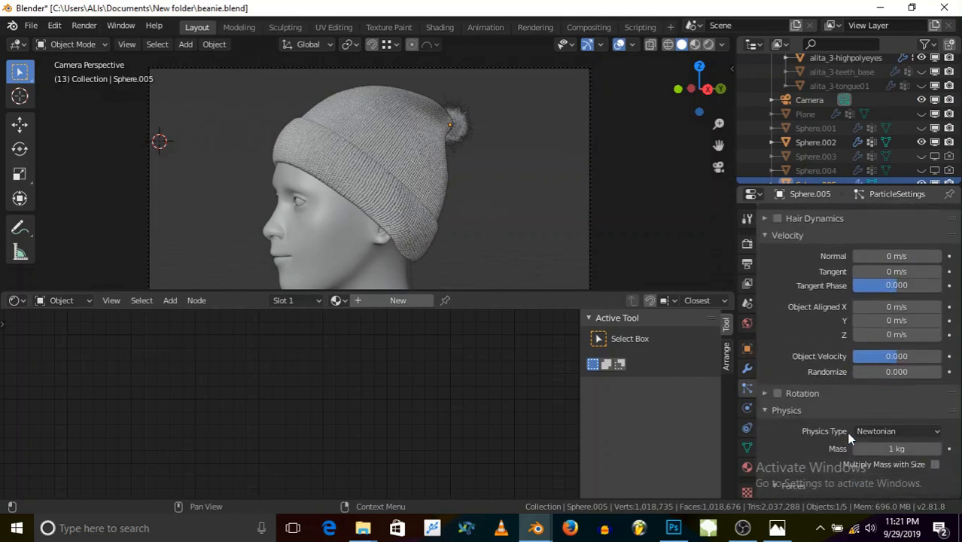
left_click(885, 424)
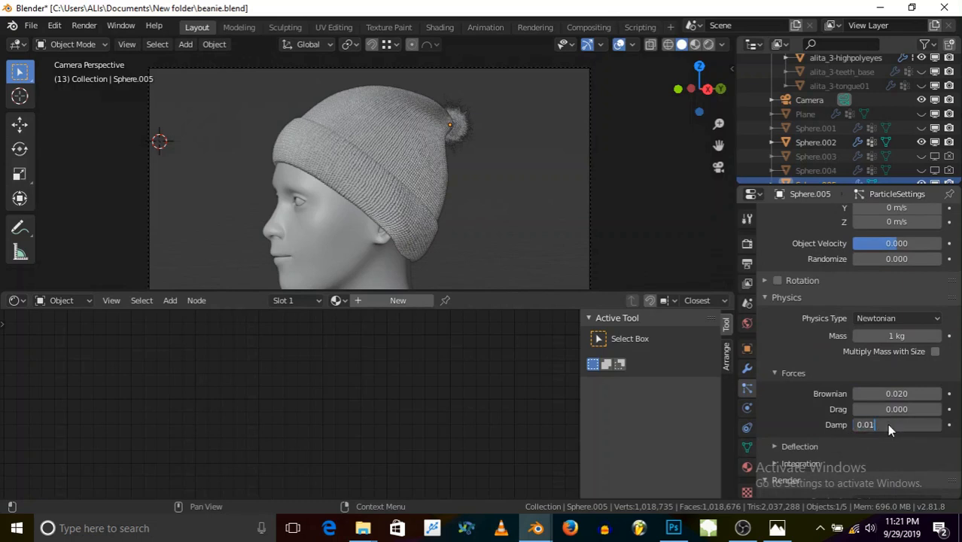
key("Return")
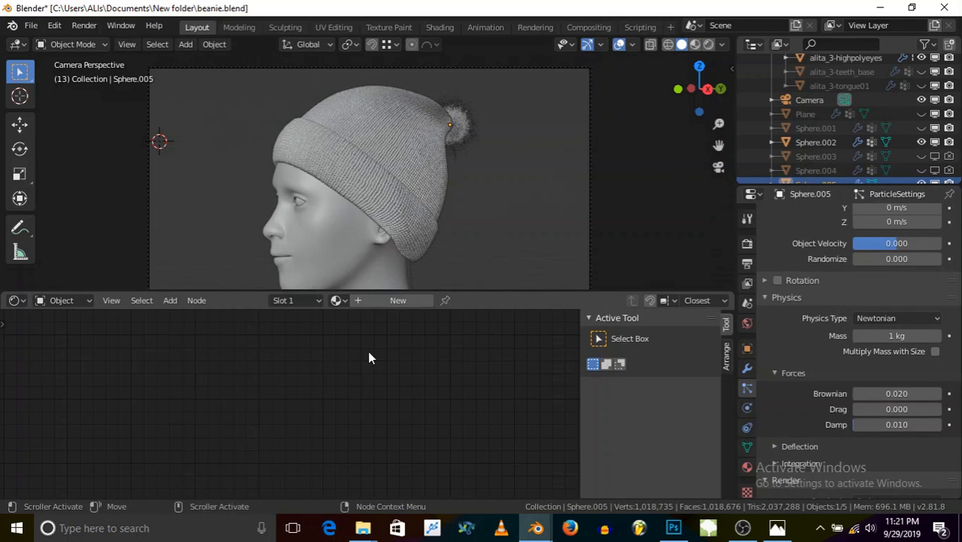
Step: Assign the Knittr - Example 1 material to the pompom and move its Material Output node farther away from the Principled BSDF node
left_click(336, 302)
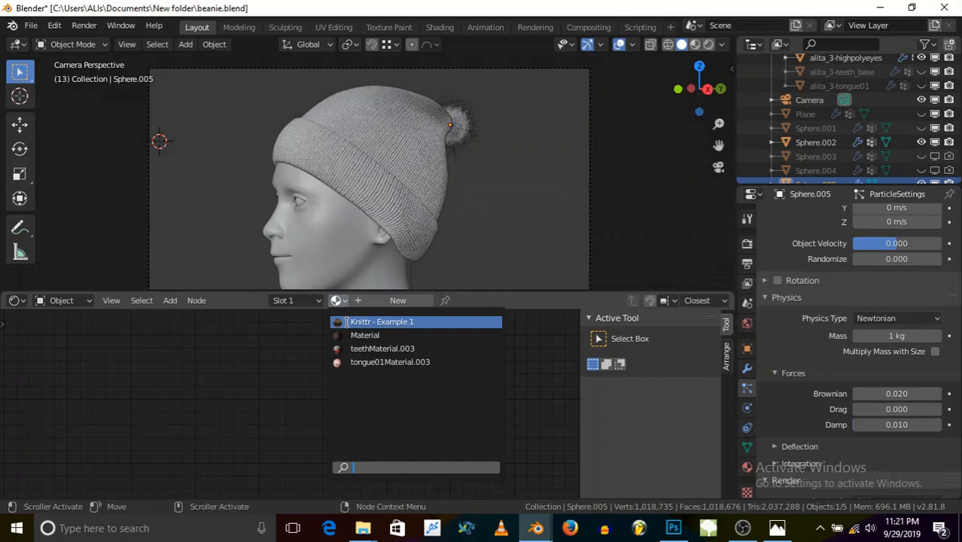
left_click(346, 322)
scroll(308, 353, "down", 3)
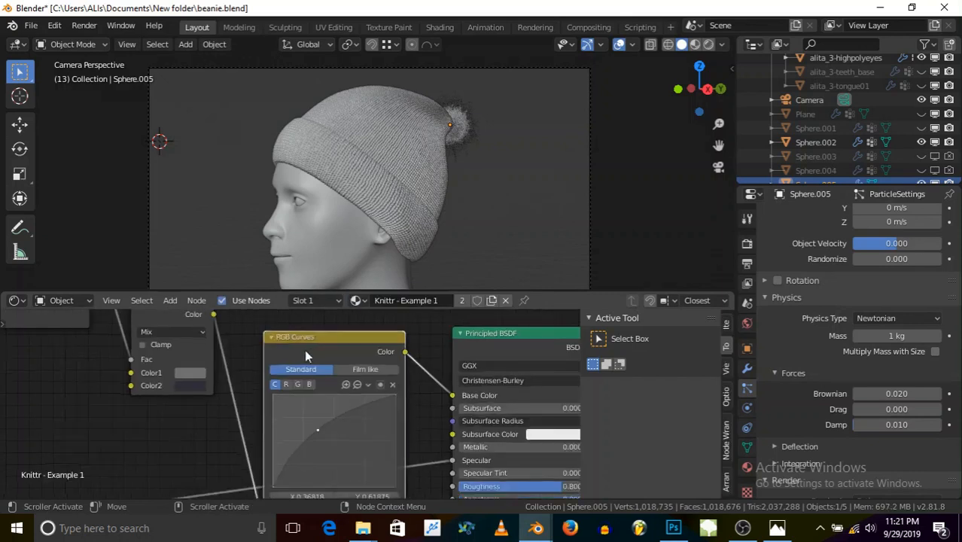
scroll(305, 353, "down", 5)
middle_click_drag(375, 365, 322, 377)
scroll(380, 367, "up", 8)
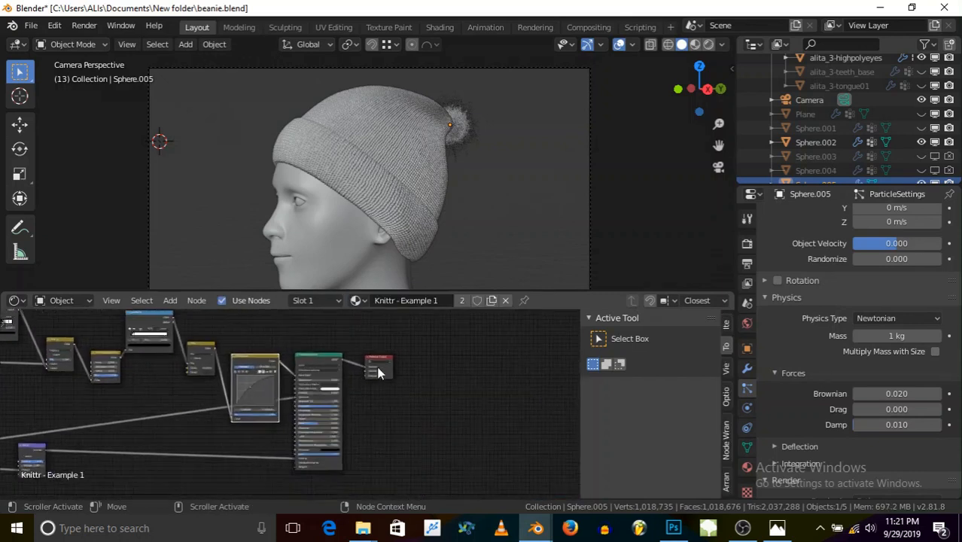
middle_click_drag(393, 369, 346, 381)
left_click_drag(346, 382, 465, 382)
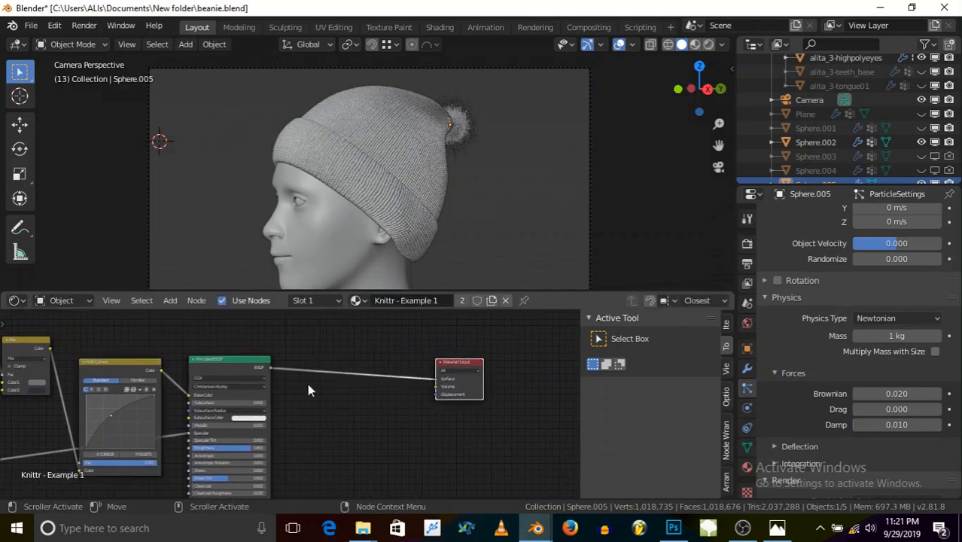
Step: Reposition the Principled BSDF node beside the RGB Curves node
middle_click_drag(307, 383, 335, 387)
left_click_drag(262, 382, 265, 400)
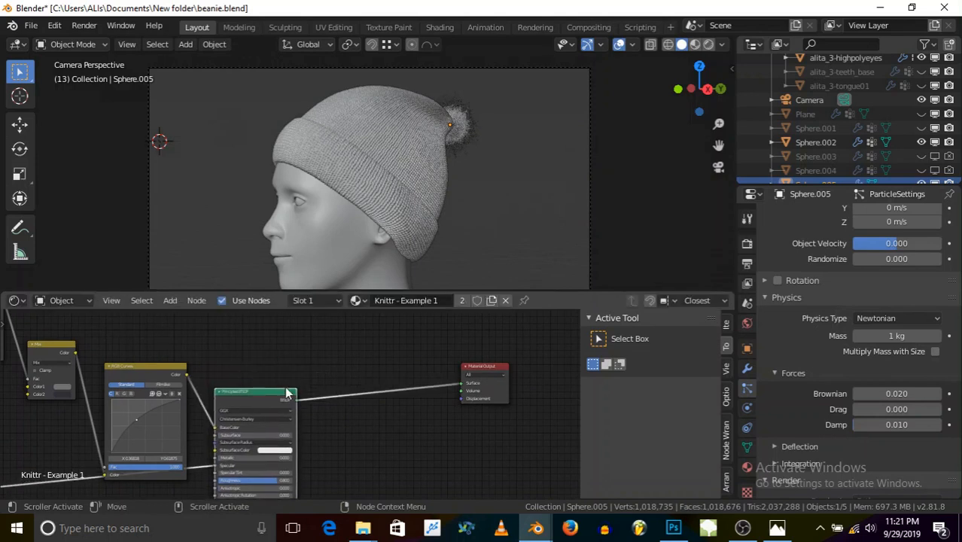
scroll(265, 397, "down", 4)
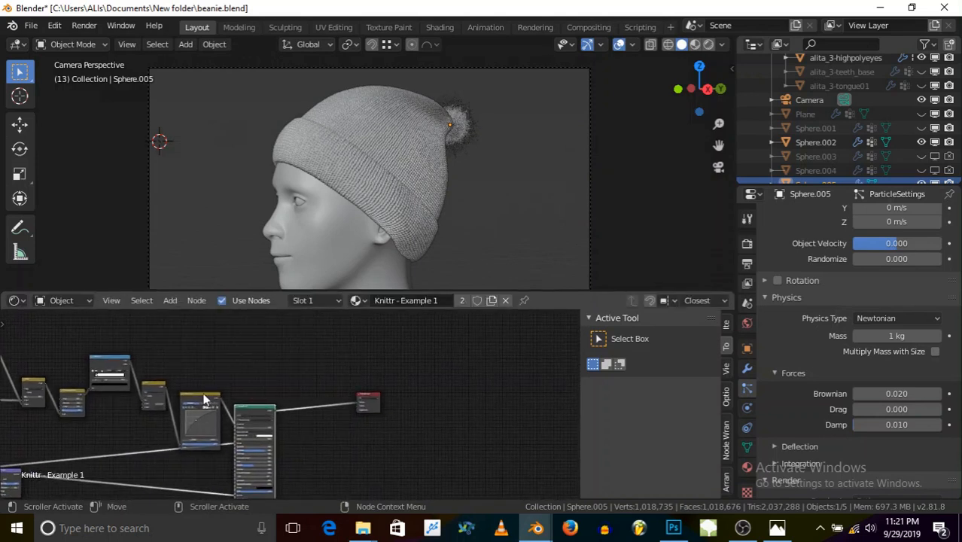
left_click_drag(260, 410, 264, 398)
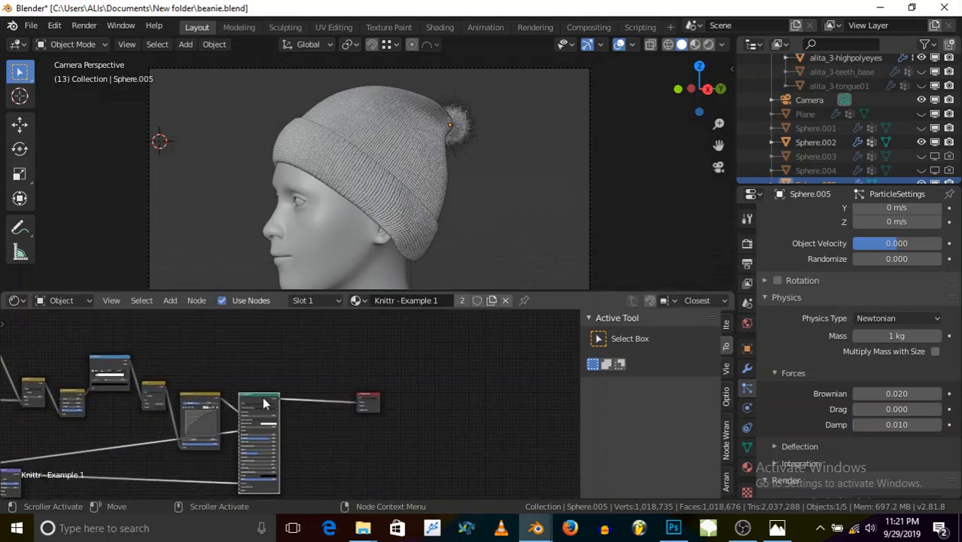
Step: Make the pompom's Knittr - Example 1 material a single-user copy and rename it hair
left_click(461, 300)
left_click(414, 300)
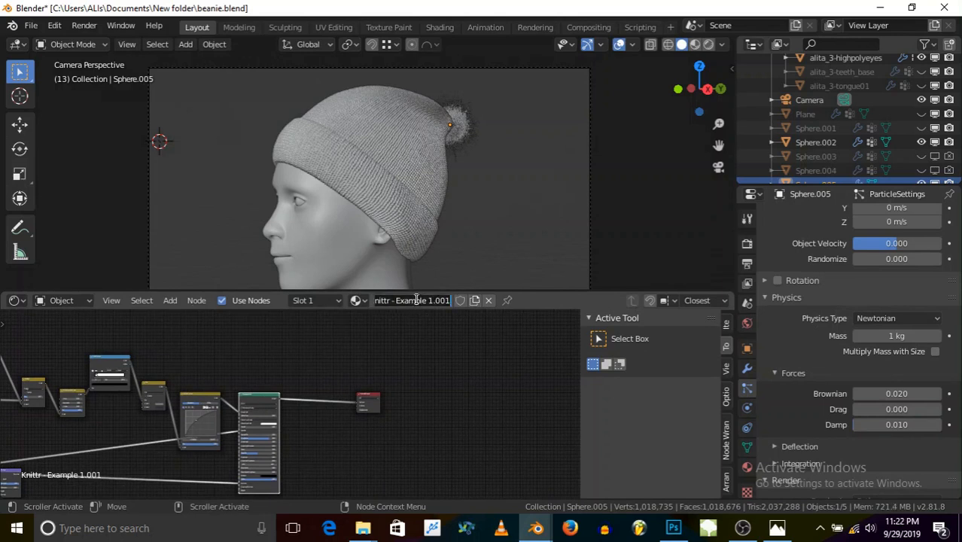
type("hair")
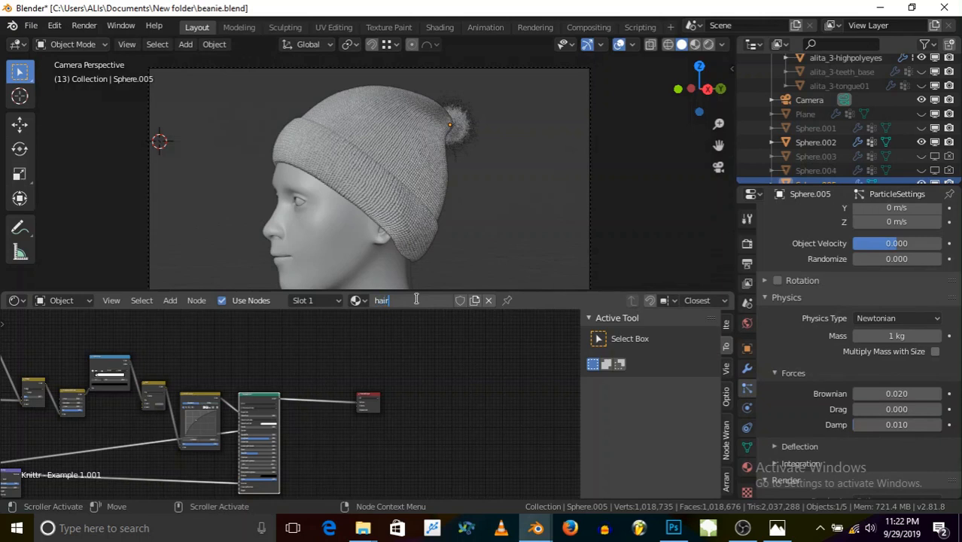
key("Return")
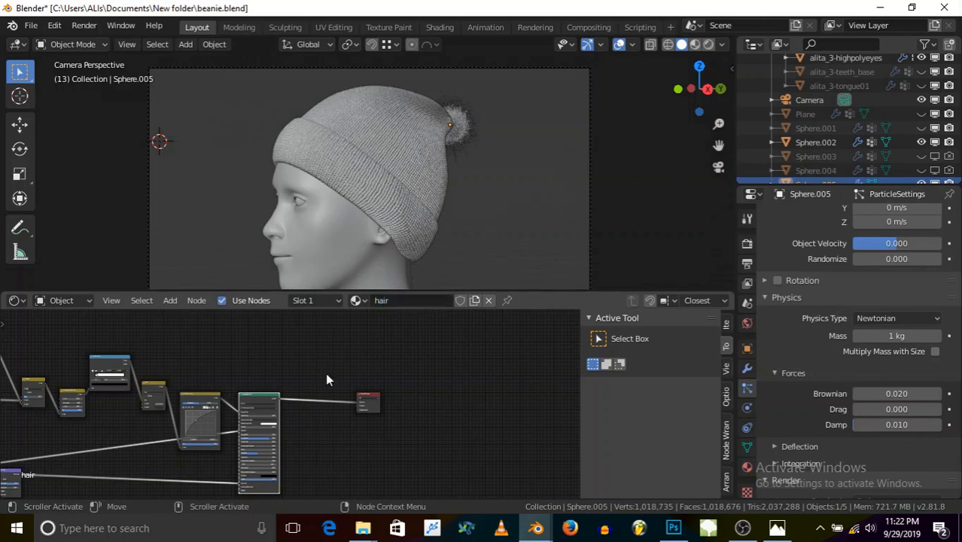
Step: Disconnect the RGB Curves node from the Principled BSDF node and move the Principled BSDF out of the way below it
scroll(259, 405, "up", 3)
middle_click_drag(255, 407, 266, 387)
left_click_drag(268, 381, 270, 434)
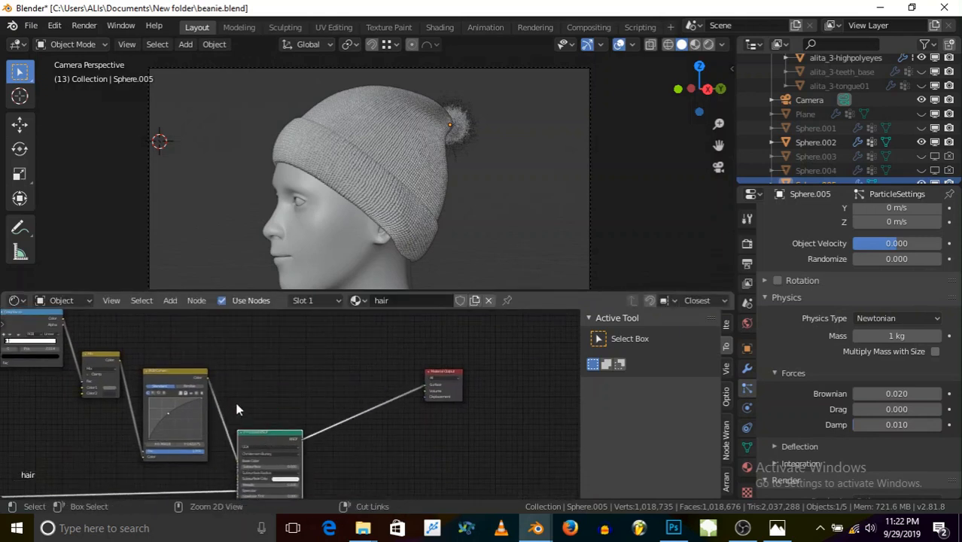
scroll(263, 425, "up", 1)
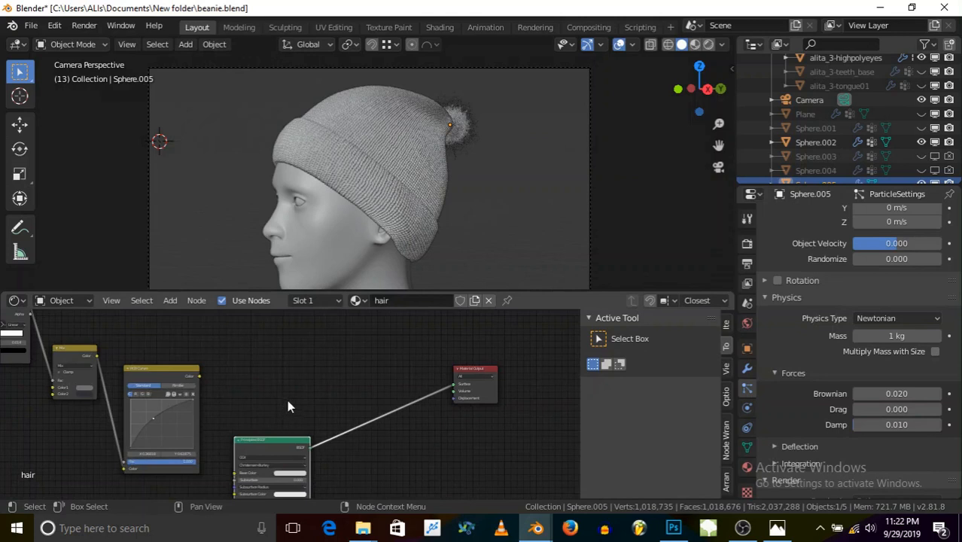
scroll(286, 408, "down", 2)
left_click_drag(284, 429, 225, 470)
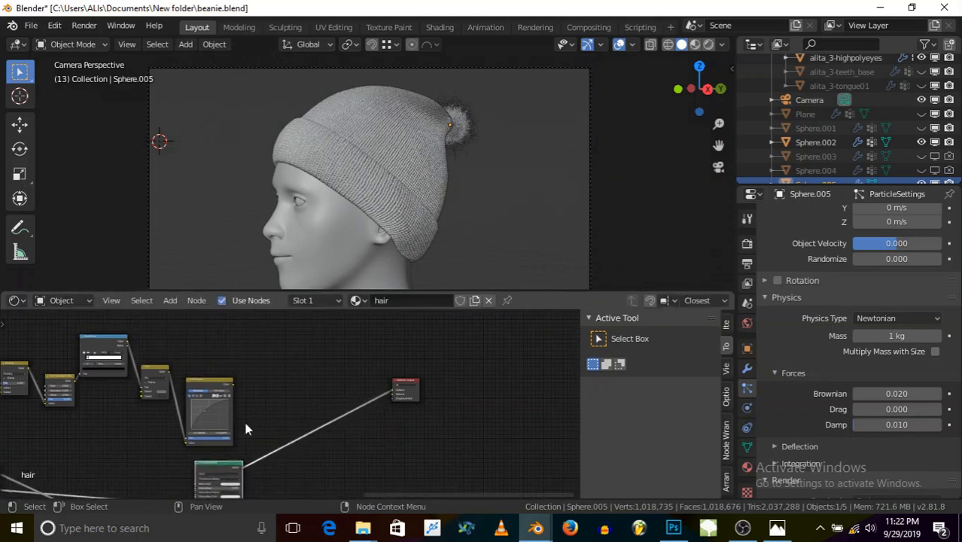
Step: Add a Diffuse BSDF node and feed its Color from the RGB Curves node
left_click(172, 300)
mouse_move(211, 395)
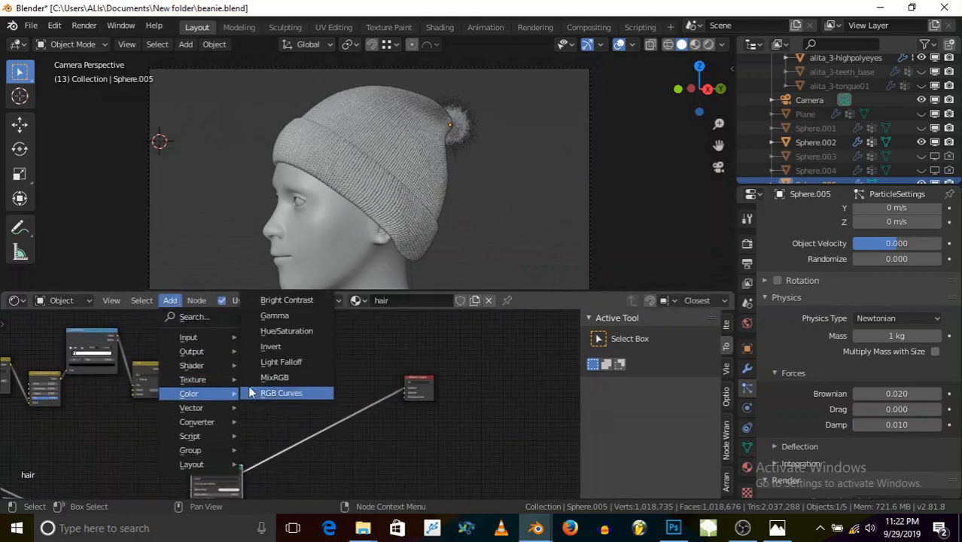
mouse_move(207, 365)
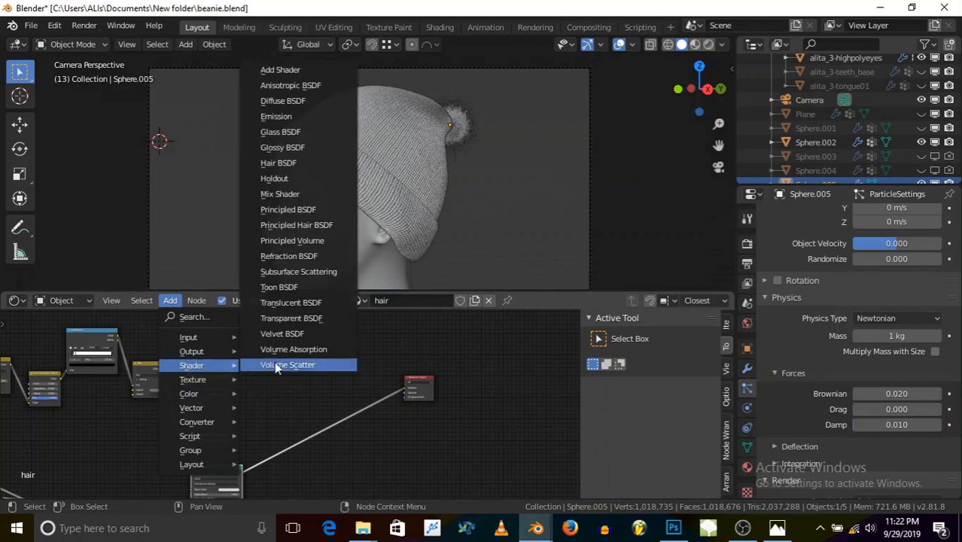
left_click(281, 106)
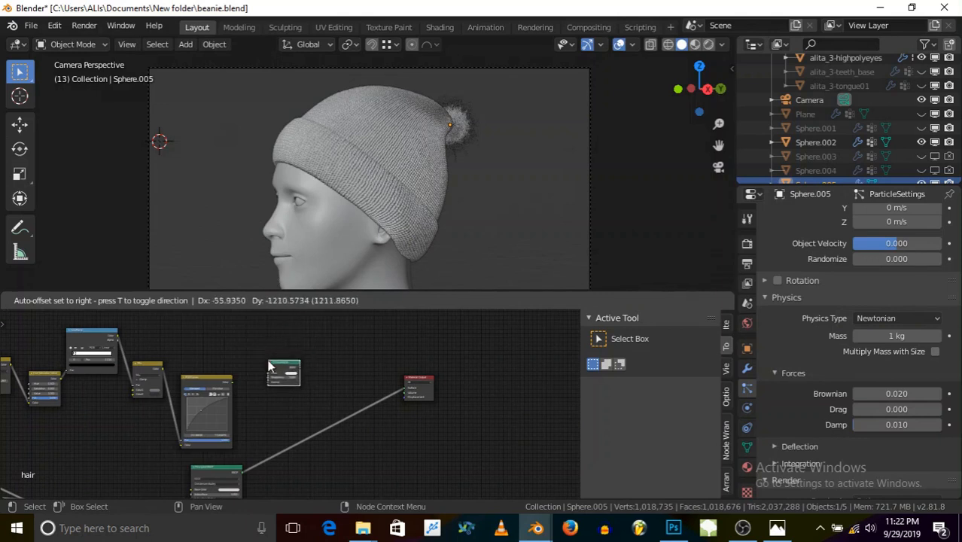
left_click(267, 360)
scroll(269, 362, "up", 2)
left_click(188, 387)
left_click_drag(183, 370, 257, 354)
scroll(219, 371, "up", 2)
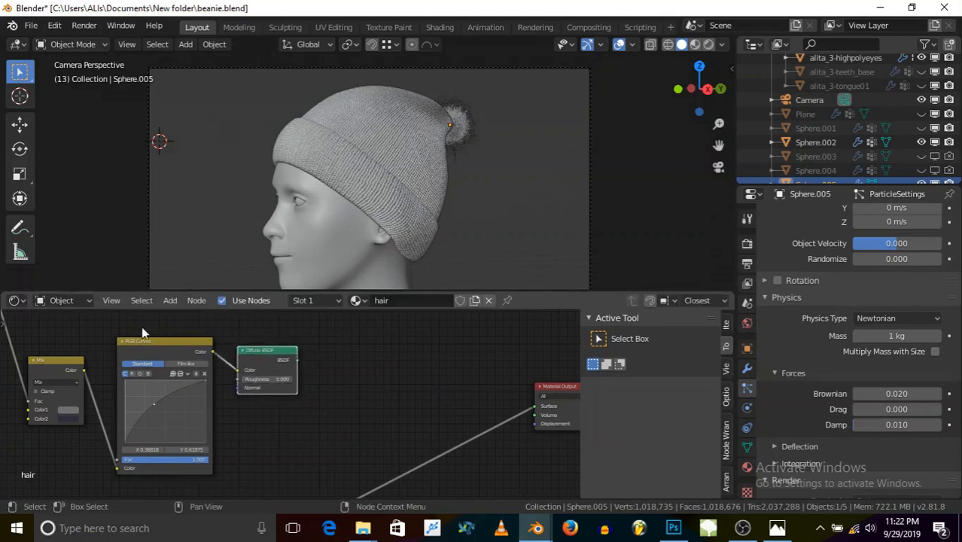
Step: Add a Translucent BSDF node just below the Diffuse BSDF node
left_click(169, 300)
mouse_move(189, 365)
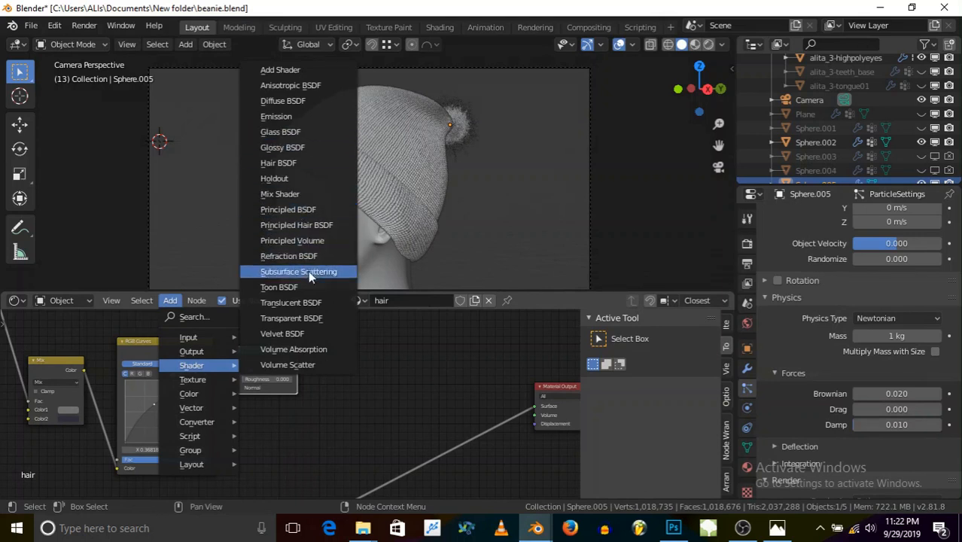
left_click(314, 308)
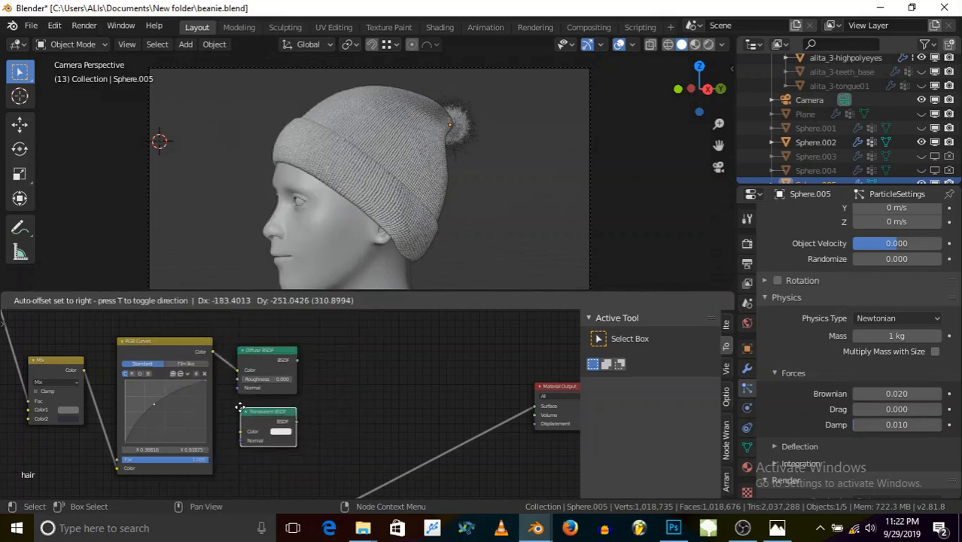
left_click(240, 406)
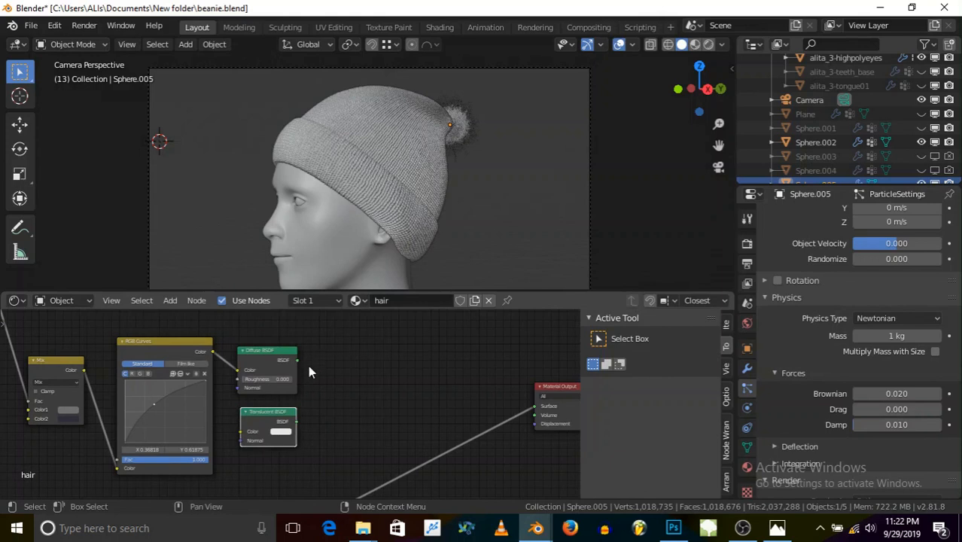
Step: Add a Mix Shader node and connect the Diffuse BSDF and Translucent BSDF outputs to its two Shader inputs
left_click(174, 302)
left_click(175, 314)
left_click(172, 301)
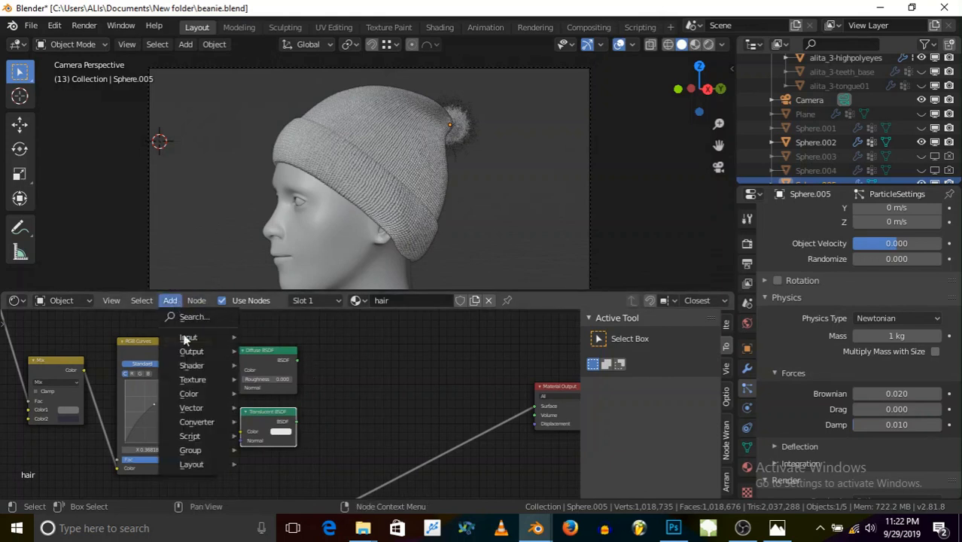
mouse_move(198, 366)
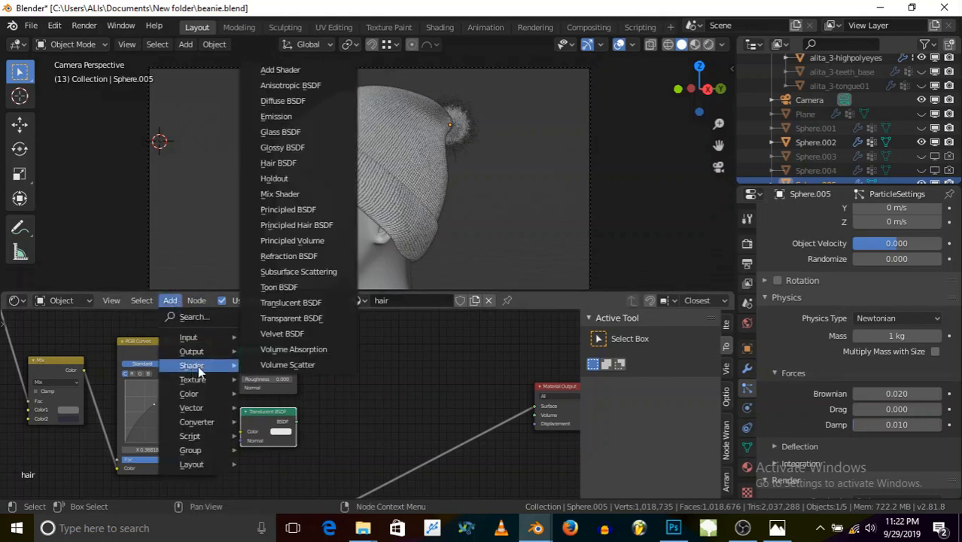
left_click(282, 194)
left_click(312, 369)
left_click_drag(297, 361, 341, 391)
left_click_drag(296, 422, 342, 400)
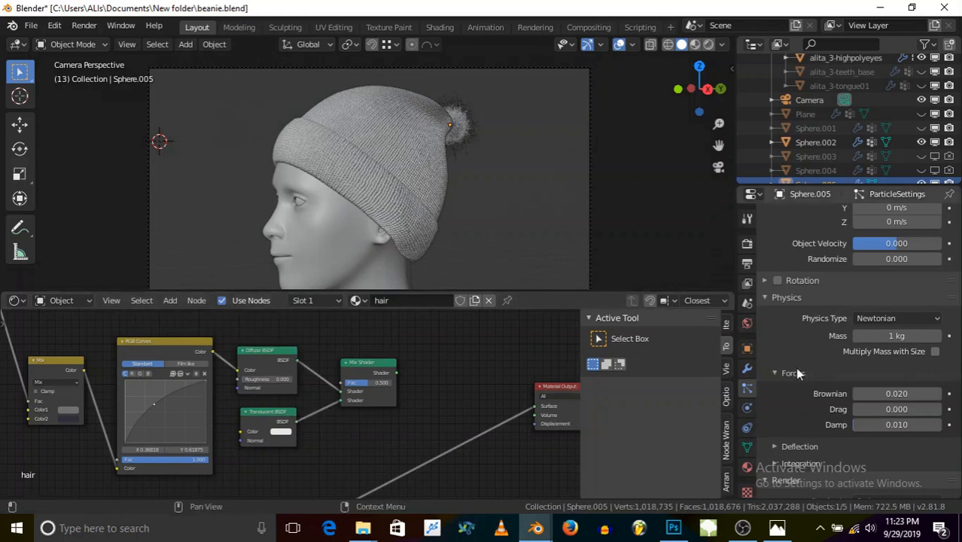
Step: Check the material in the pompom's particle render settings and connect the Mix Shader to the Material Output's Surface
scroll(819, 342, "up", 5)
scroll(818, 342, "up", 10)
scroll(821, 342, "down", 11)
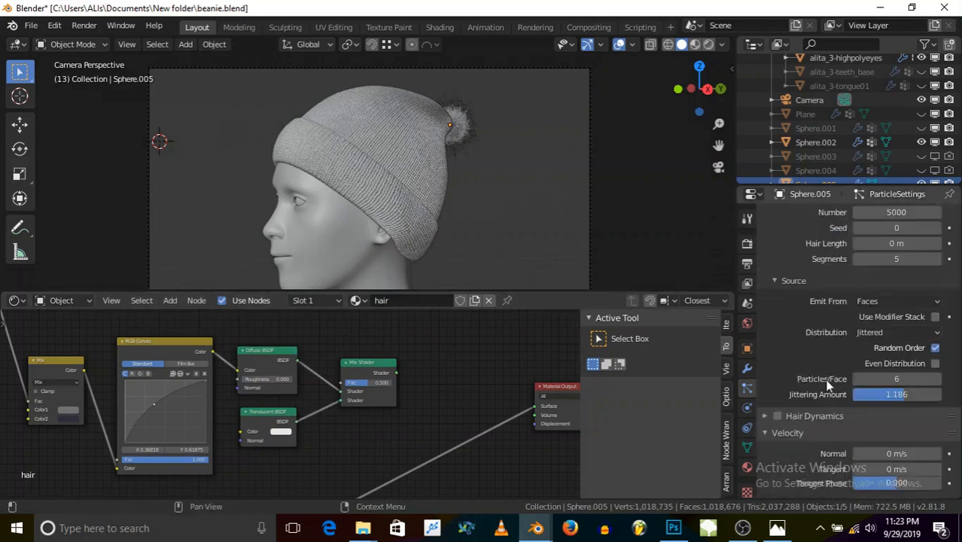
scroll(828, 403, "down", 10)
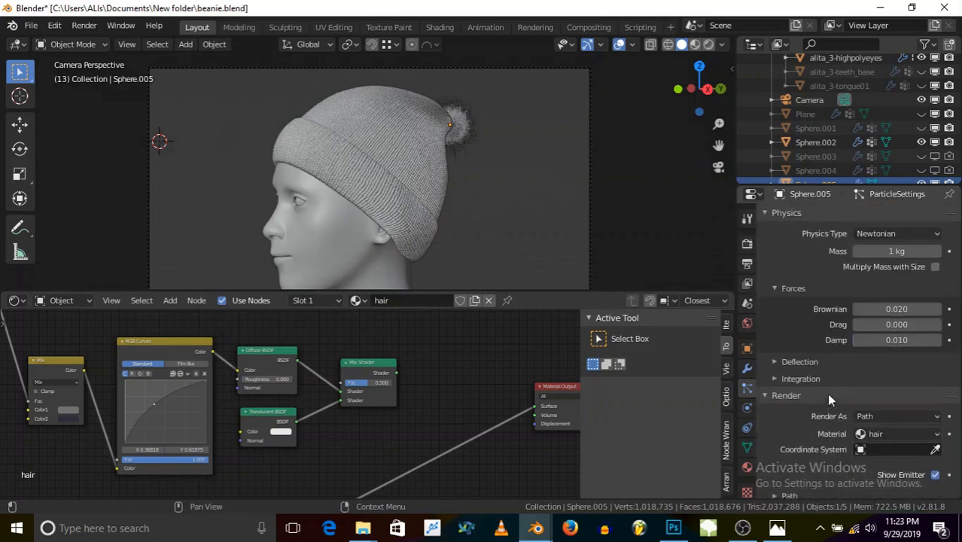
scroll(823, 387, "down", 9)
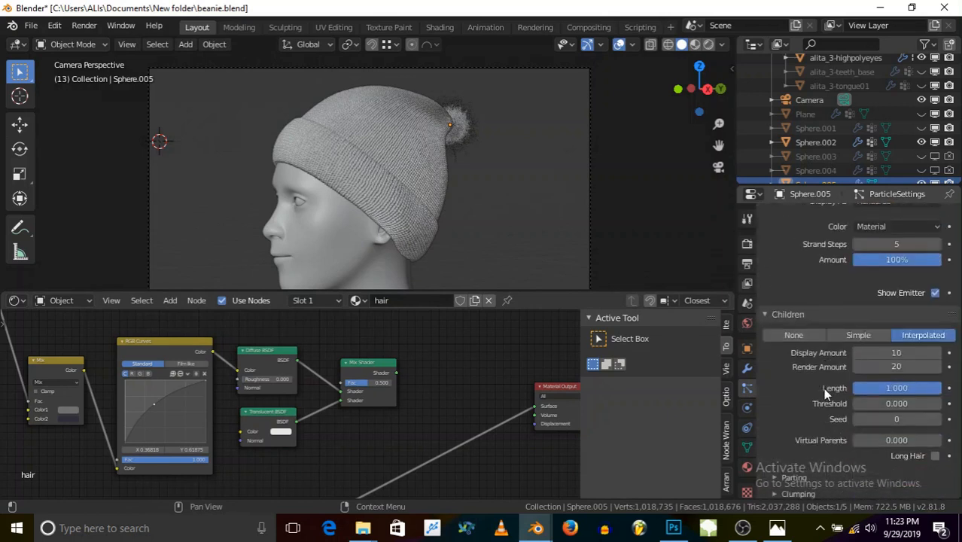
scroll(823, 387, "up", 8)
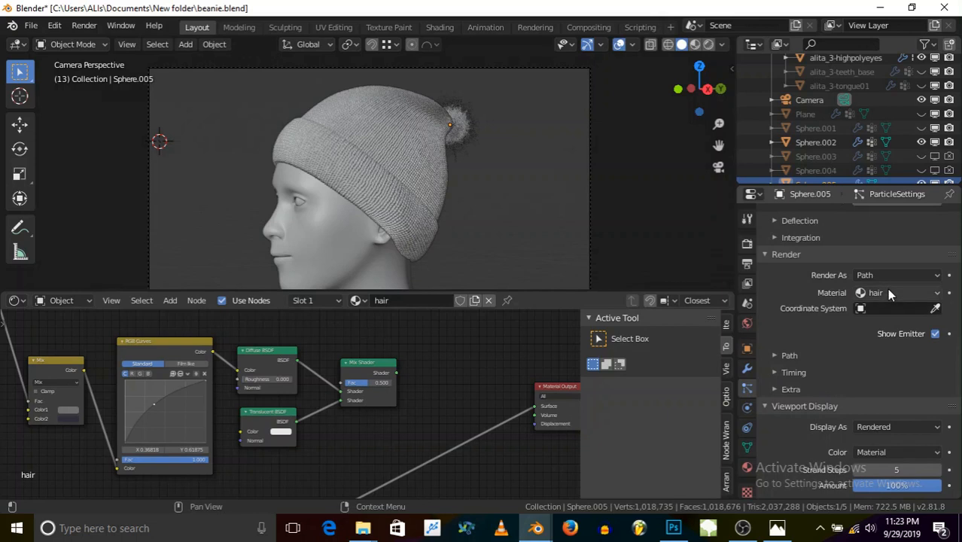
left_click_drag(396, 371, 538, 406)
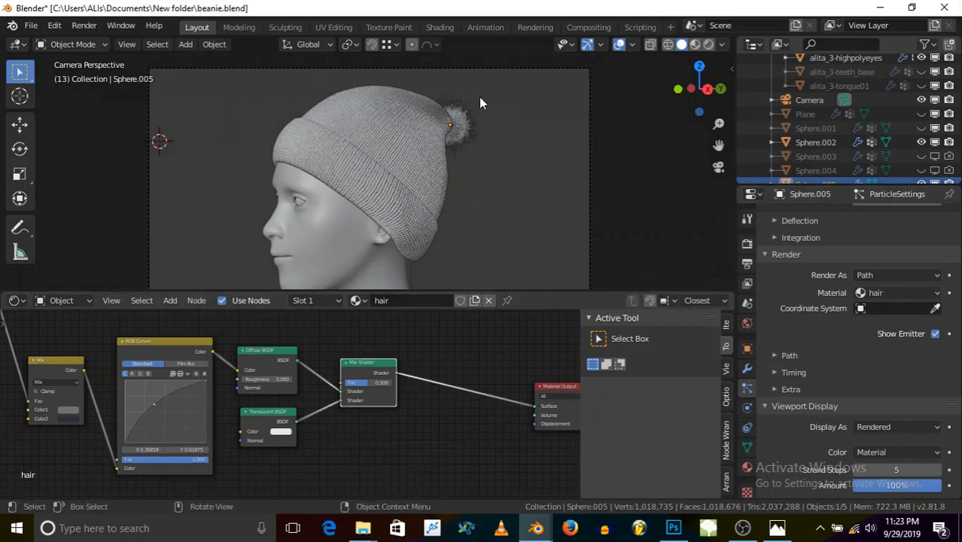
Step: Inspect the pompom's new fur material in rendered shading, up close and within the whole camera frame
scroll(481, 98, "up", 5)
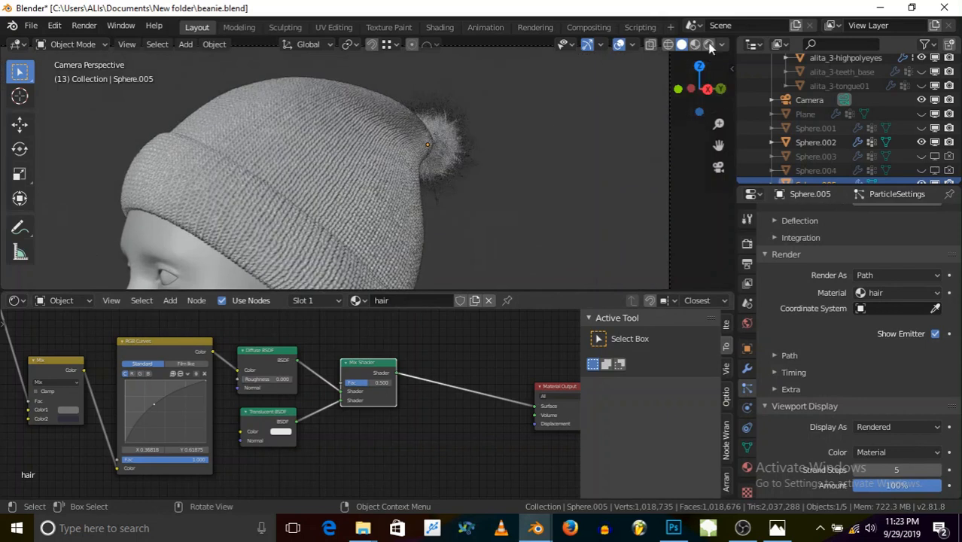
left_click(708, 46)
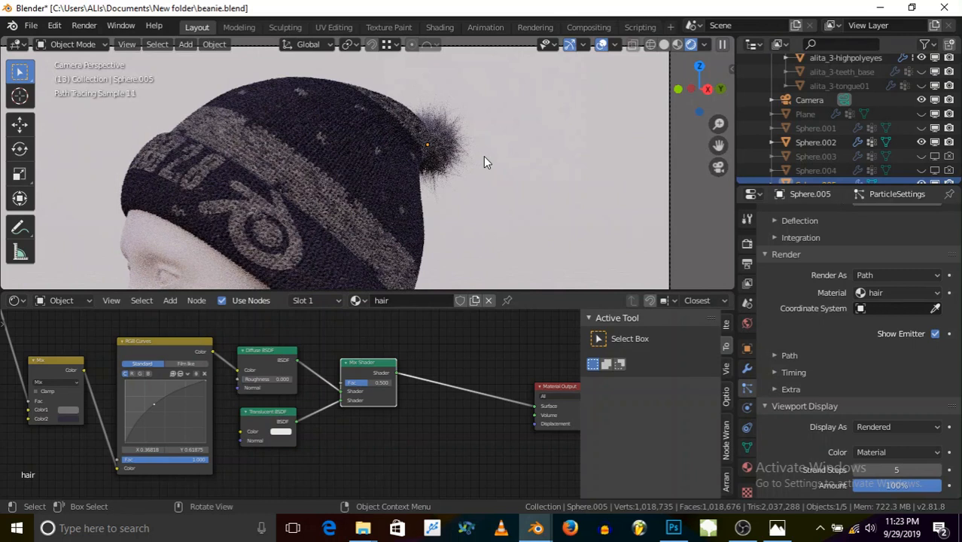
scroll(484, 156, "down", 4)
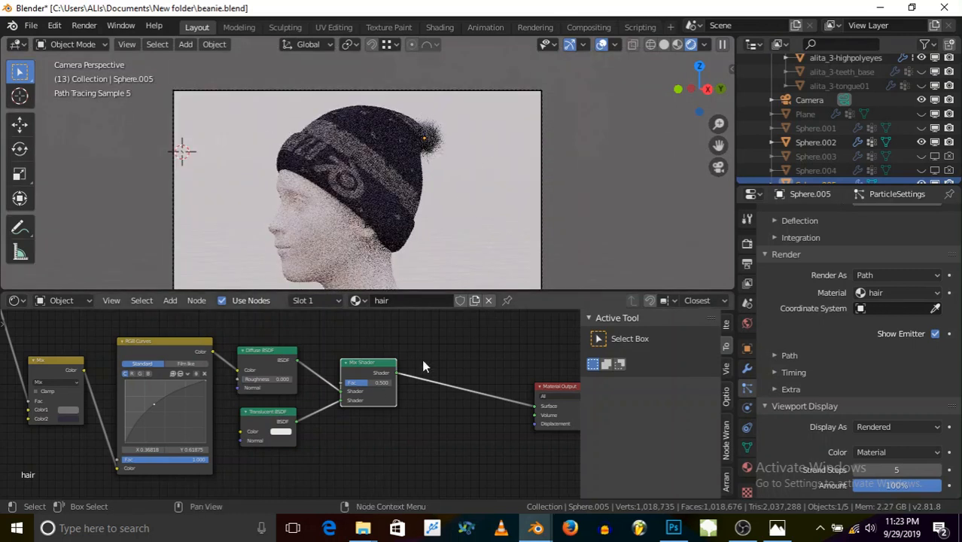
scroll(242, 377, "up", 1)
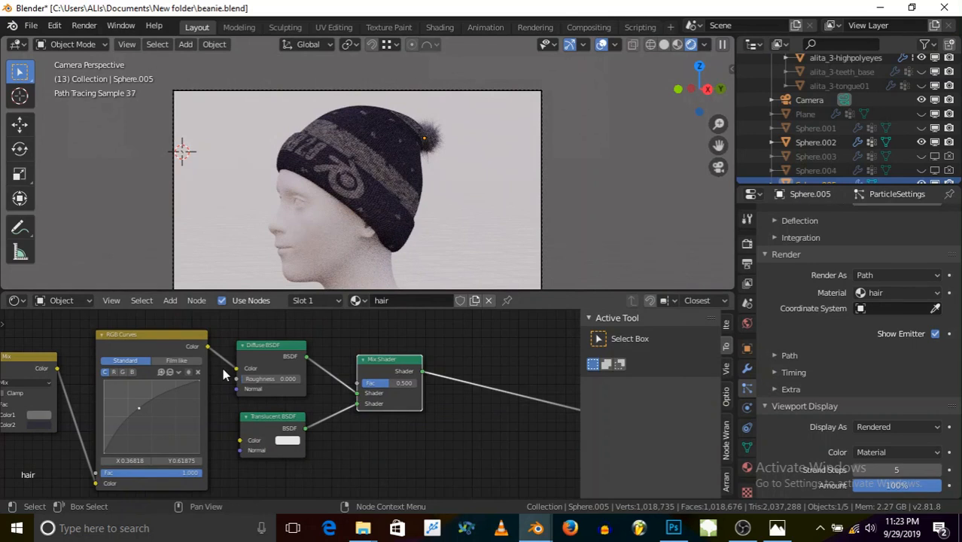
Step: Set the Radius Scale in the pompom's particle hair shape settings to 0.00
scroll(838, 435, "down", 10)
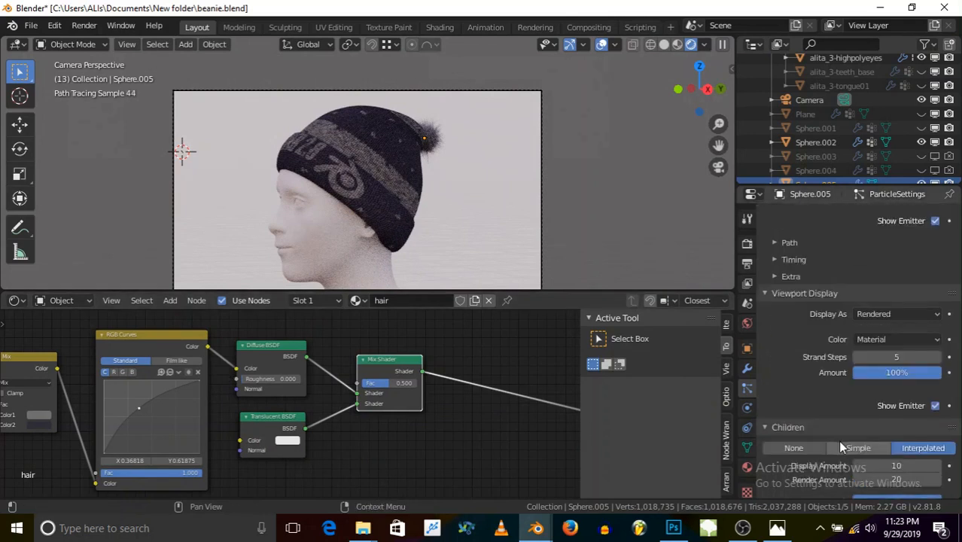
scroll(845, 452, "down", 3)
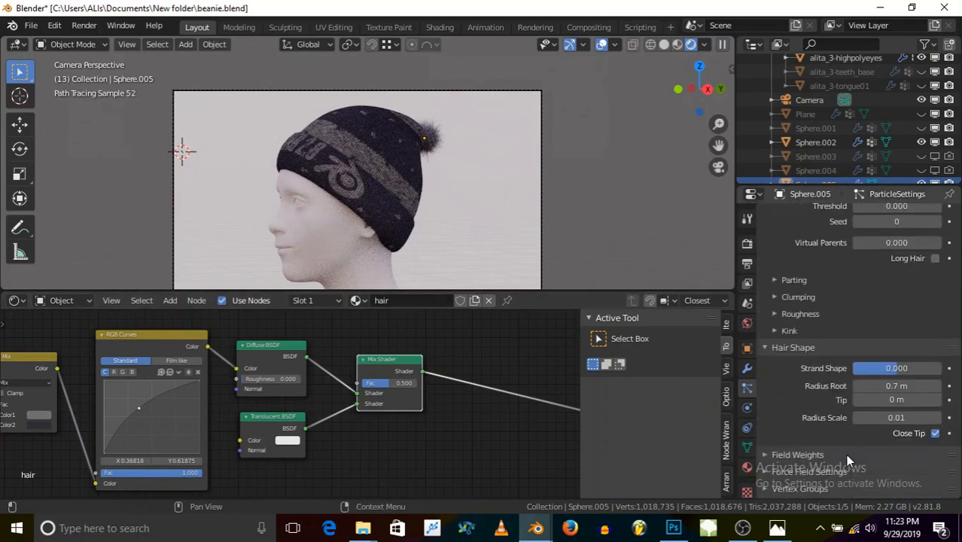
left_click(886, 418)
key("Return")
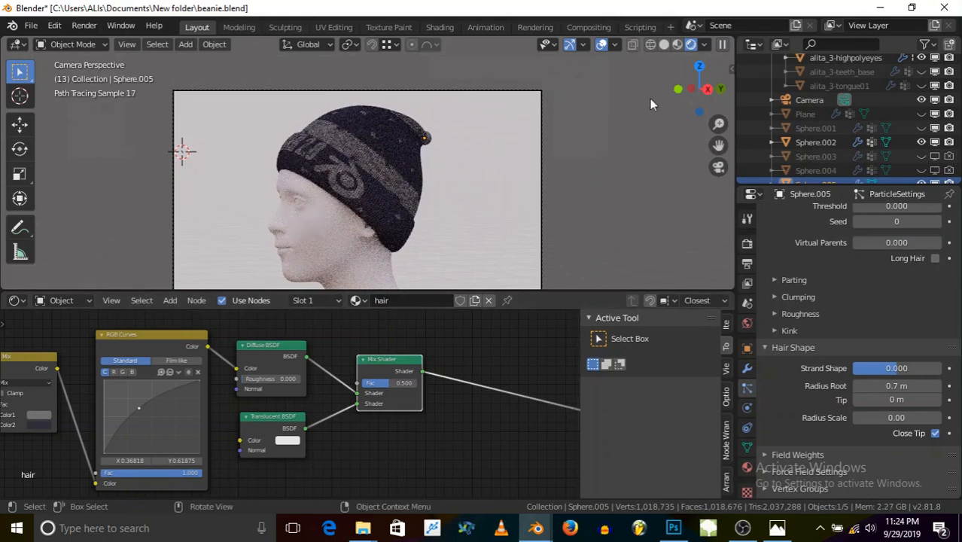
Step: Return the viewport to solid shading, leave the camera view, and add a Sun light to the scene
left_click(667, 46)
scroll(401, 141, "down", 2)
mouse_move(401, 141)
middle_mouse_down()
mouse_move(410, 157)
mouse_move(369, 145)
mouse_move(350, 163)
mouse_move(329, 215)
mouse_move(343, 196)
mouse_move(311, 179)
mouse_move(371, 163)
mouse_move(187, 129)
middle_mouse_up()
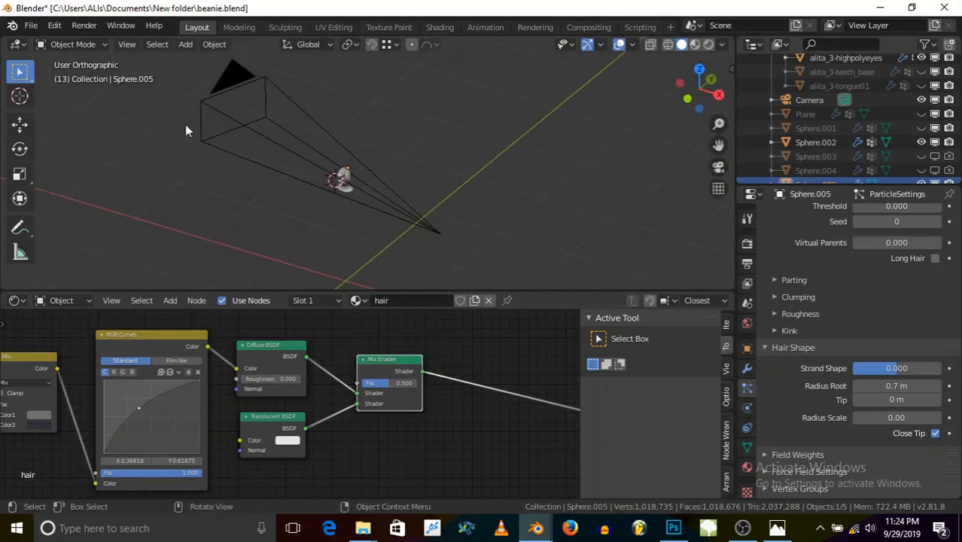
left_click(185, 45)
mouse_move(240, 60)
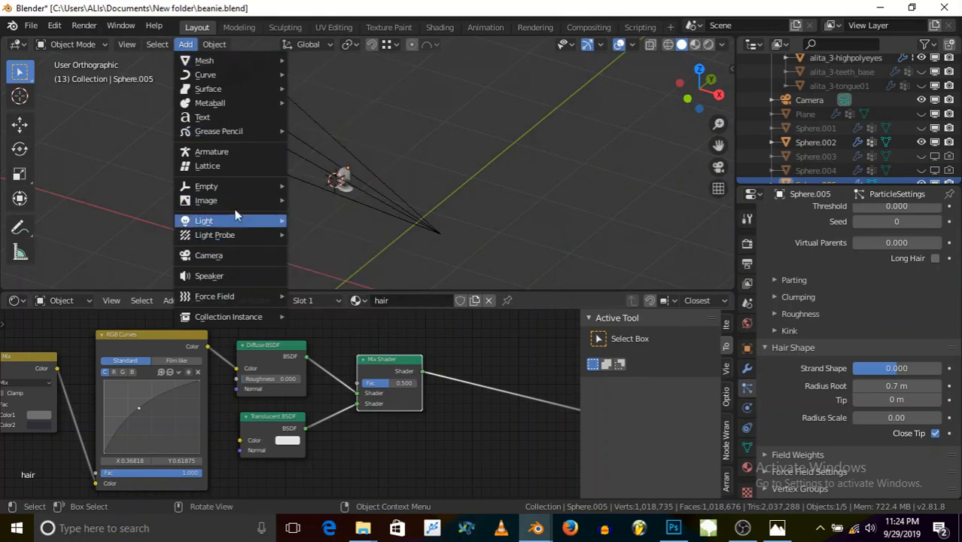
mouse_move(281, 225)
left_click(316, 236)
middle_click_drag(324, 208, 255, 183)
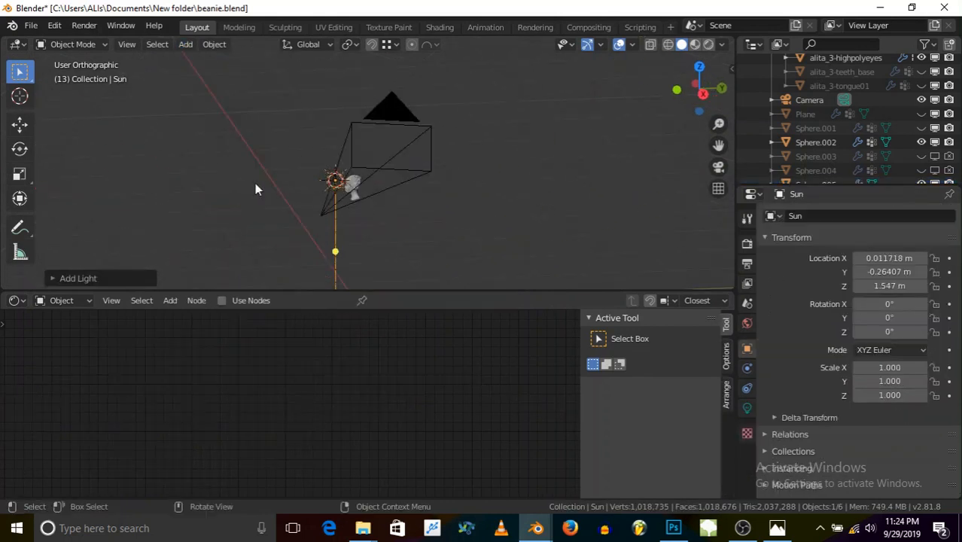
Step: Rotate the Sun about 36.9° on X and raise it above the head to a Z location of about 2.04 m
left_click(20, 149)
left_click_drag(380, 138, 328, 77)
left_click(20, 124)
middle_click_drag(453, 222, 399, 124)
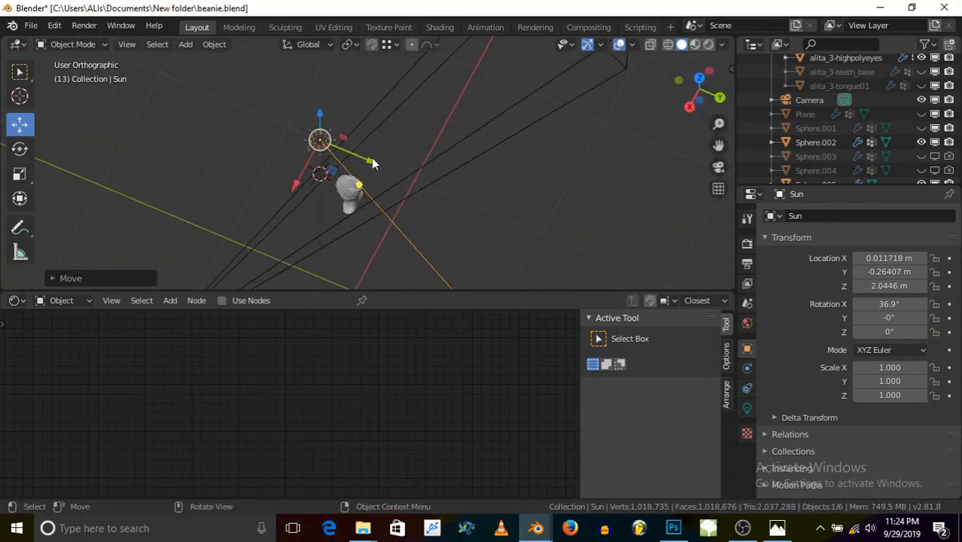
Step: Rotate the Sun light to about 18.2° on X and about 60.9° on Z so it shines diagonally towards the head
middle_click_drag(273, 154, 251, 157)
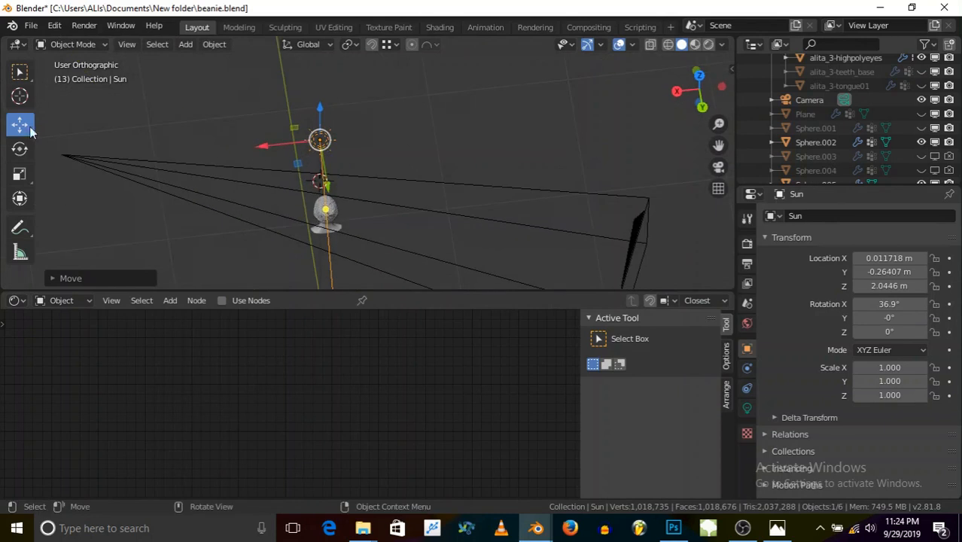
left_click(20, 148)
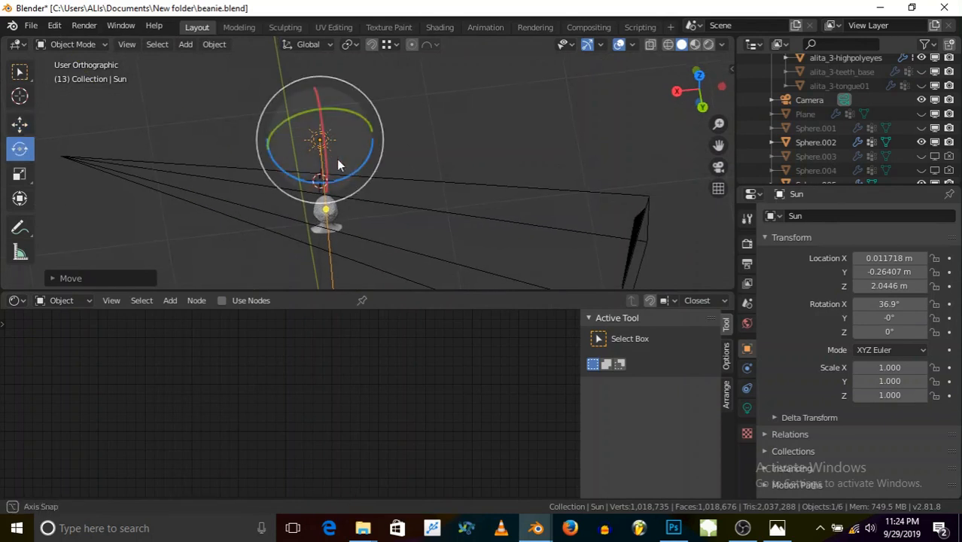
middle_click_drag(338, 165, 324, 150)
left_click_drag(324, 150, 363, 123)
right_click(361, 162)
middle_click_drag(247, 185, 365, 242)
middle_click_drag(318, 149, 310, 187)
left_click_drag(369, 146, 368, 160)
middle_click_drag(301, 166, 289, 174)
key("KP_7")
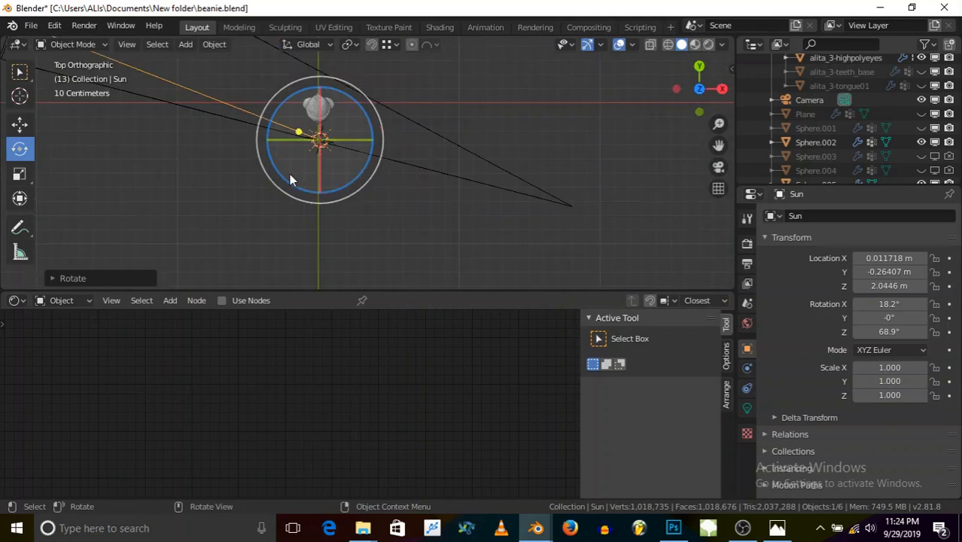
mouse_move(369, 163)
left_mouse_down()
mouse_move(359, 166)
mouse_move(362, 179)
left_mouse_up()
Step: Move the Sun sideways along the X axis to an X location of about 0.19 m
key("KP_1")
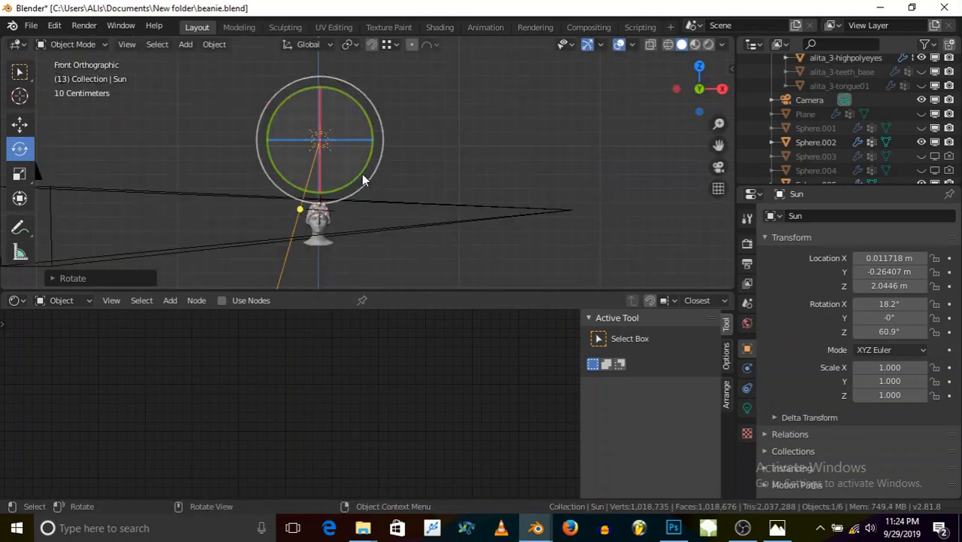
left_click(20, 124)
left_click_drag(377, 141, 399, 132)
middle_click_drag(399, 132, 343, 139)
Step: Turn the Sun around the vertical axis to a Z rotation of about 43.4°
key("KP_7")
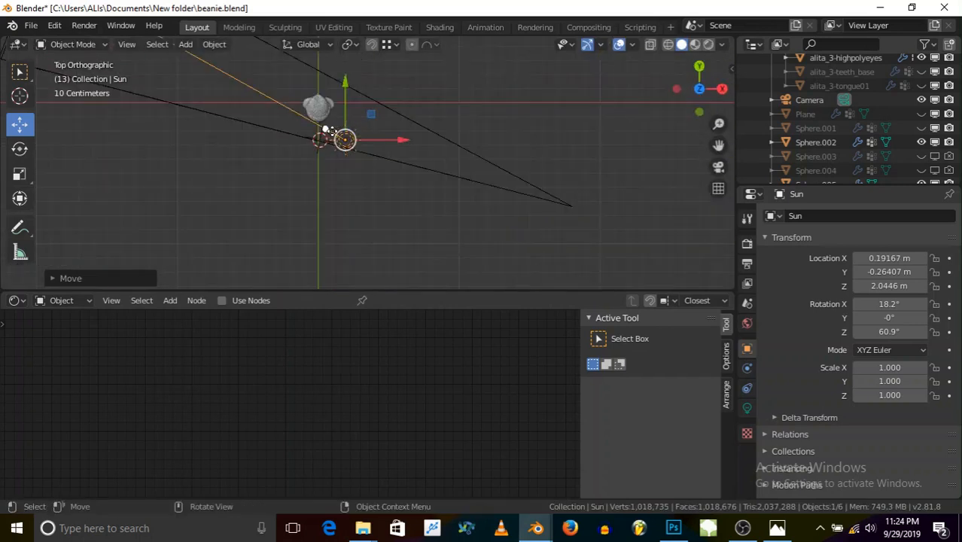
left_click(28, 155)
left_click_drag(386, 106, 394, 120)
Step: Preview the scene in rendered shading and look at the beanie-wearing head through the camera
middle_click_drag(394, 119, 592, 62)
left_click(711, 46)
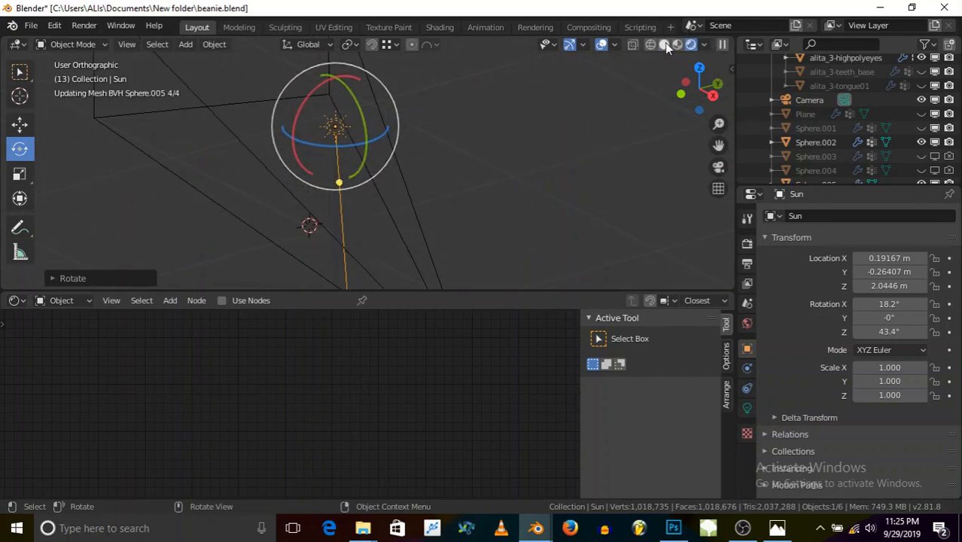
left_click(718, 167)
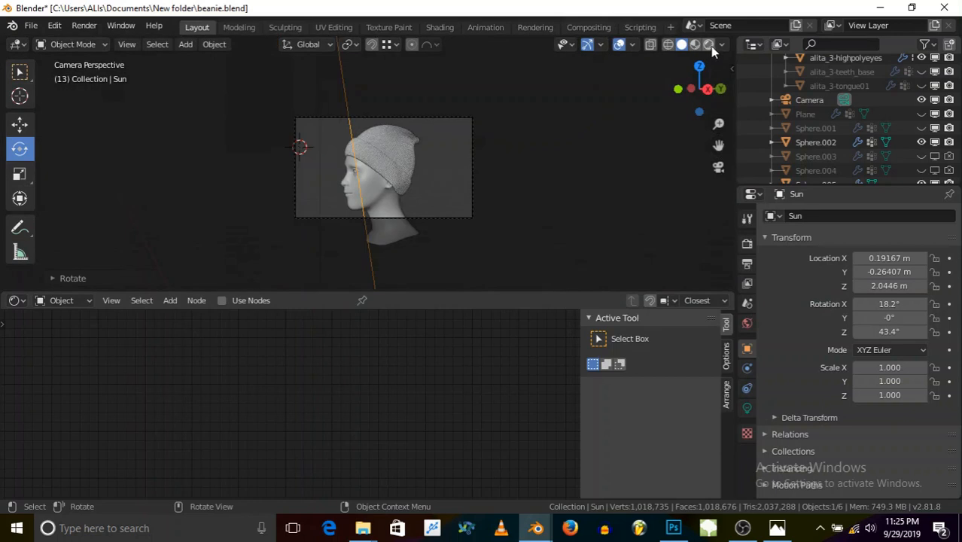
scroll(440, 158, "up", 3)
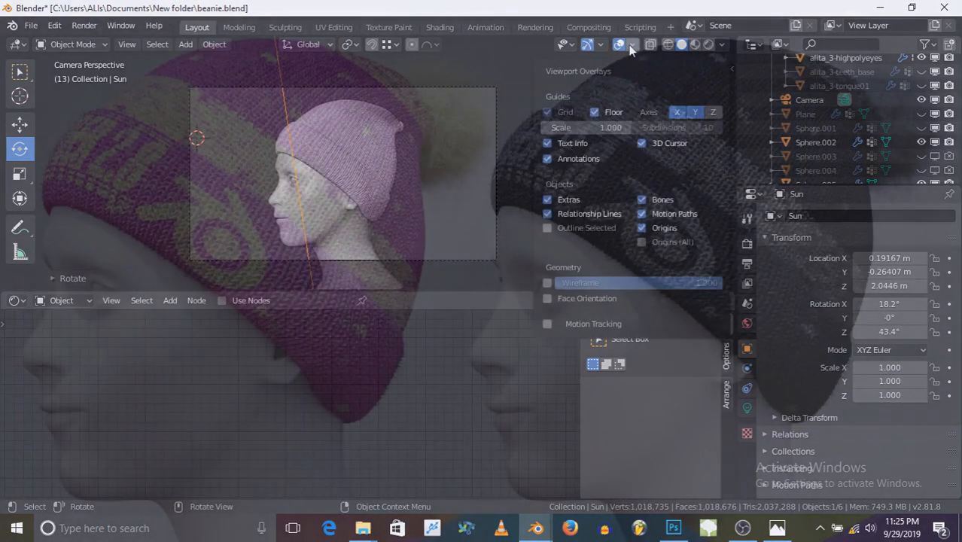